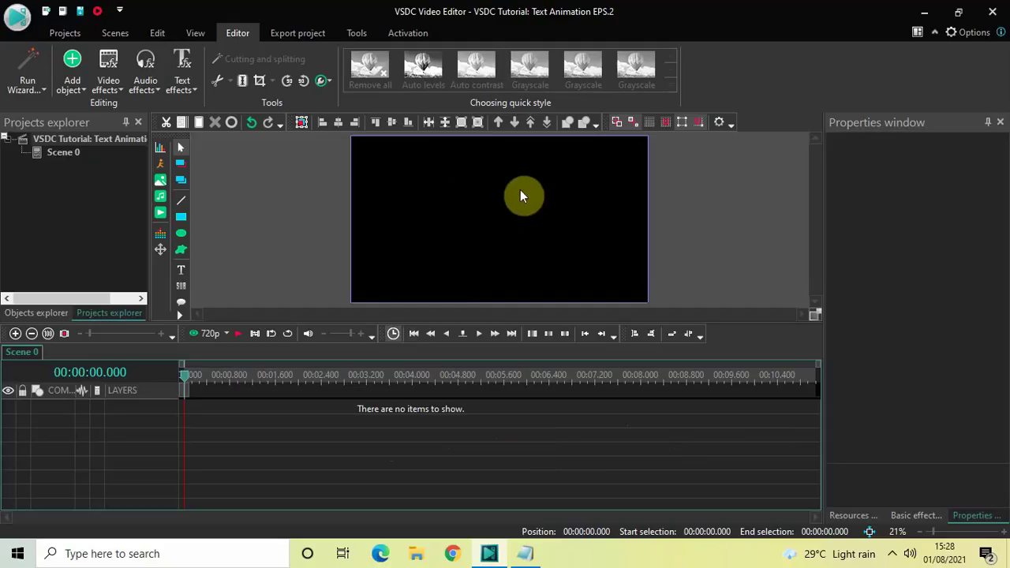
# Add a rectangle from the cursor position on a new layer and match its size to the parent scene.
pyautogui.click(72, 88)
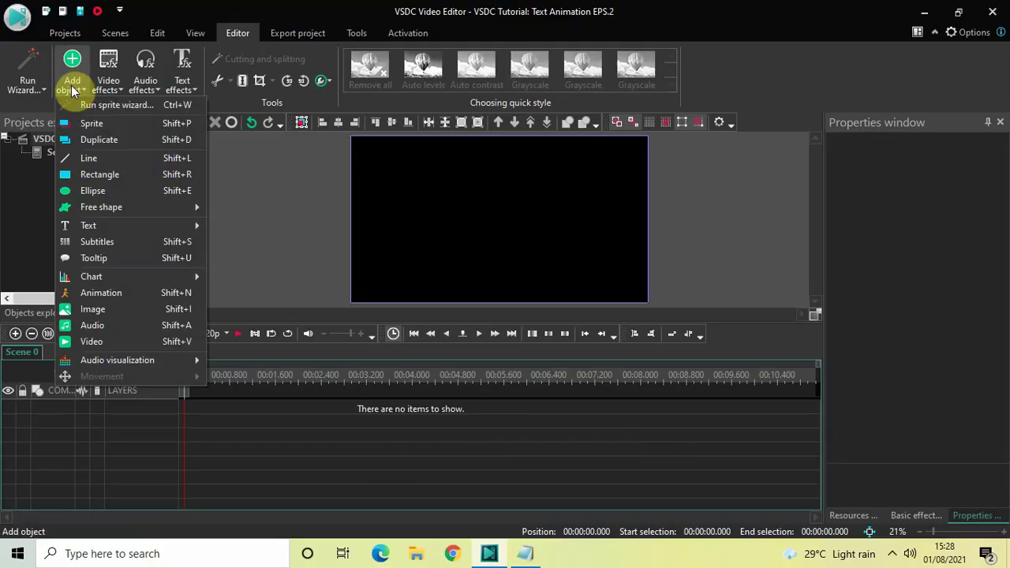
pyautogui.click(103, 176)
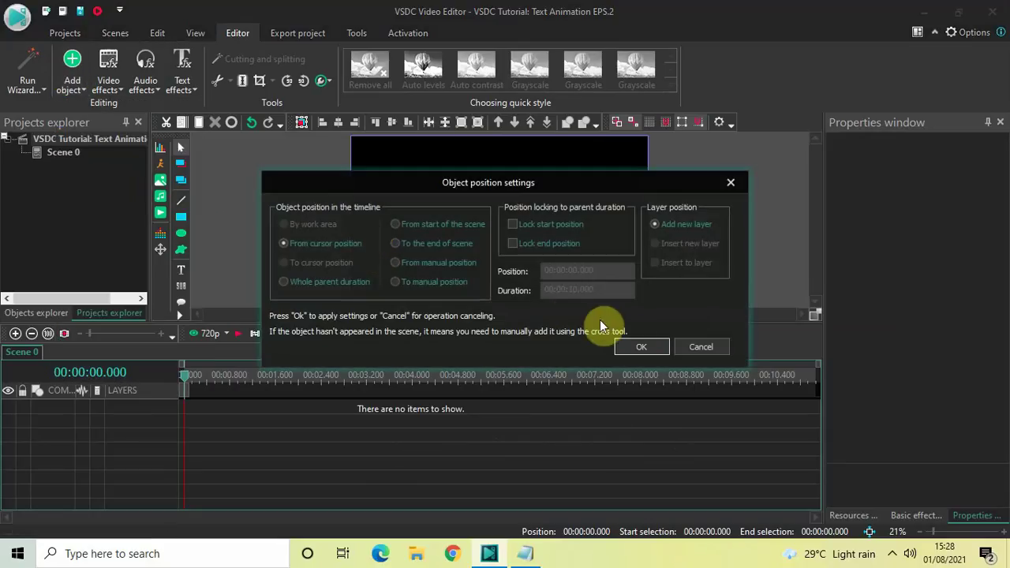
pyautogui.click(639, 347)
pyautogui.moveTo(375, 156)
pyautogui.mouseDown()
pyautogui.moveTo(496, 234)
pyautogui.moveTo(604, 277)
pyautogui.mouseUp()
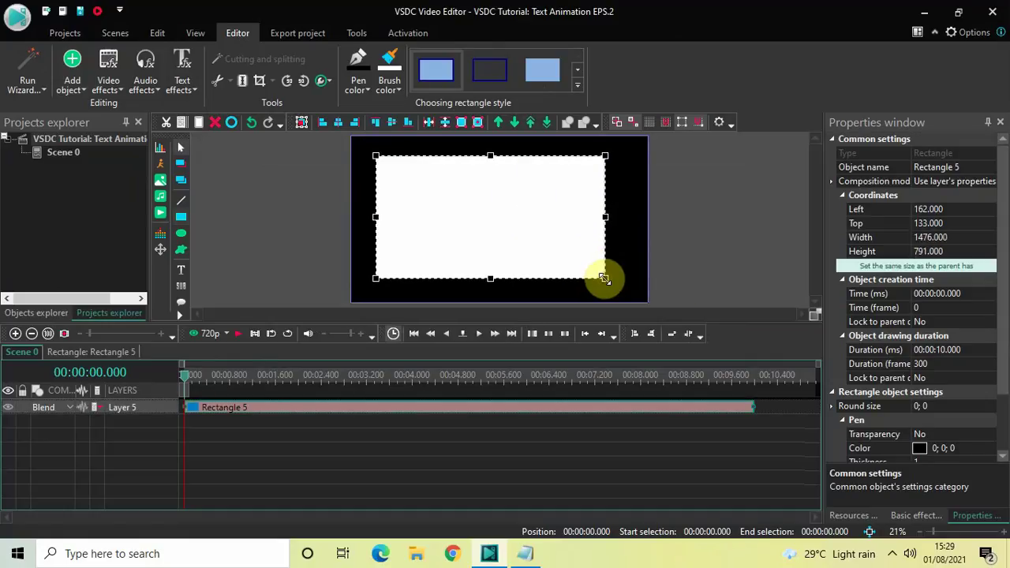
pyautogui.click(853, 269)
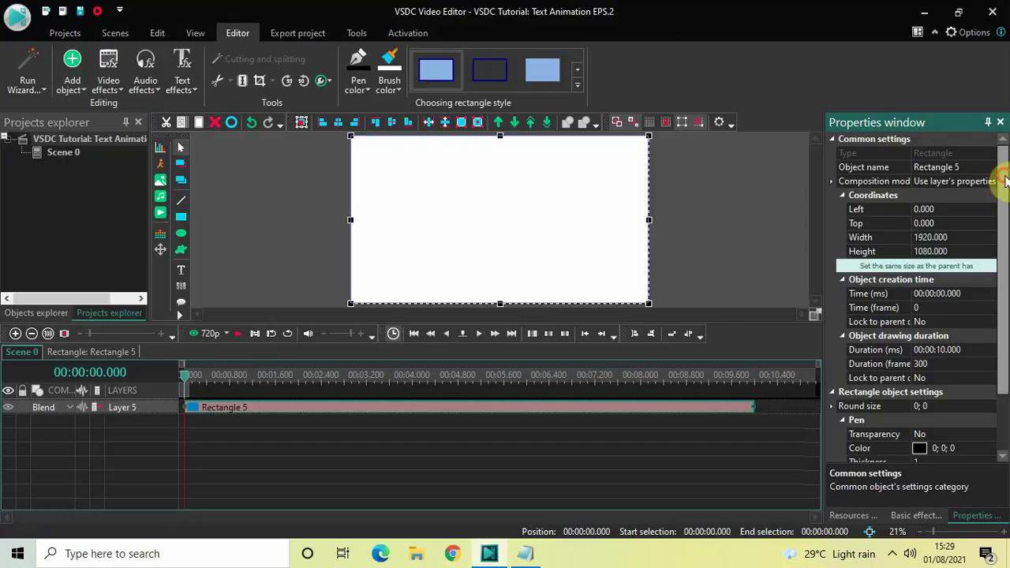
# Set the rectangle's solid brush fill color to #ff4f7e.
pyautogui.scroll(-3, 1000, 277)
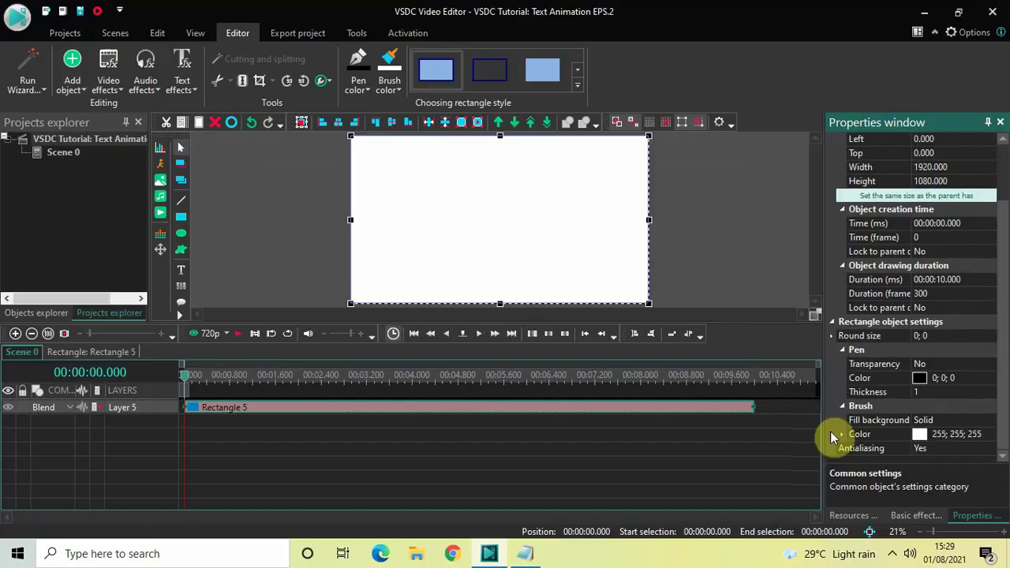
pyautogui.click(992, 435)
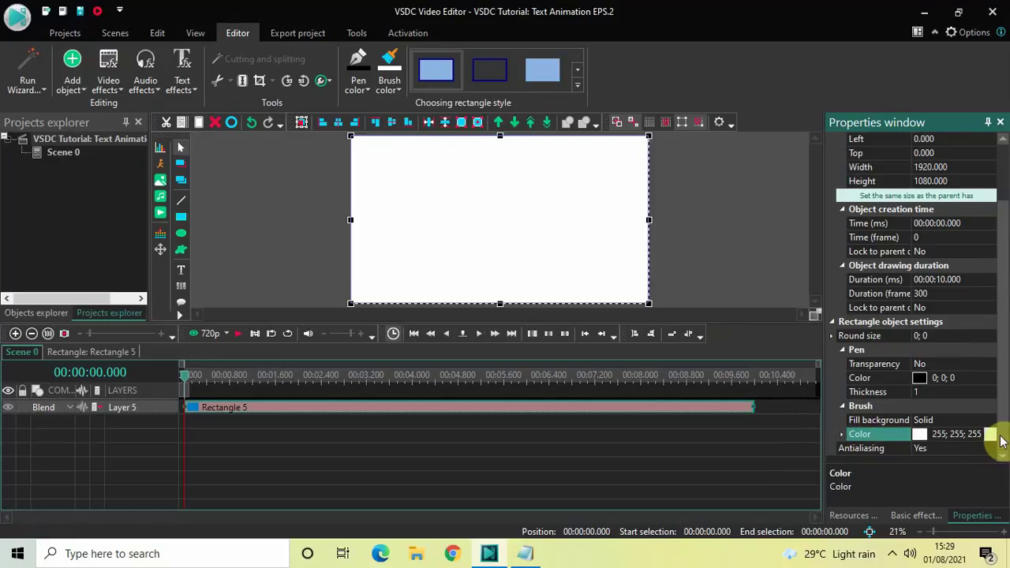
pyautogui.click(992, 435)
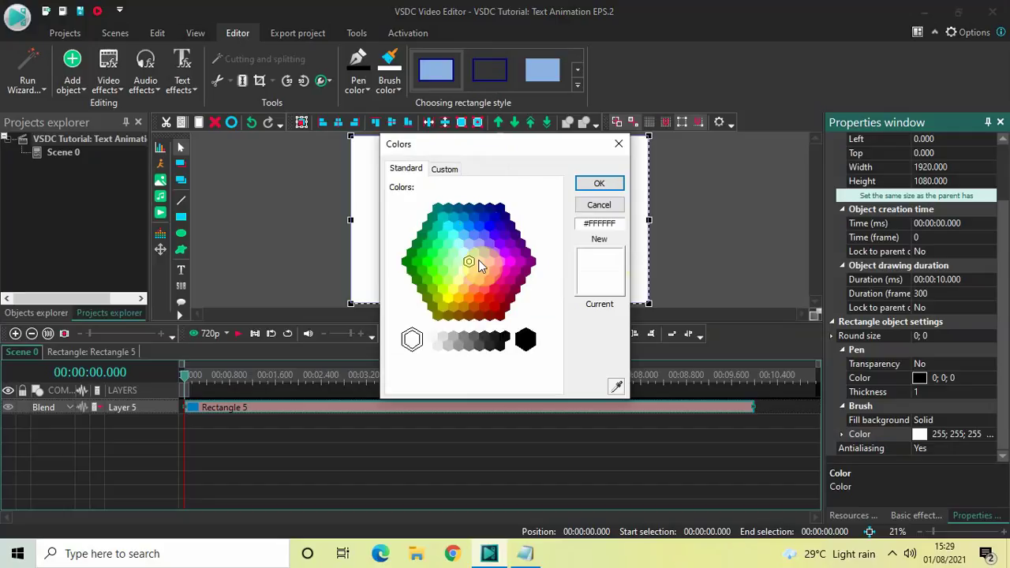
pyautogui.click(619, 223)
pyautogui.press('BackSpace')
pyautogui.press('BackSpace')
pyautogui.press('BackSpace')
pyautogui.press('BackSpace')
pyautogui.press('BackSpace')
pyautogui.press('BackSpace')
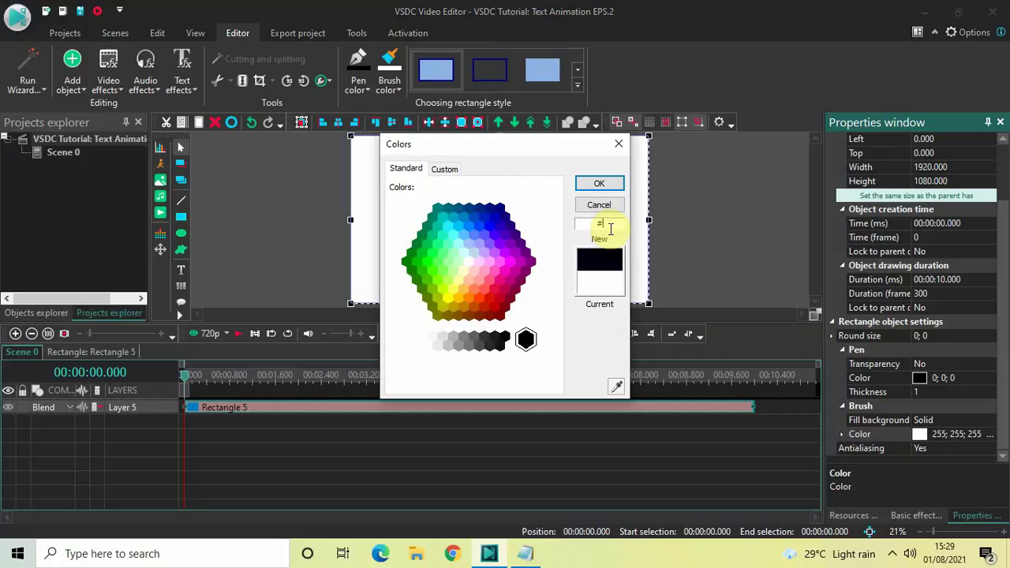
pyautogui.write('ff')
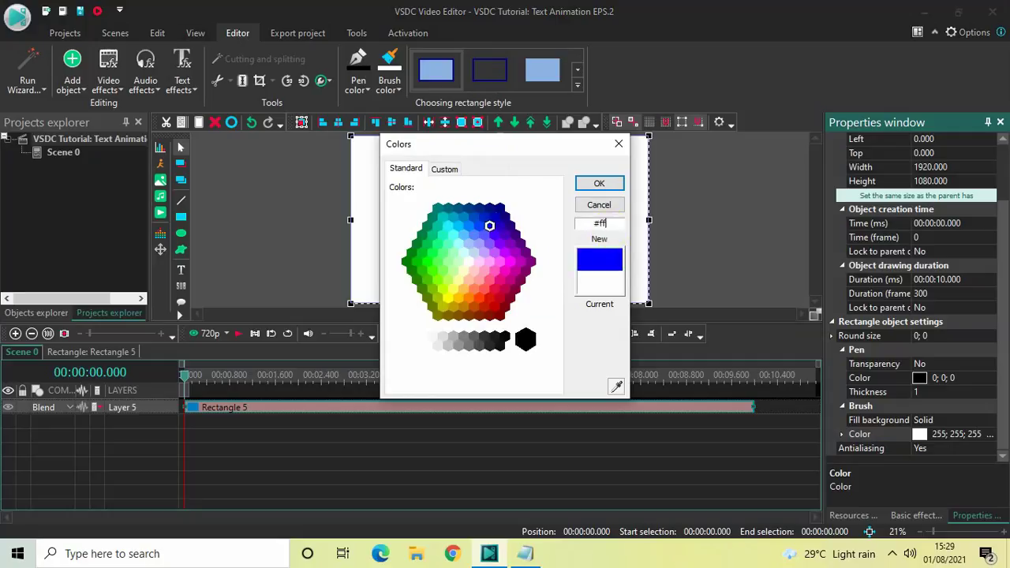
pyautogui.write('4f')
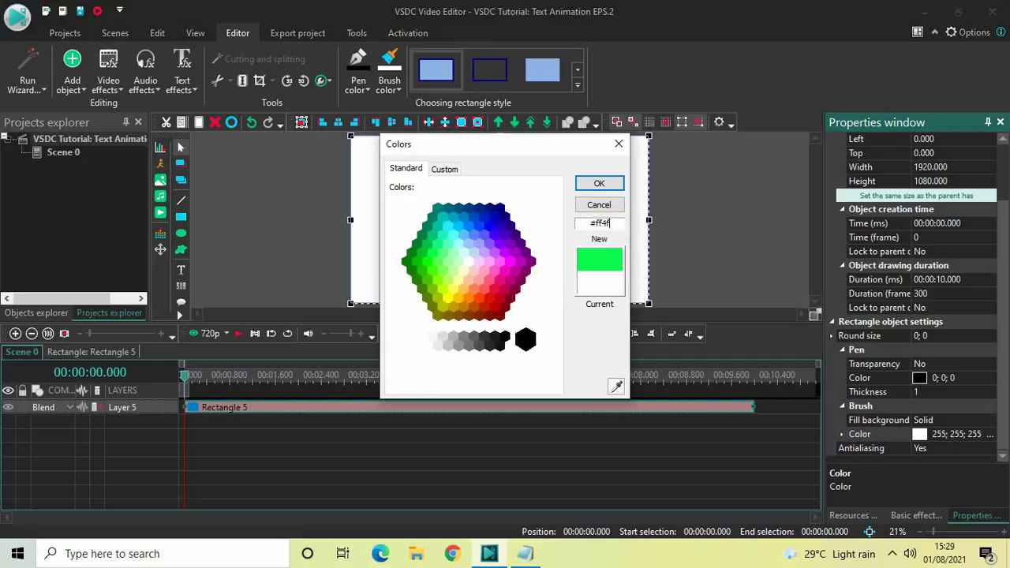
pyautogui.write('7e')
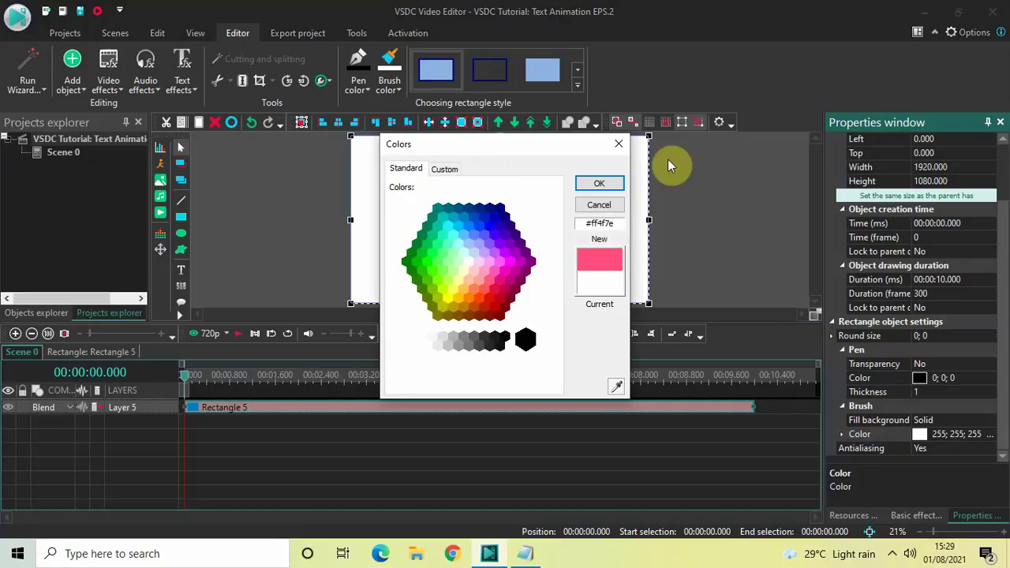
pyautogui.click(598, 185)
pyautogui.click(720, 219)
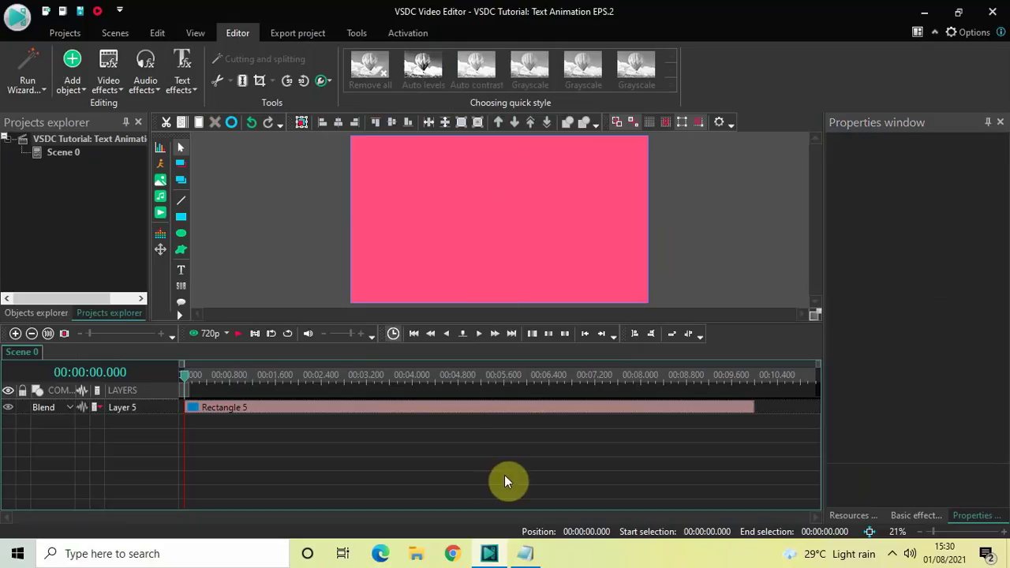
# Switch to the Rough note in Notepad and review the full sentence and its split into separate words and phrases.
pyautogui.click(525, 554)
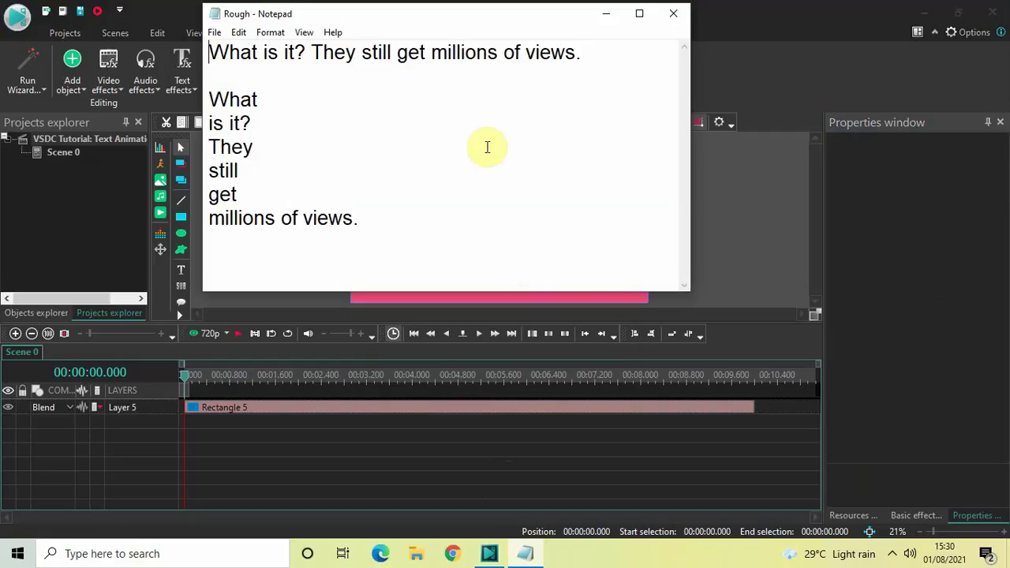
pyautogui.click(594, 59)
pyautogui.hotkey('shift', 'Home')
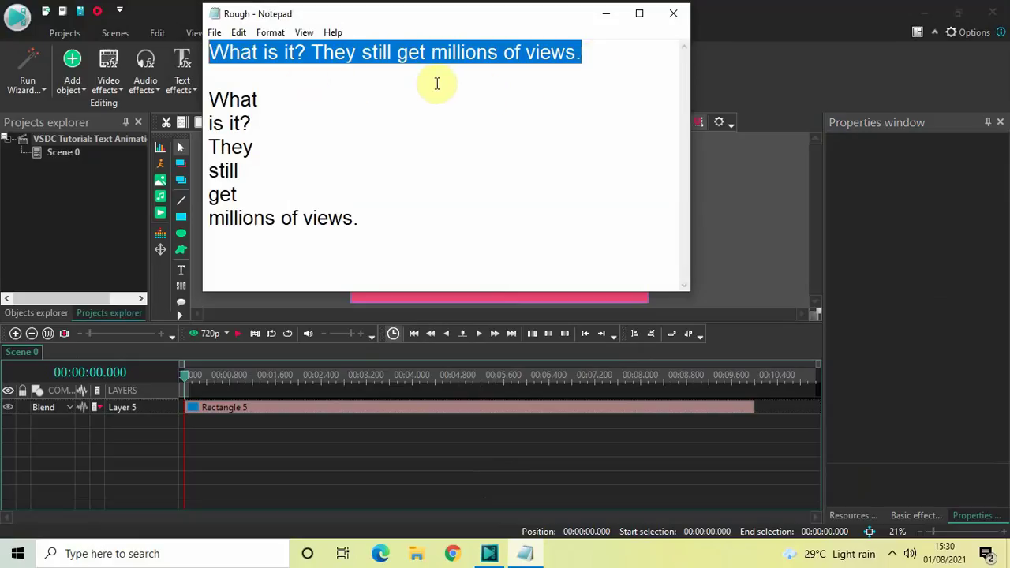
pyautogui.click(603, 58)
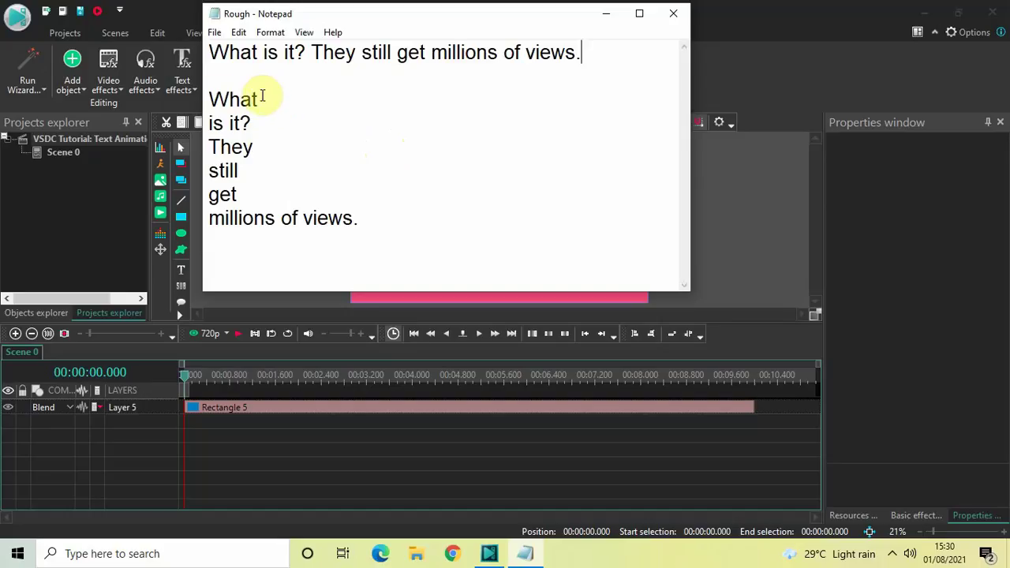
pyautogui.moveTo(207, 99); pyautogui.dragTo(259, 100)
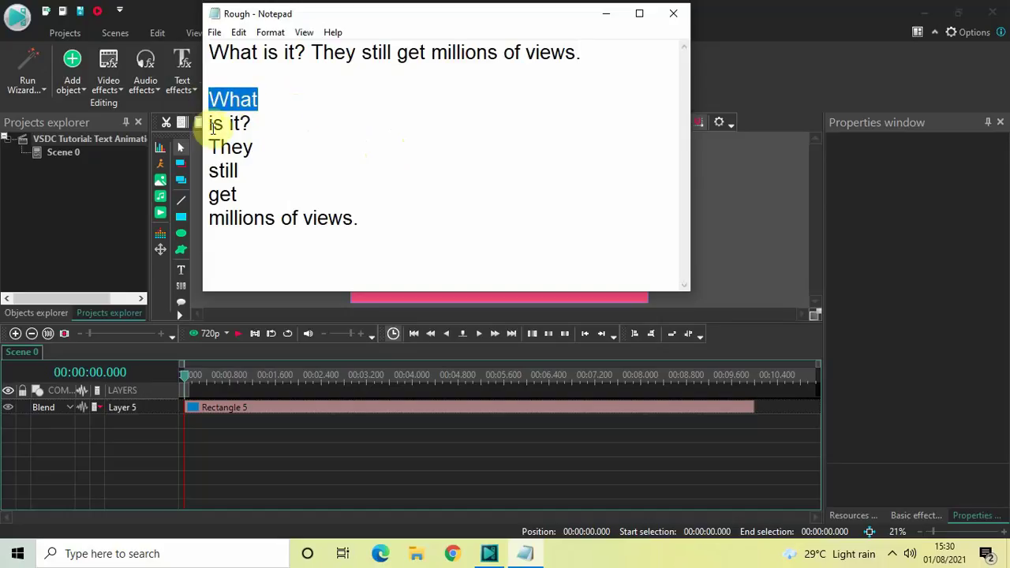
pyautogui.moveTo(208, 125); pyautogui.dragTo(252, 124)
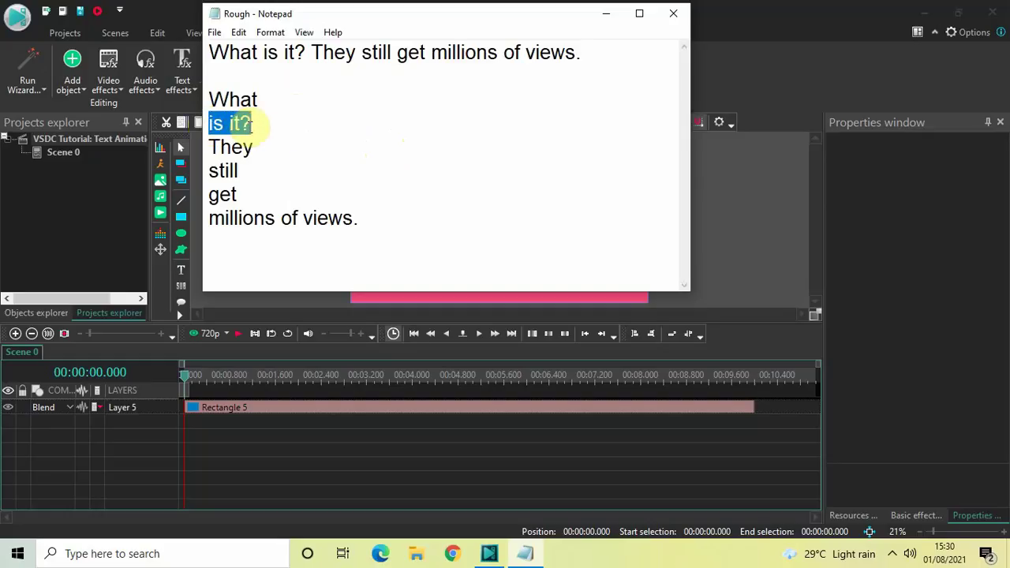
pyautogui.click(211, 147)
pyautogui.moveTo(212, 147); pyautogui.dragTo(255, 149)
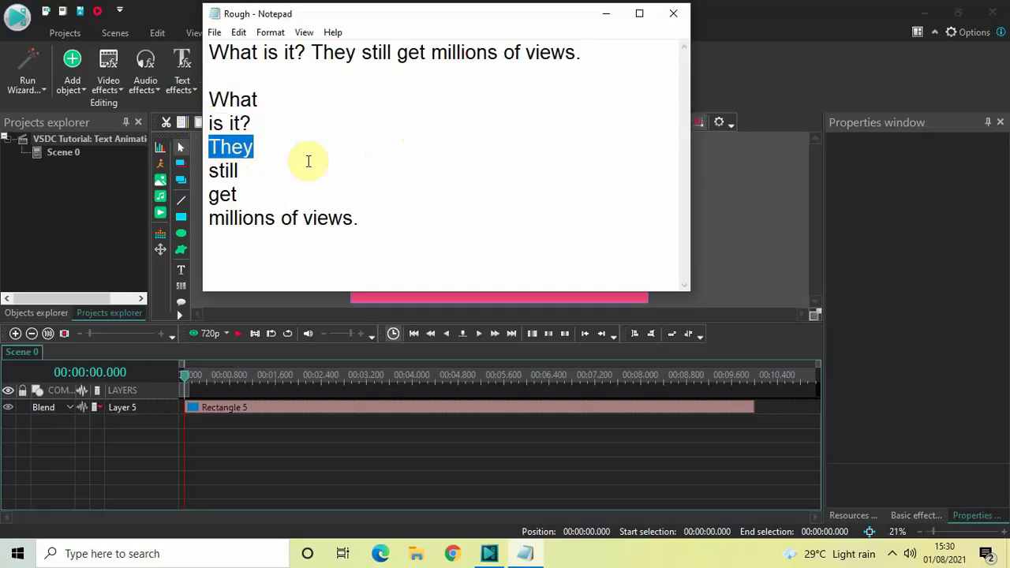
pyautogui.click(393, 176)
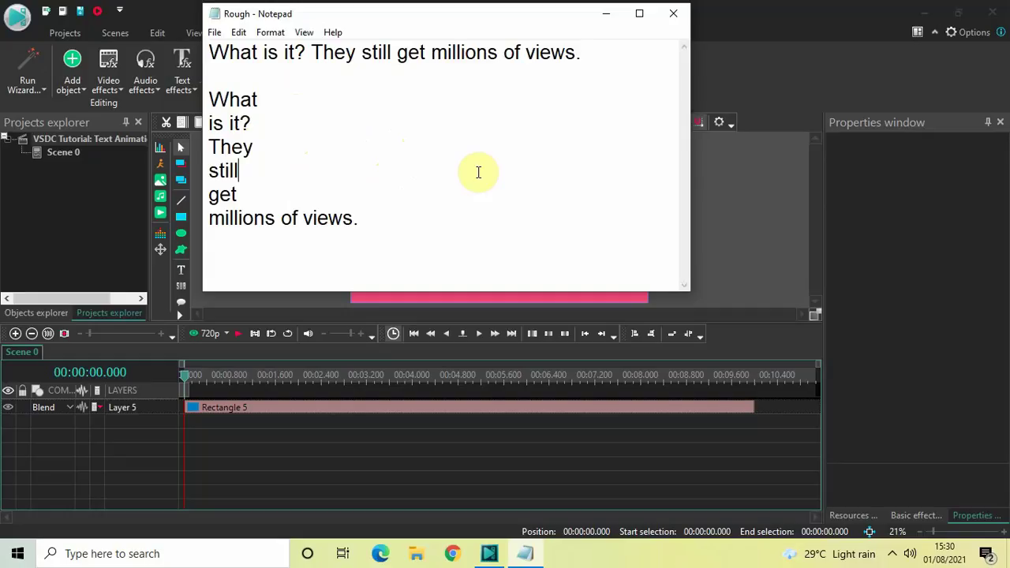
pyautogui.click(606, 13)
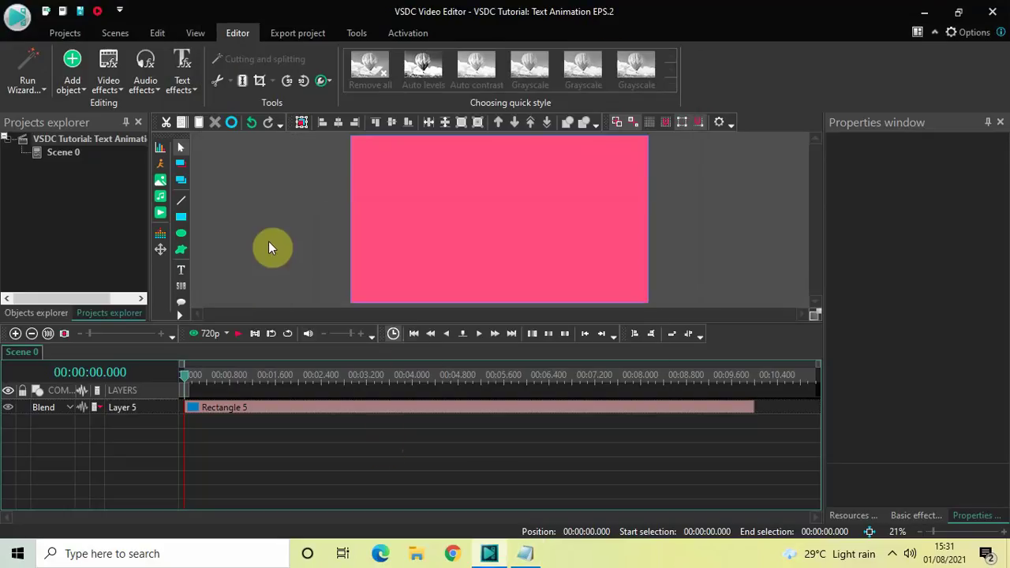
# Add a text object from the cursor position, with a frame about 1242 by 424 in the scene's upper half, reading "WHAT".
pyautogui.click(72, 75)
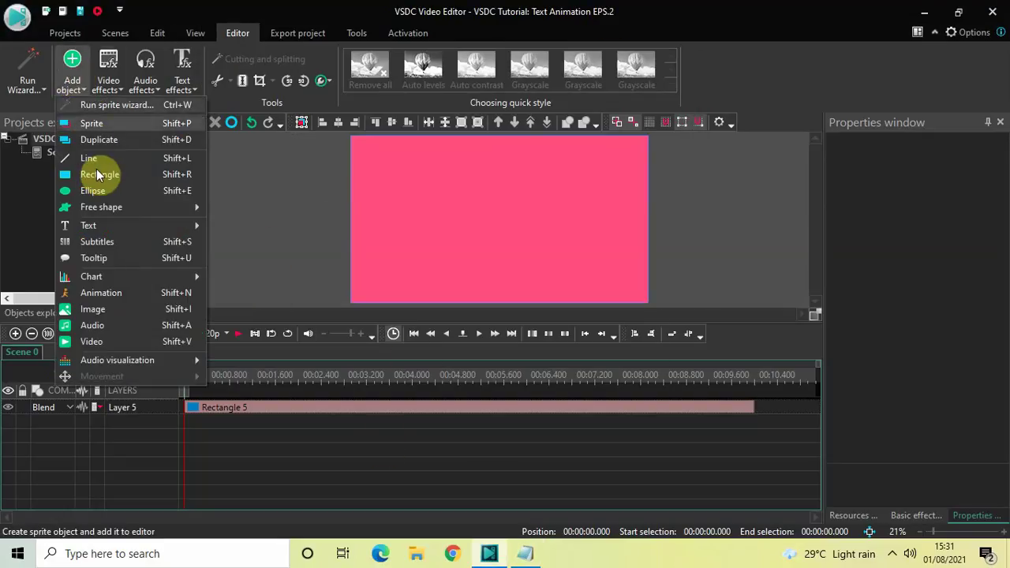
pyautogui.moveTo(118, 225)
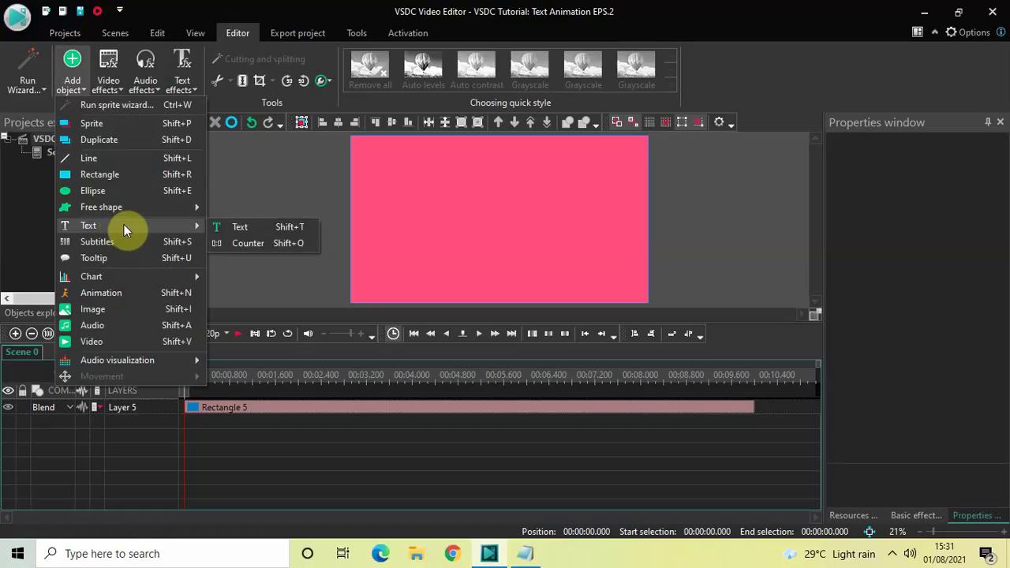
pyautogui.click(236, 227)
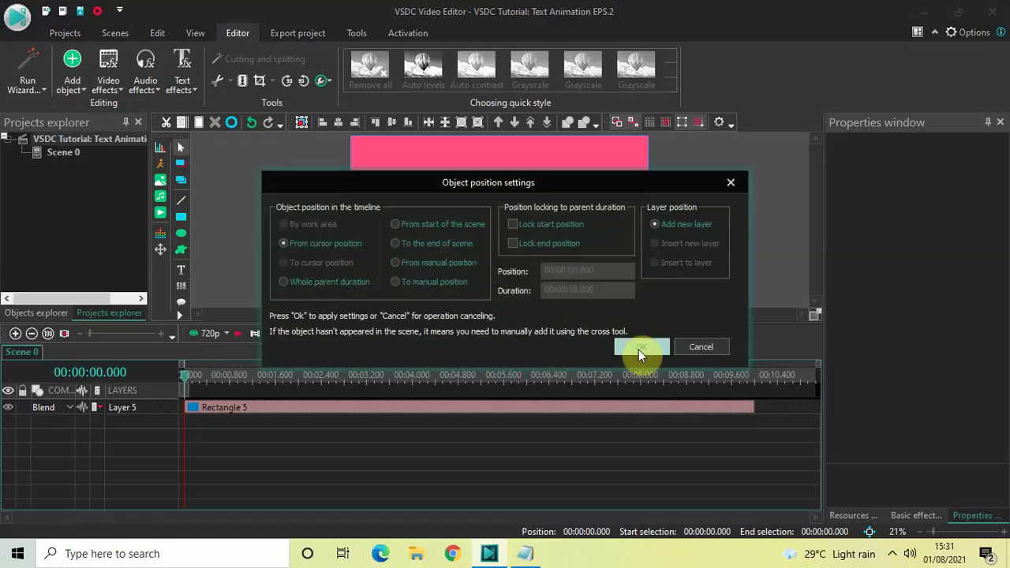
pyautogui.click(640, 350)
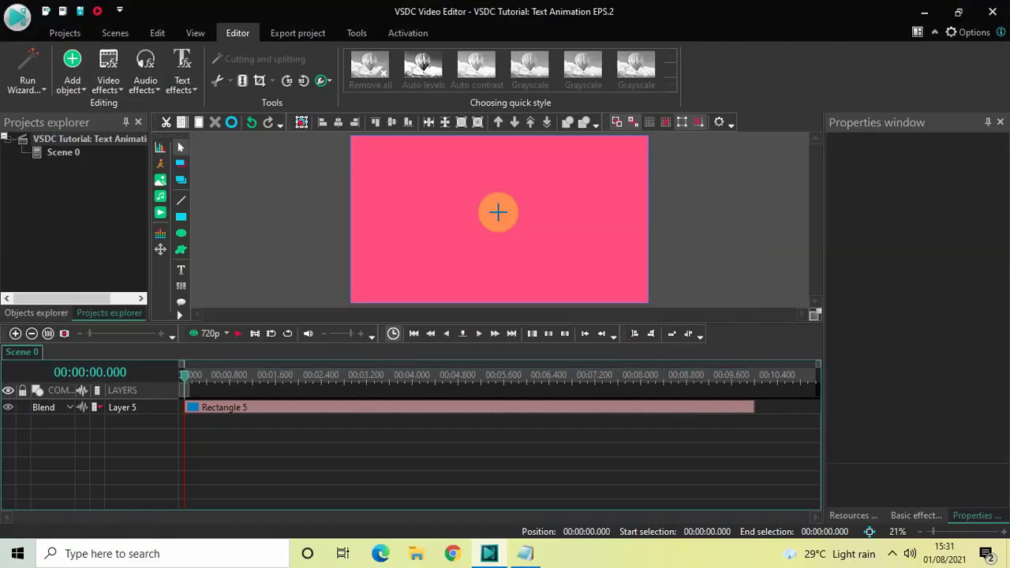
pyautogui.click(385, 174)
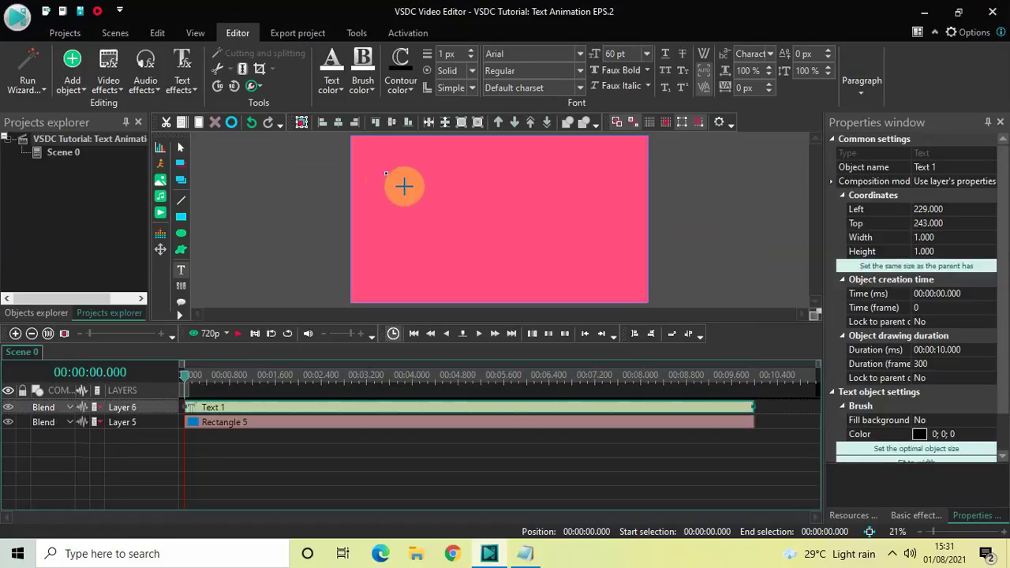
pyautogui.moveTo(434, 204); pyautogui.dragTo(578, 239)
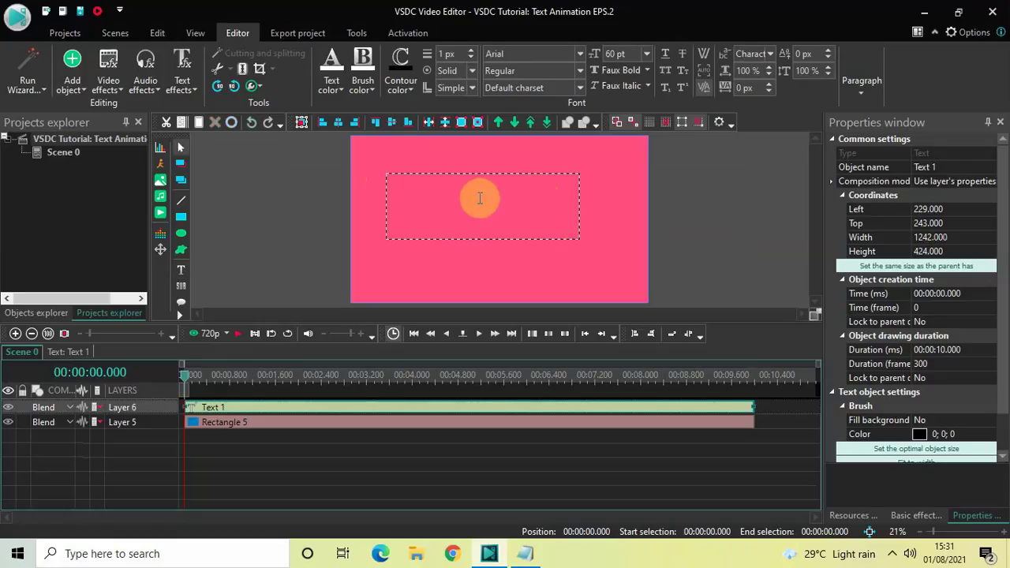
pyautogui.write('WHAT')
# Format the whole word "WHAT" in Montserrat Black at 300 pt.
pyautogui.hotkey('ctrl', 'a')
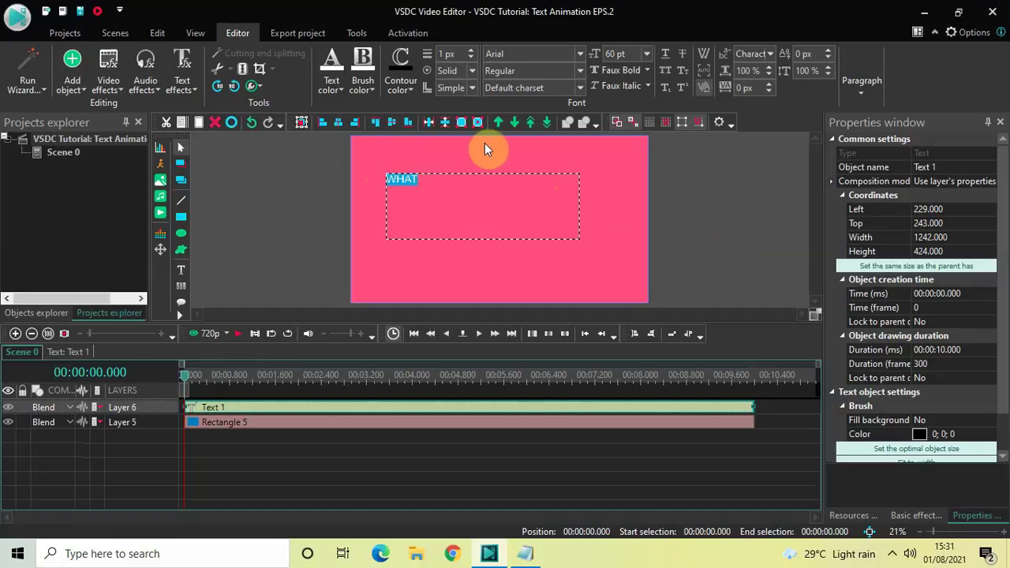
pyautogui.click(527, 54)
pyautogui.press('BackSpace')
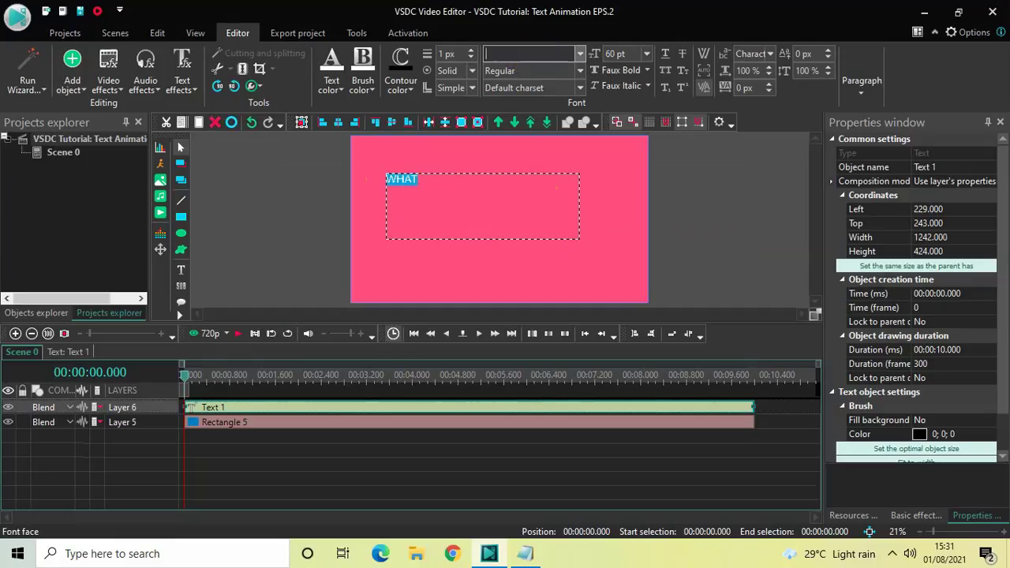
pyautogui.write('Montserrat Black')
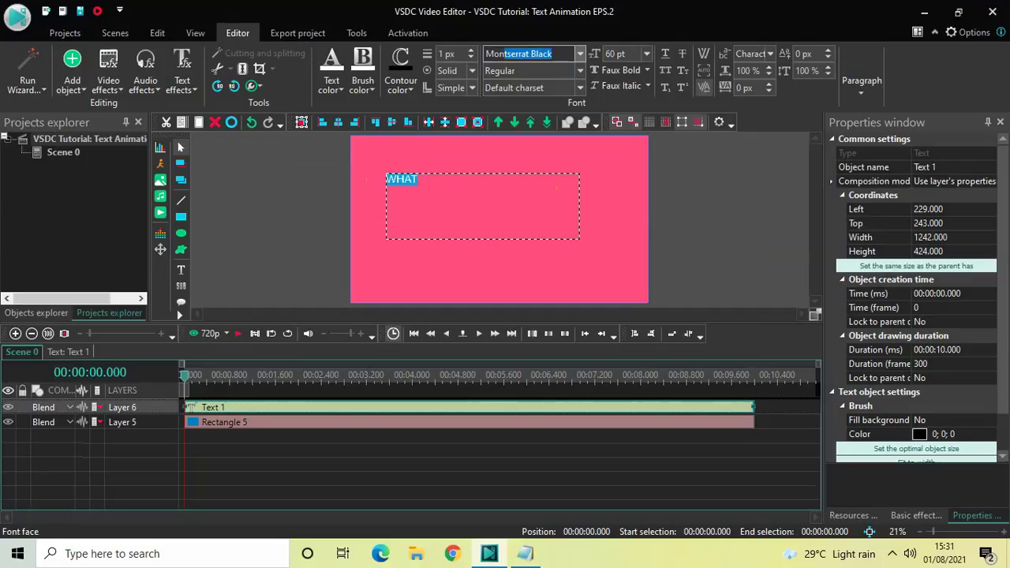
pyautogui.press('Return')
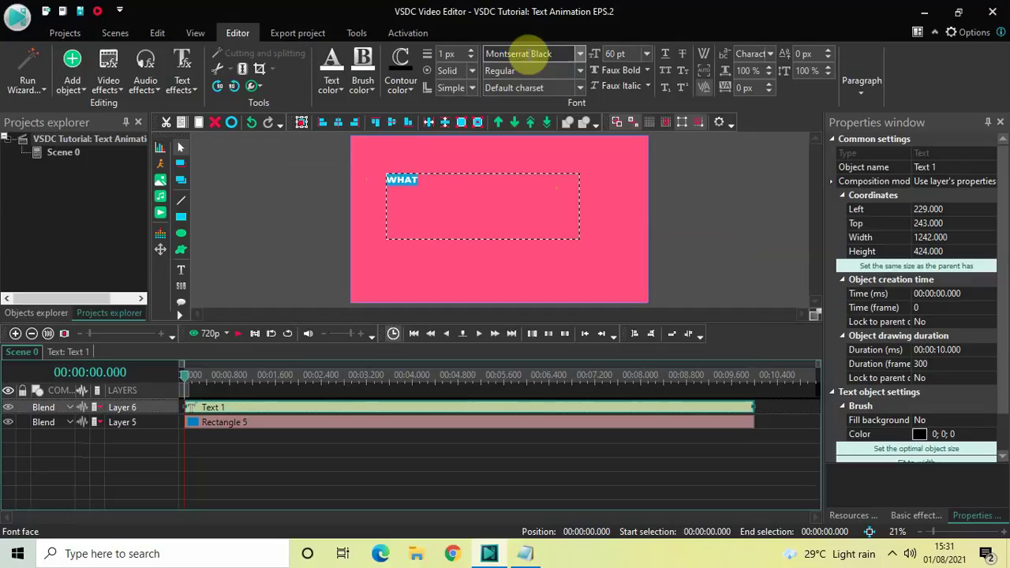
pyautogui.click(633, 55)
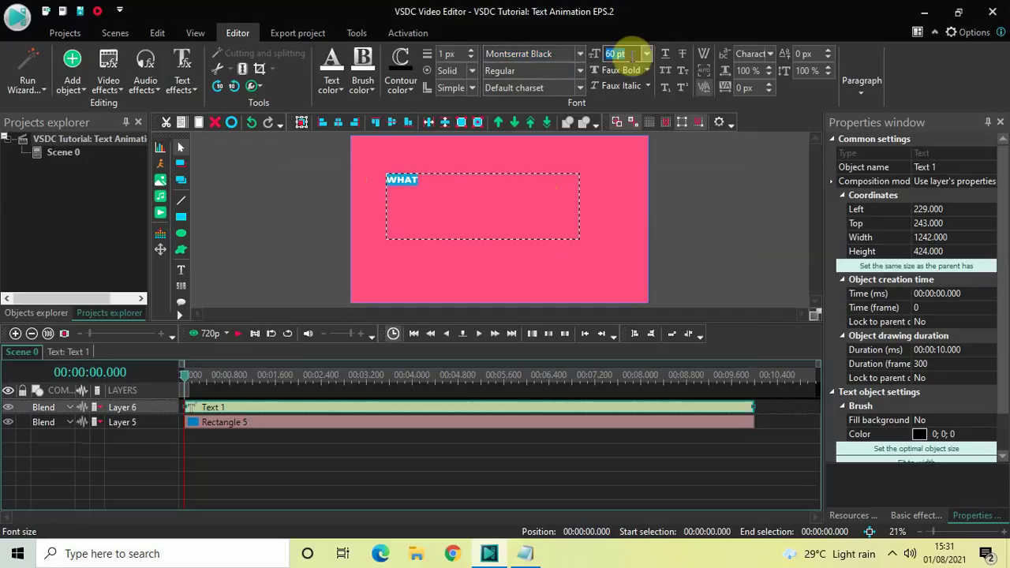
pyautogui.press('BackSpace')
pyautogui.write('300')
pyautogui.press('Return')
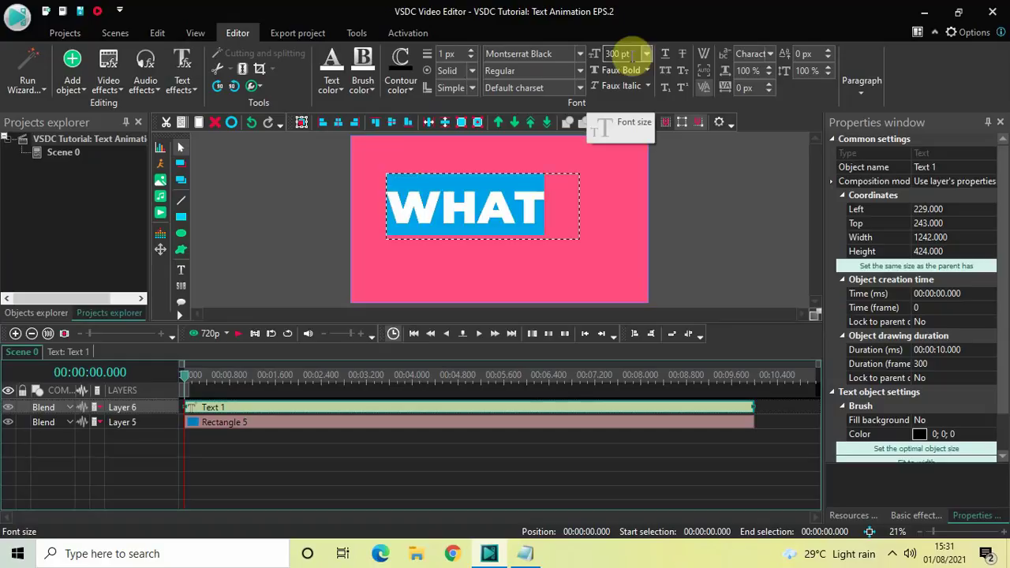
pyautogui.click(694, 182)
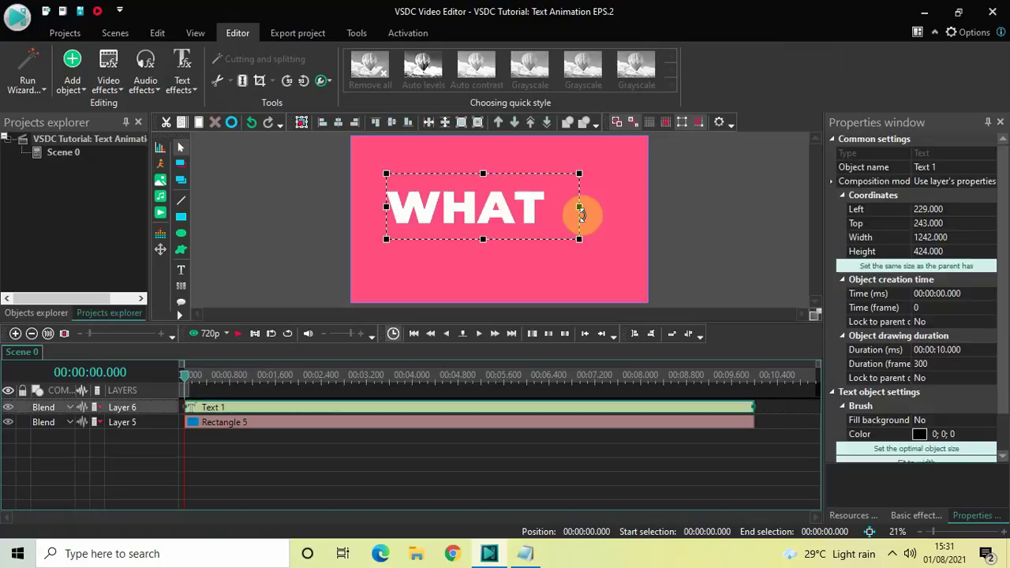
# Narrow the "WHAT" text frame to a width of about 1042 and move it up to about left 224, top 162.
pyautogui.doubleClick(580, 207)
pyautogui.moveTo(578, 207); pyautogui.dragTo(546, 207)
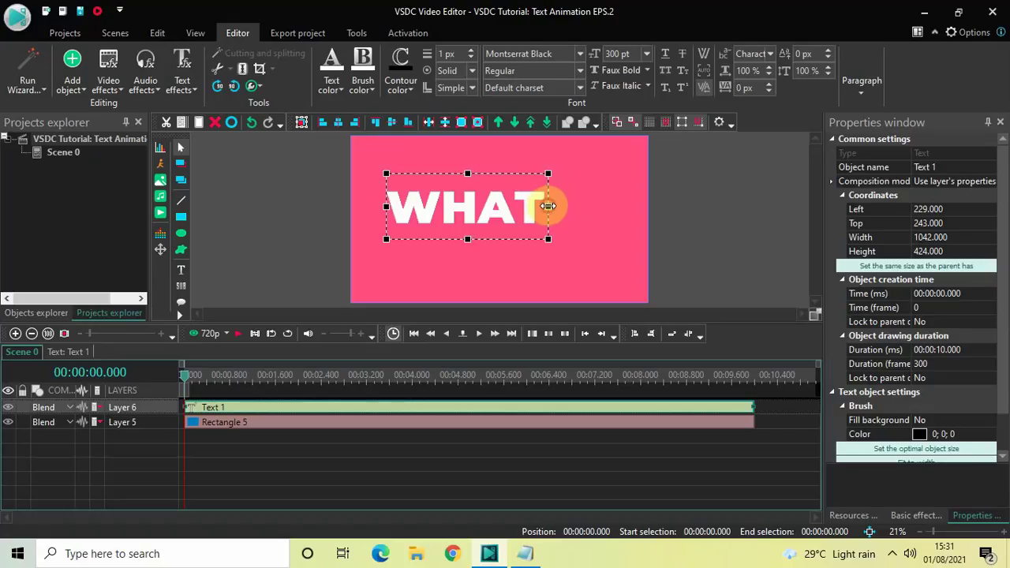
pyautogui.moveTo(480, 208)
pyautogui.mouseDown()
pyautogui.moveTo(493, 202)
pyautogui.moveTo(480, 197)
pyautogui.mouseUp()
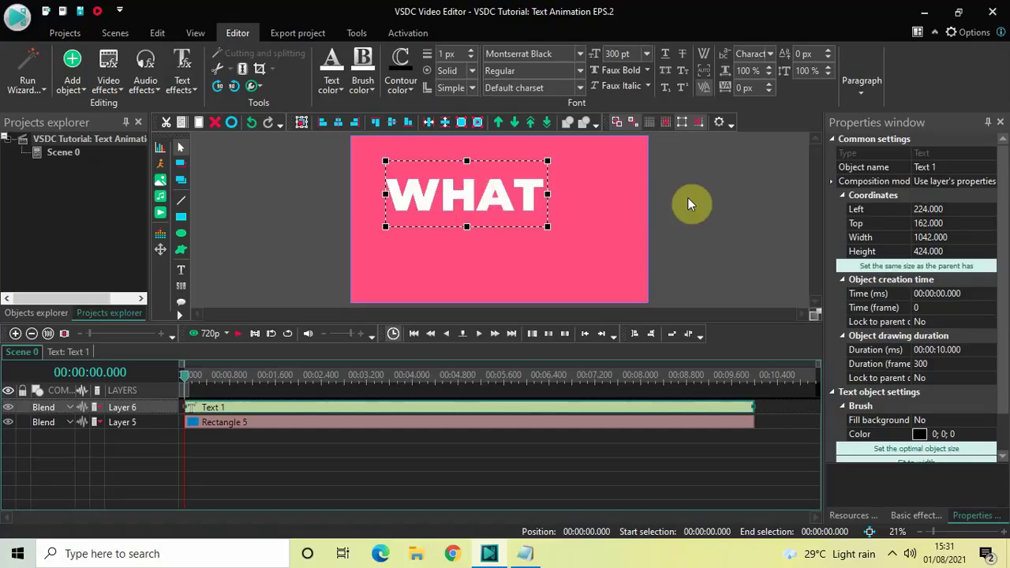
# Apply Faux Italic to the whole word "WHAT".
pyautogui.doubleClick(542, 199)
pyautogui.hotkey('ctrl', 'a')
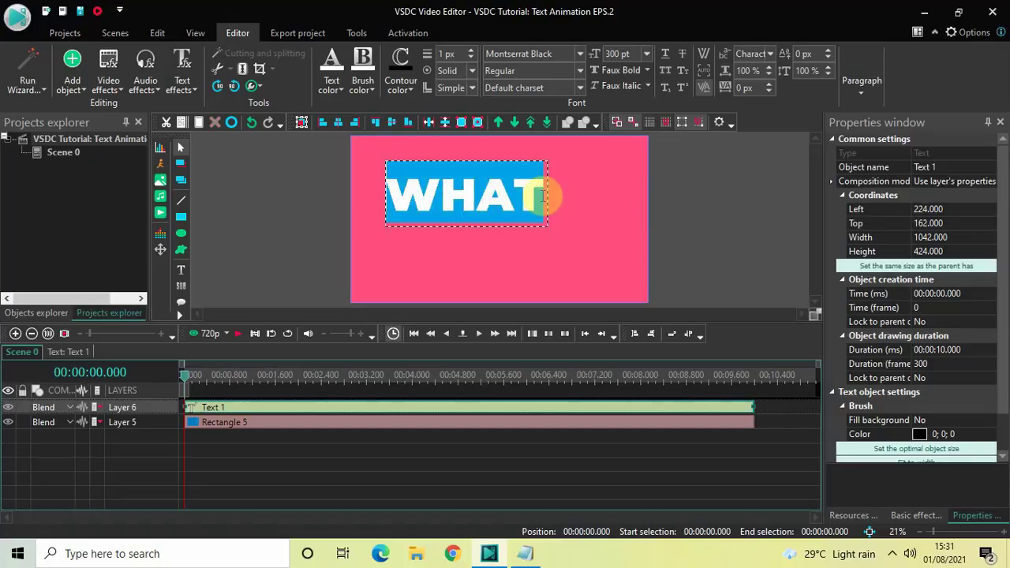
pyautogui.click(611, 85)
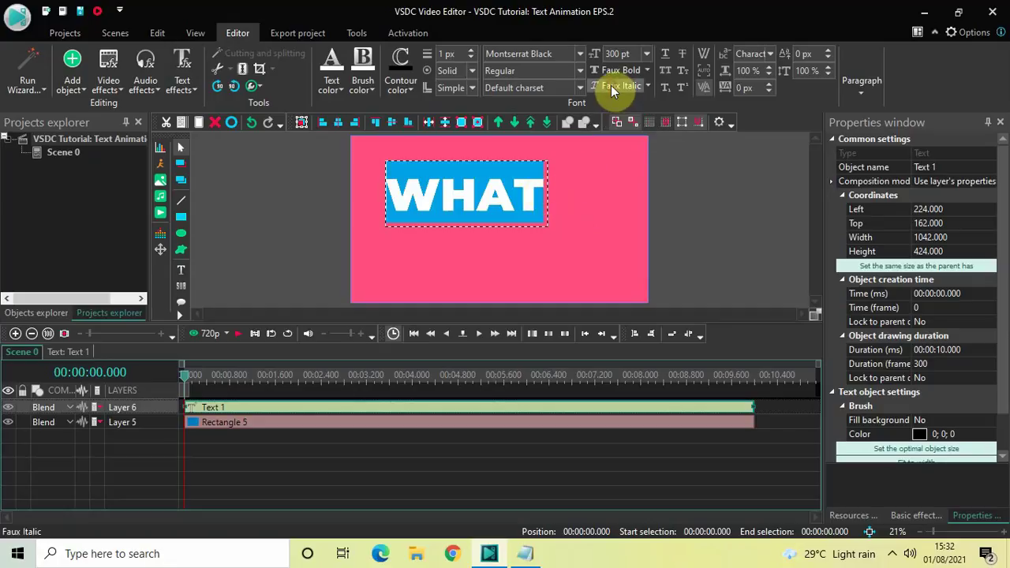
pyautogui.click(748, 231)
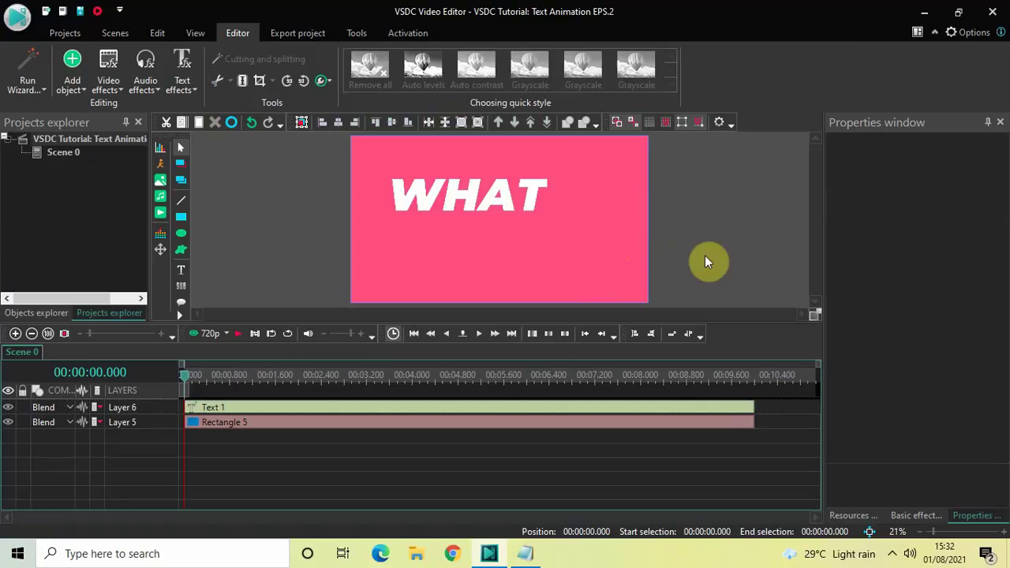
# Duplicate the italic "WHAT" text object onto a new layer in the timeline.
pyautogui.click(466, 409)
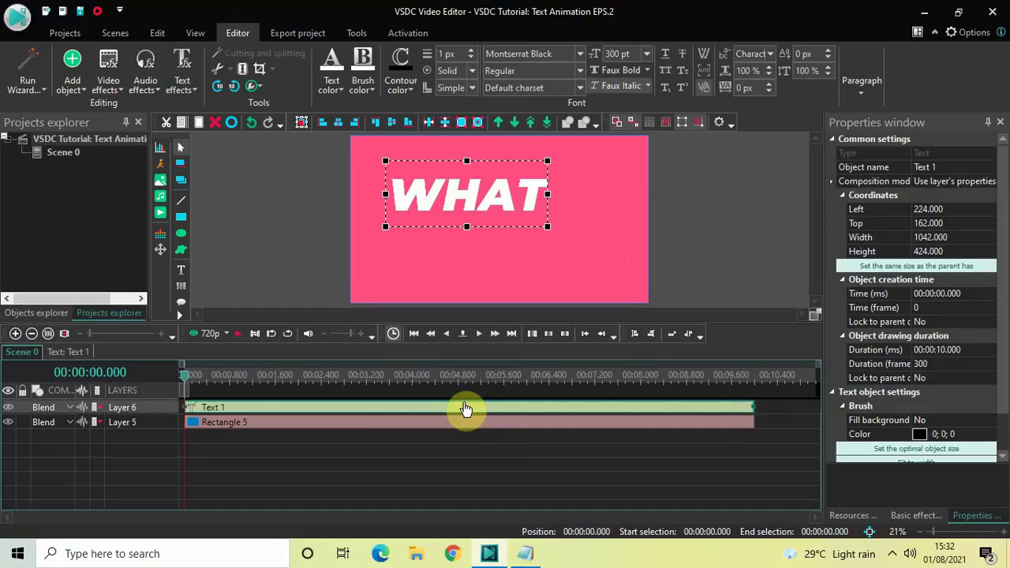
pyautogui.hotkey('ctrl', 'c')
pyautogui.hotkey('ctrl', 'v')
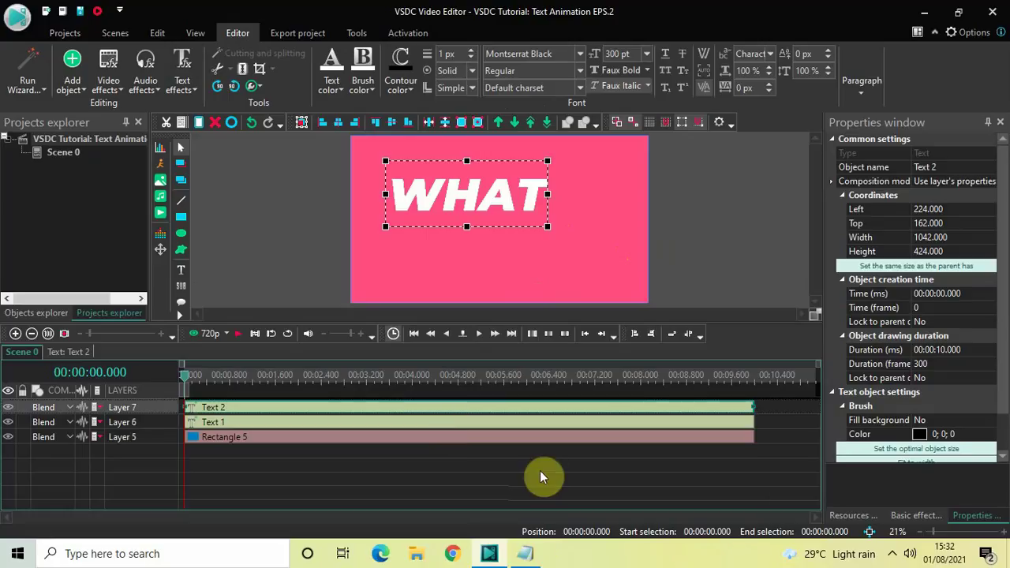
# Check the second phrase of the split sentence in the Rough note in Notepad, and return to VSDC Video Editor.
pyautogui.click(529, 556)
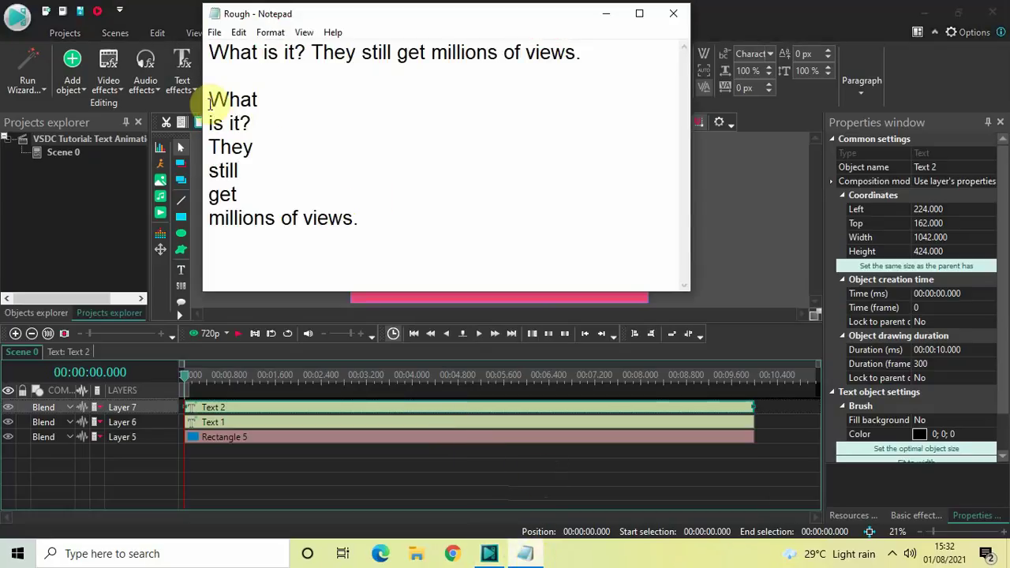
pyautogui.moveTo(212, 124); pyautogui.dragTo(249, 124)
pyautogui.click(599, 16)
# Move the copied "WHAT" text to about left 1171, top 228, and change its wording to "IS IT?".
pyautogui.moveTo(483, 193); pyautogui.dragTo(631, 205)
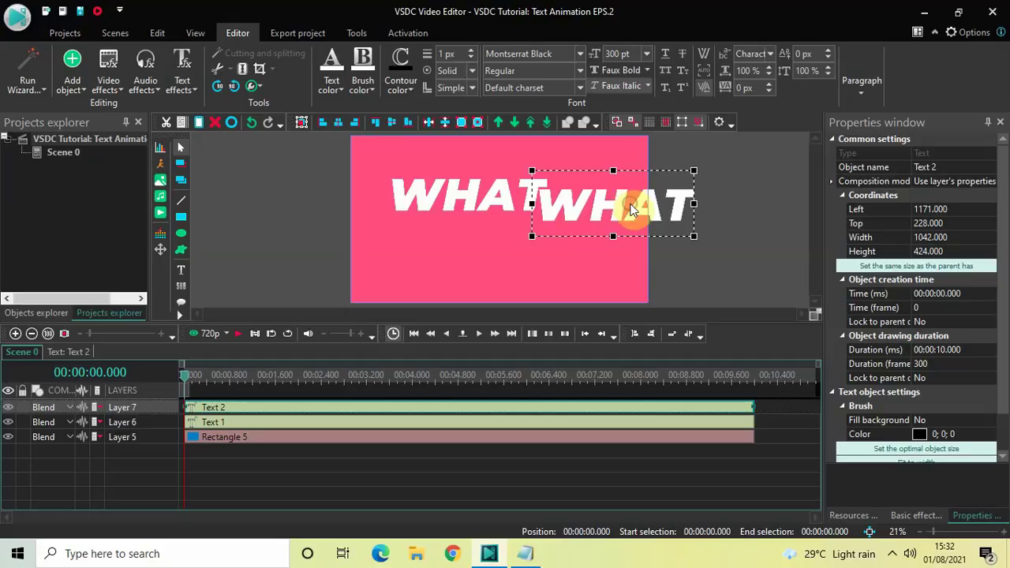
pyautogui.doubleClick(688, 216)
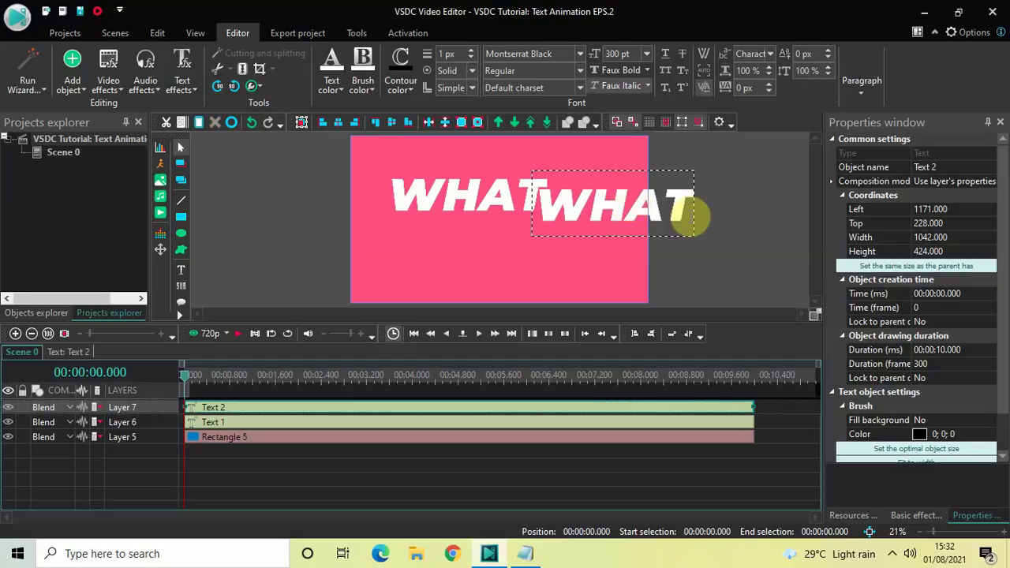
pyautogui.press('BackSpace')
pyautogui.press('BackSpace')
pyautogui.press('BackSpace')
pyautogui.press('BackSpace')
pyautogui.write('IS I')
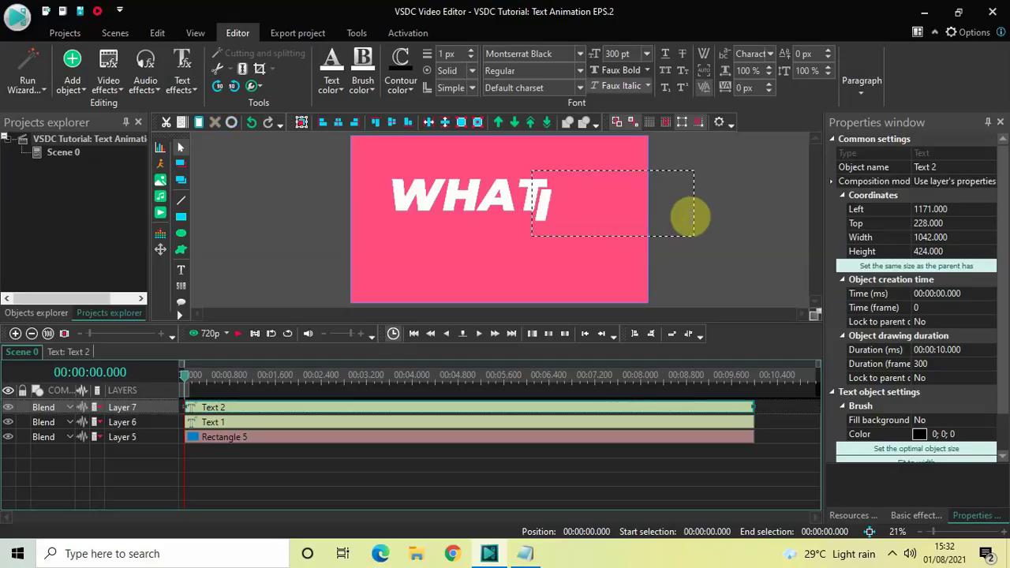
pyautogui.write('T?')
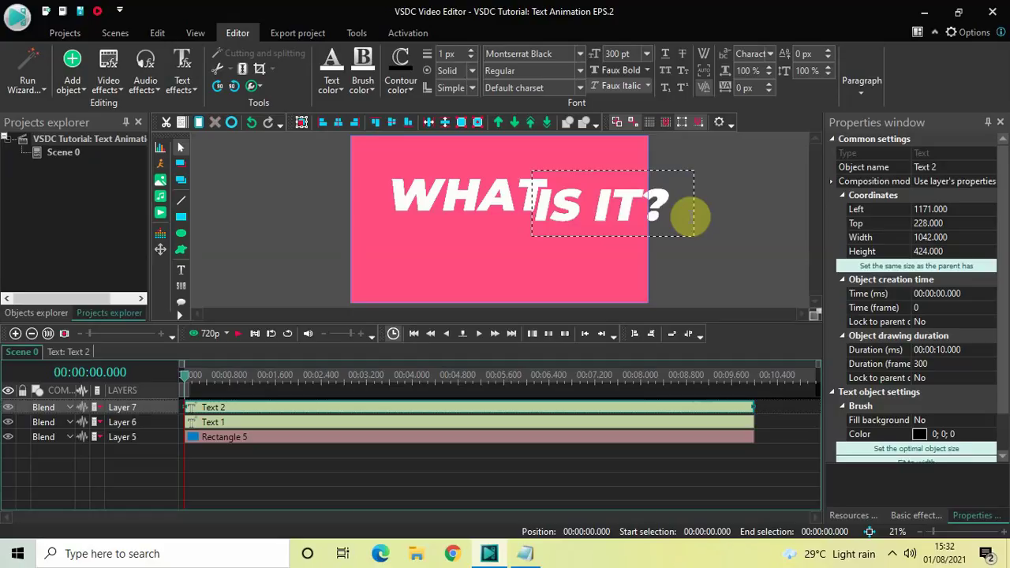
# Set the font size of the whole "IS IT?" text to 250 pt.
pyautogui.hotkey('ctrl', 'a')
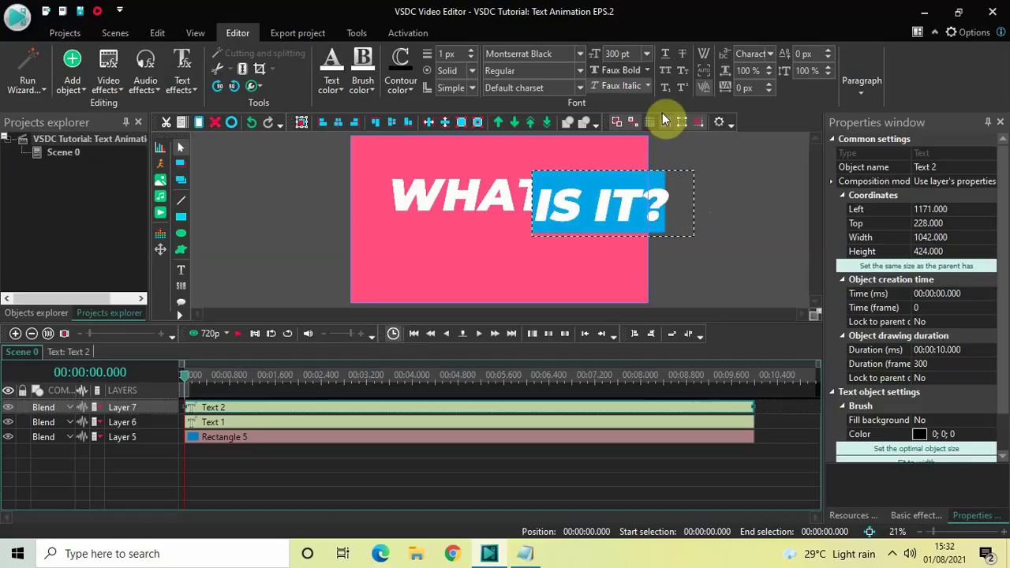
pyautogui.click(636, 54)
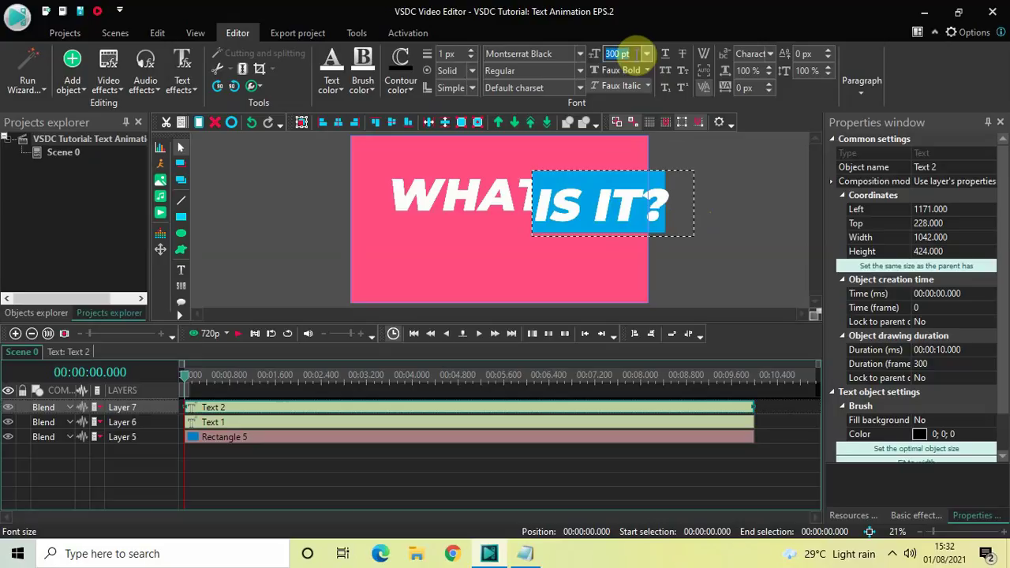
pyautogui.press('BackSpace')
pyautogui.write('250')
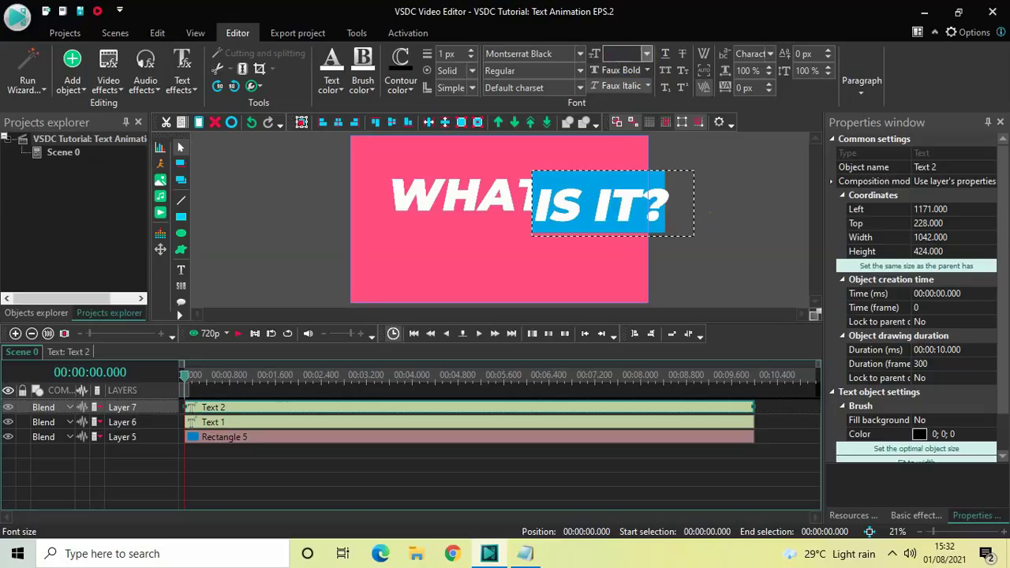
pyautogui.press('Return')
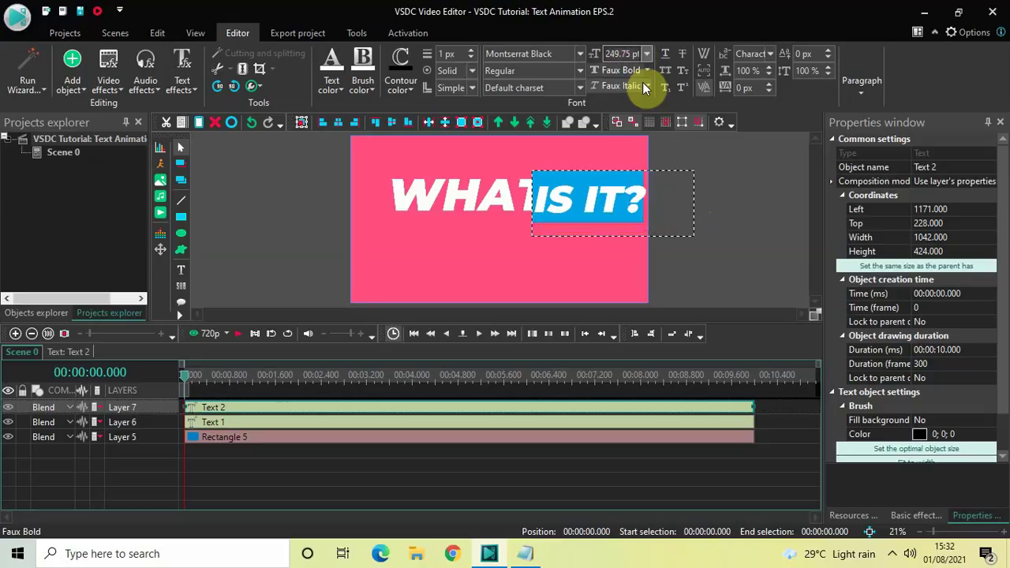
pyautogui.click(750, 197)
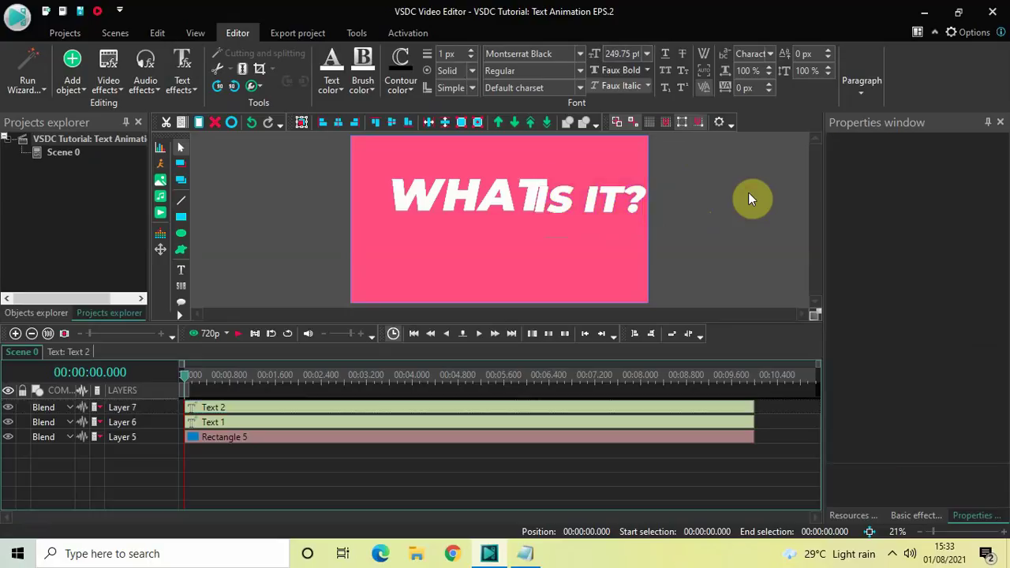
# Shrink the "IS IT?" text frame to a width of about 749 and a height of about 312.
pyautogui.click(632, 198)
pyautogui.moveTo(694, 205); pyautogui.dragTo(648, 204)
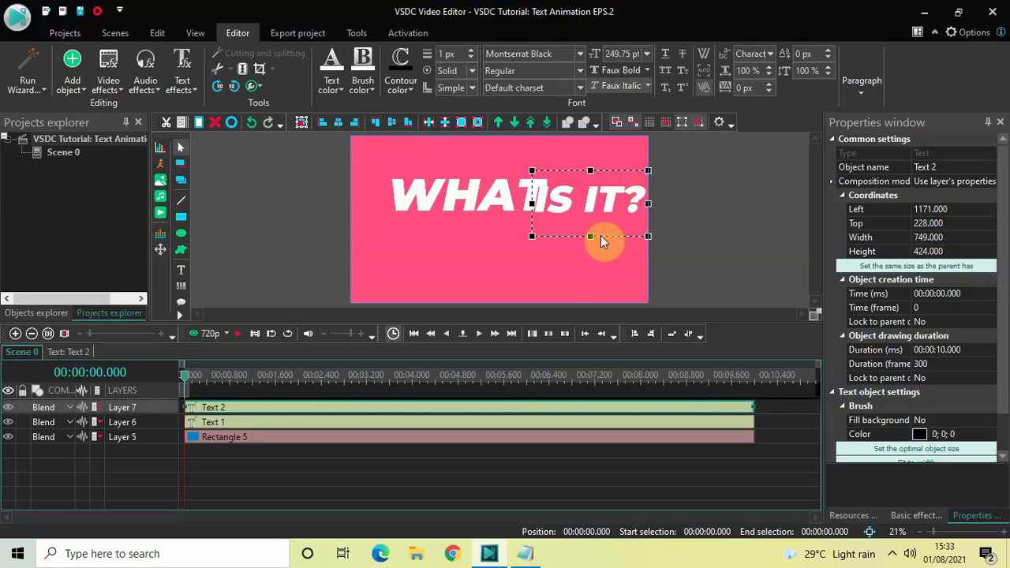
pyautogui.moveTo(590, 236); pyautogui.dragTo(591, 219)
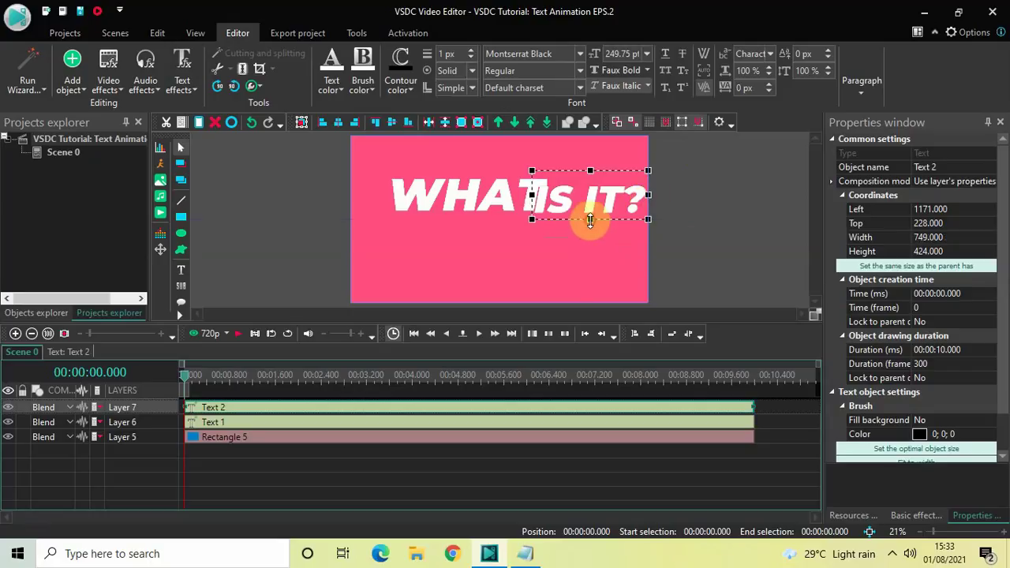
# Change the text color of the whole phrase "IS IT?" to black.
pyautogui.doubleClick(645, 206)
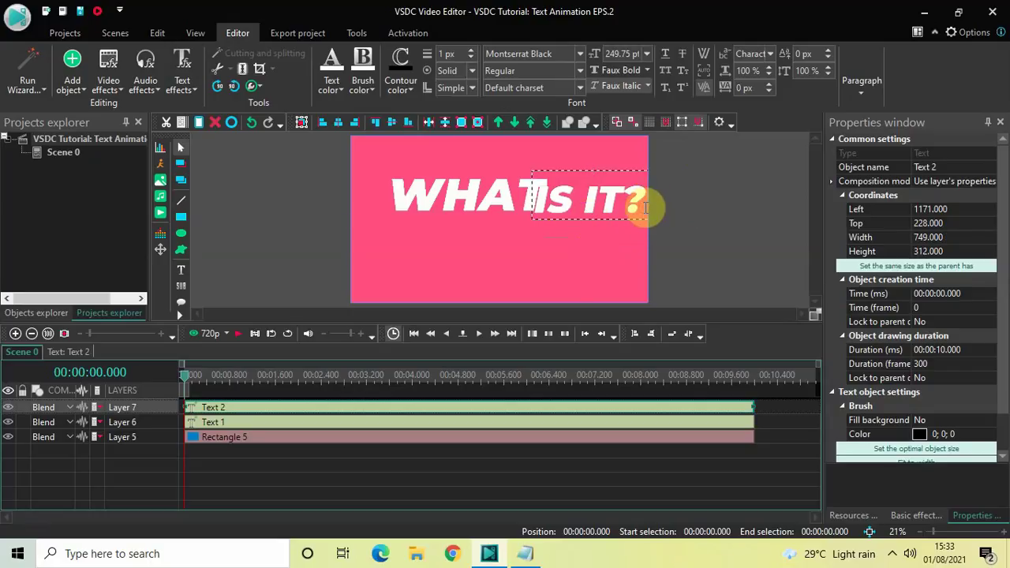
pyautogui.hotkey('ctrl', 'a')
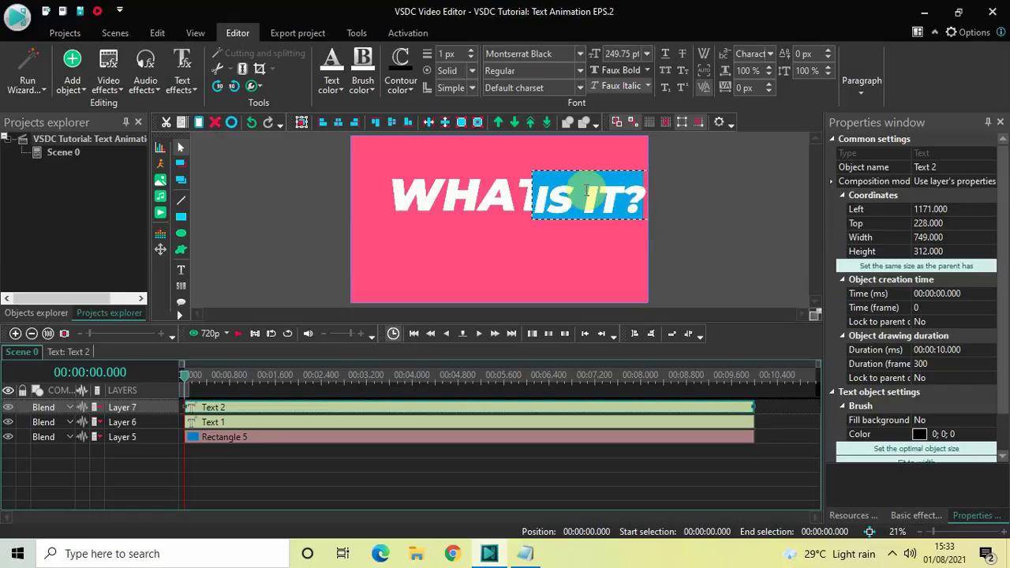
pyautogui.click(332, 90)
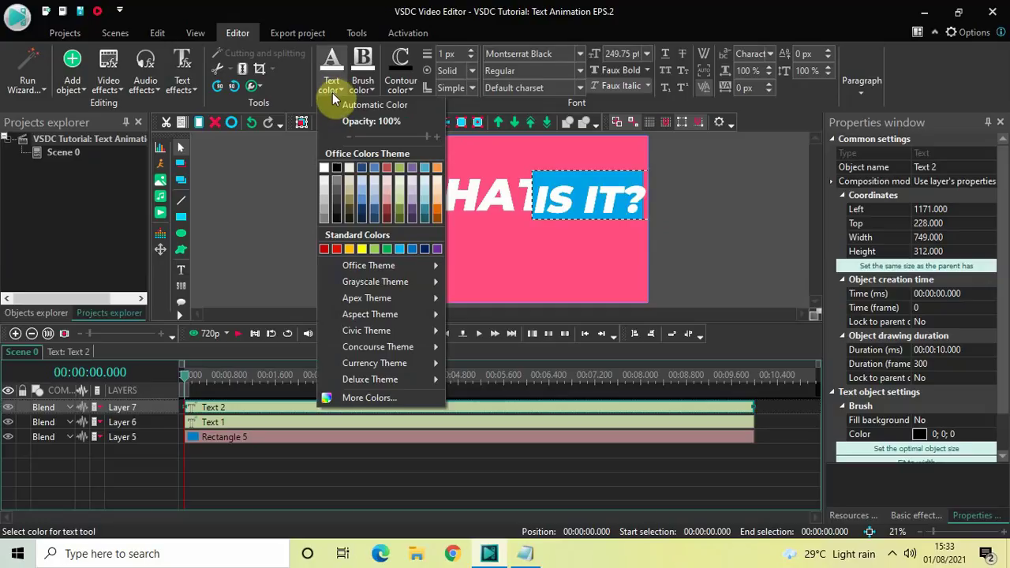
pyautogui.click(337, 165)
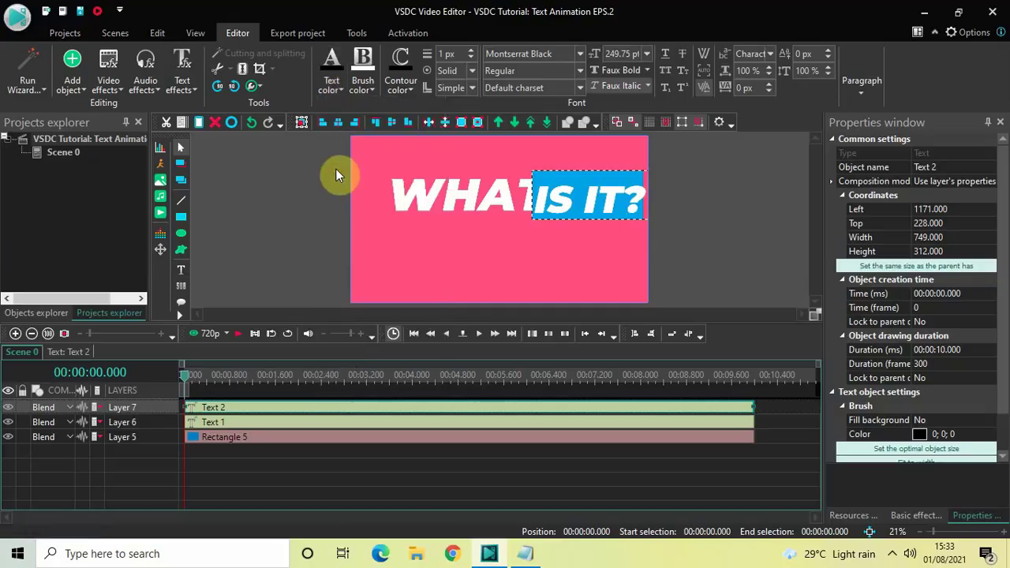
pyautogui.click(317, 206)
# Move "WHAT" to about left 148, top 145, and shift "IS IT?" slightly down and left to overlap the end of "WHAT".
pyautogui.moveTo(579, 199); pyautogui.dragTo(580, 201)
pyautogui.click(717, 213)
pyautogui.moveTo(467, 201); pyautogui.dragTo(450, 192)
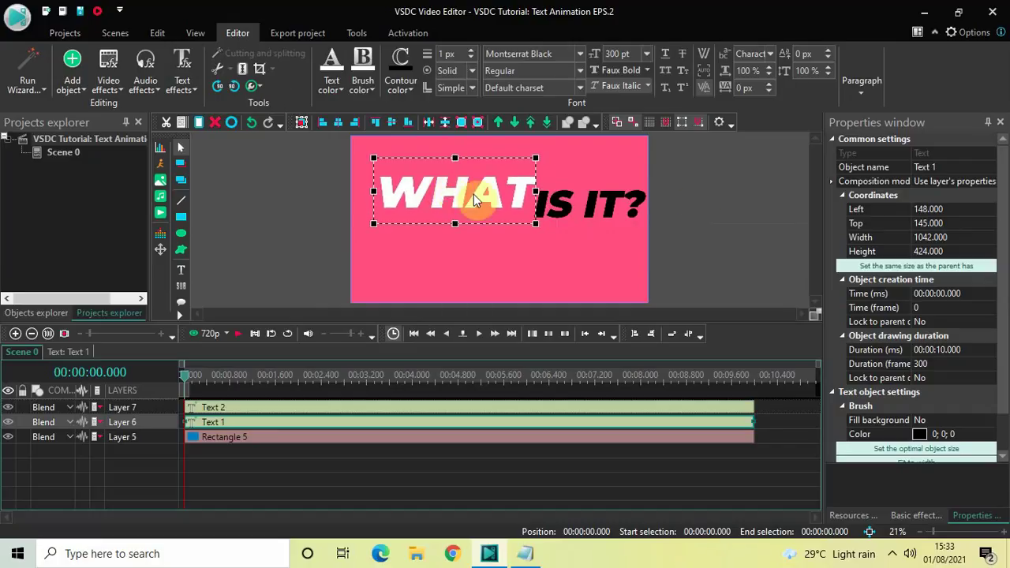
pyautogui.moveTo(714, 194)
pyautogui.mouseDown()
pyautogui.moveTo(623, 192)
pyautogui.moveTo(590, 218)
pyautogui.moveTo(574, 218)
pyautogui.moveTo(577, 202)
pyautogui.mouseUp()
pyautogui.click(732, 224)
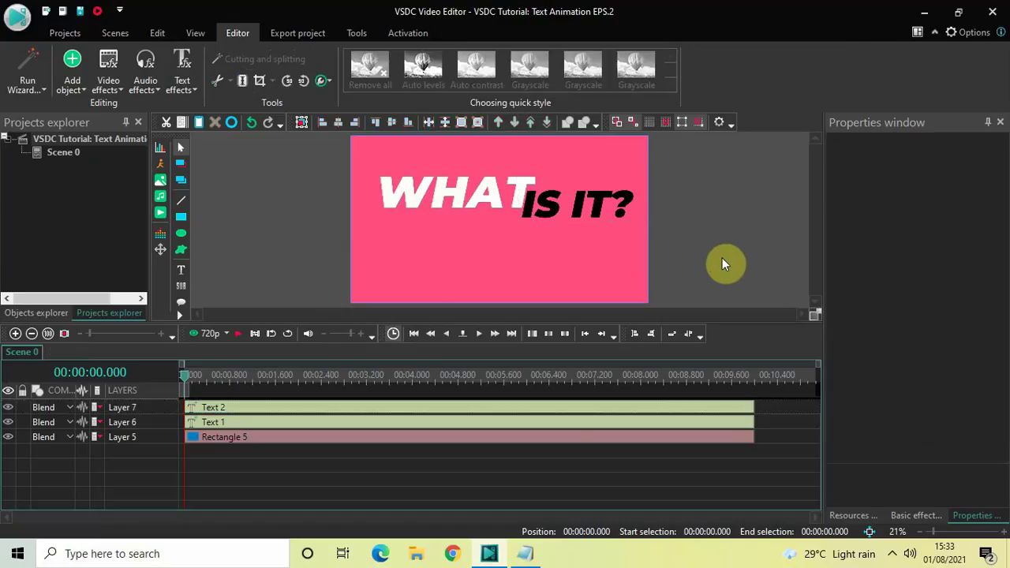
# Look up the word that follows "is it?" in the Rough note in Notepad, and return to VSDC Video Editor.
pyautogui.click(525, 554)
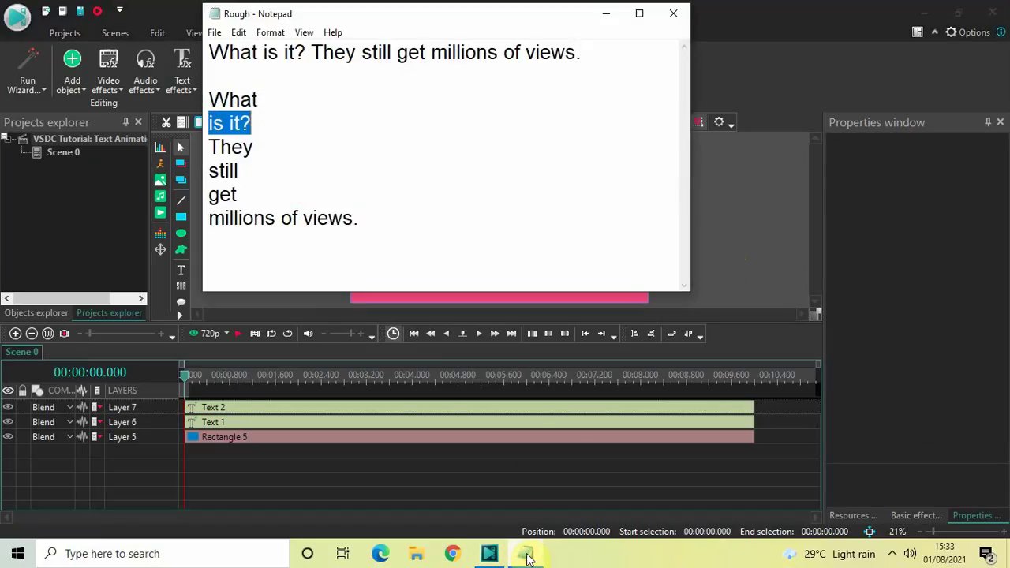
pyautogui.click(312, 126)
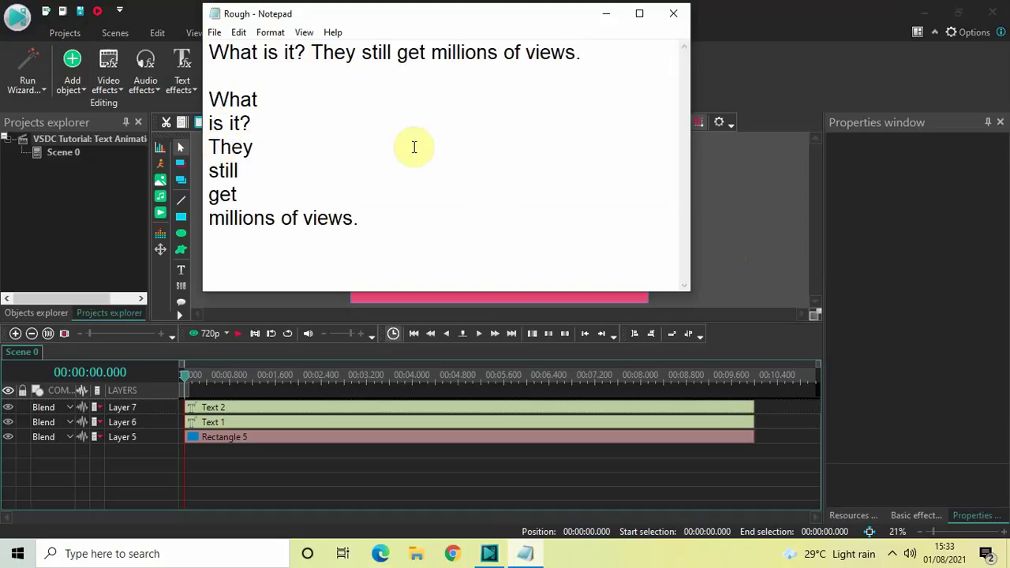
pyautogui.click(605, 14)
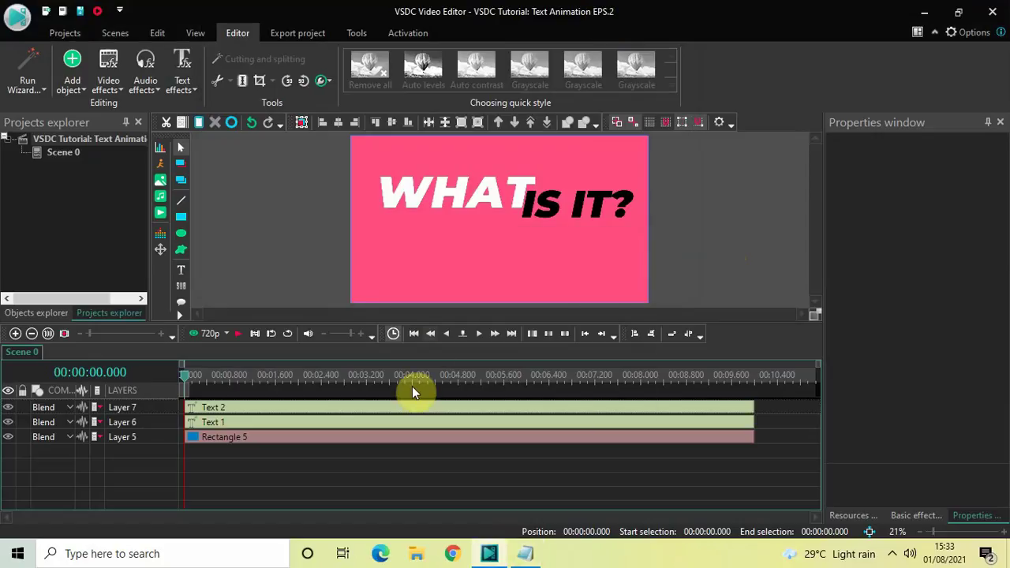
# Paste another copy of "WHAT" above the original's layer and move it straight down to about top 381.
pyautogui.click(326, 426)
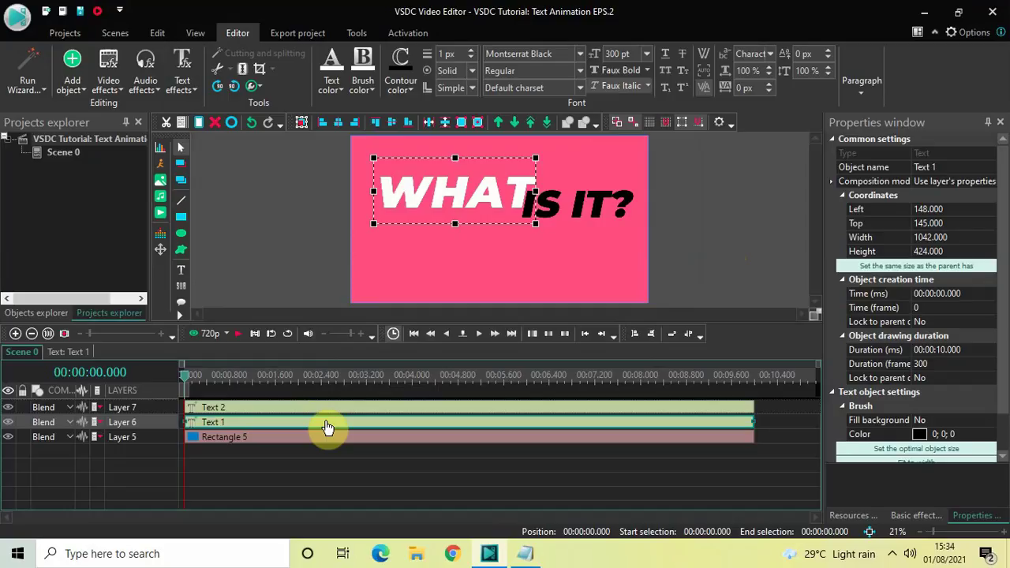
pyautogui.hotkey('ctrl', 'v')
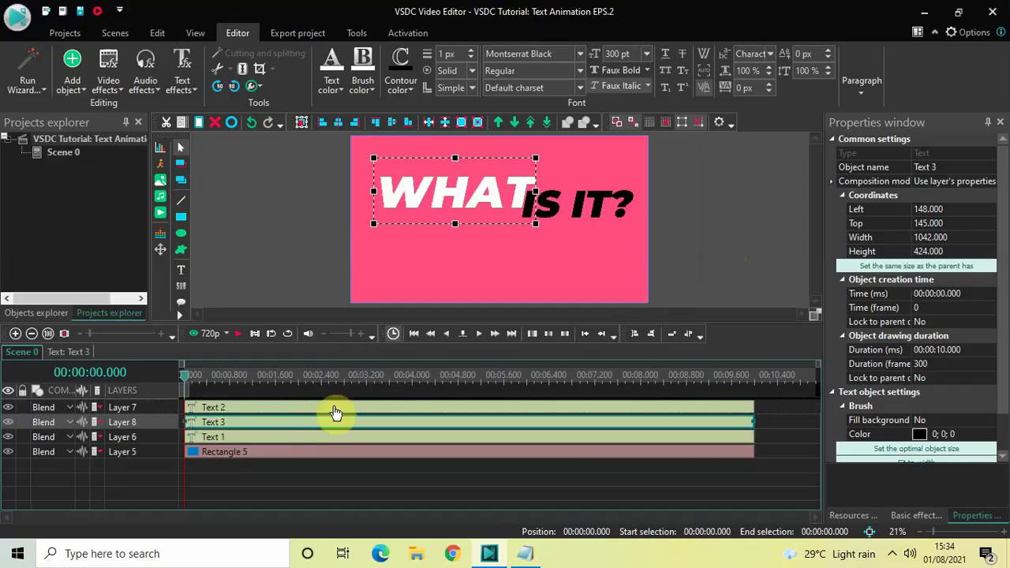
pyautogui.moveTo(452, 206); pyautogui.dragTo(454, 228)
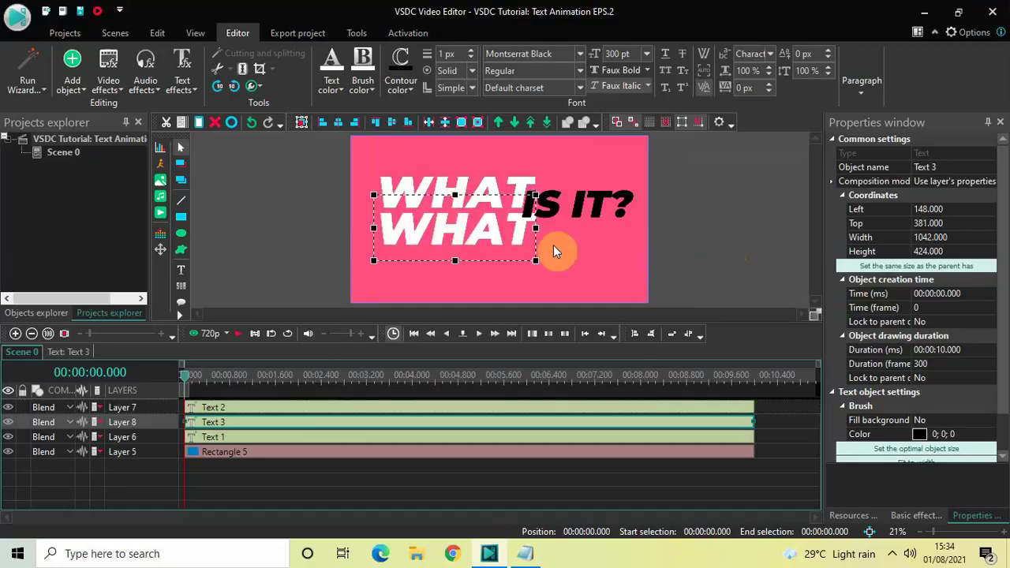
# Replace the wording of the lower "WHAT" copy with "THEY".
pyautogui.doubleClick(528, 234)
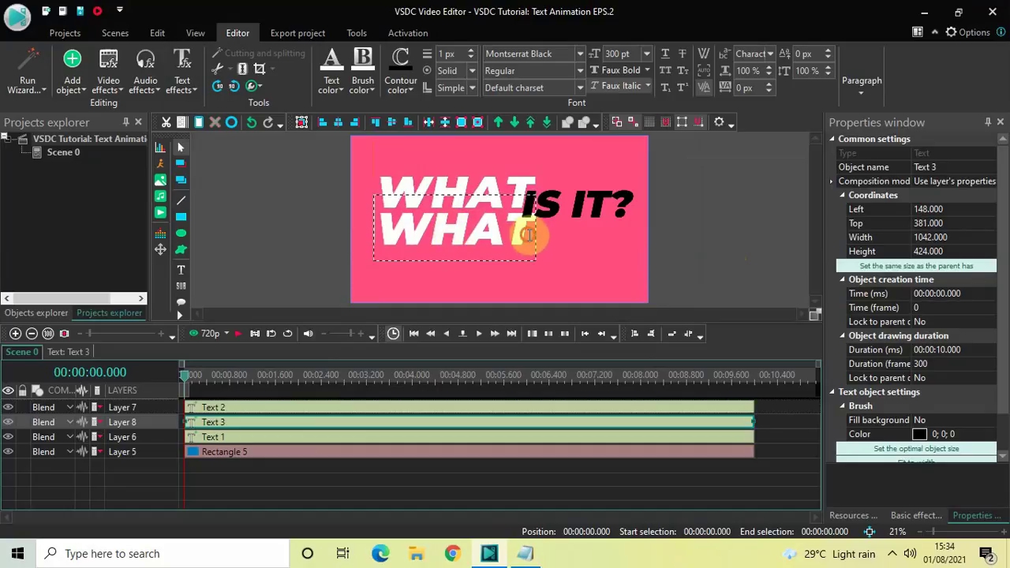
pyautogui.press('BackSpace')
pyautogui.press('BackSpace')
pyautogui.press('BackSpace')
pyautogui.press('BackSpace')
pyautogui.write('THEY')
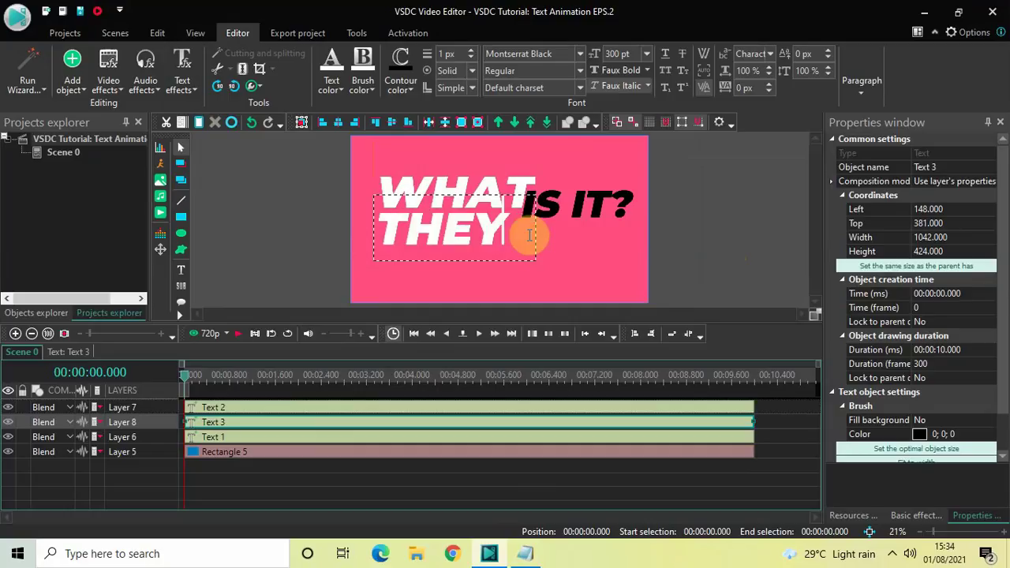
pyautogui.click(693, 242)
# Shrink the "THEY" text frame to about 895 by 347 and move it to about left 224, top 385.
pyautogui.click(482, 235)
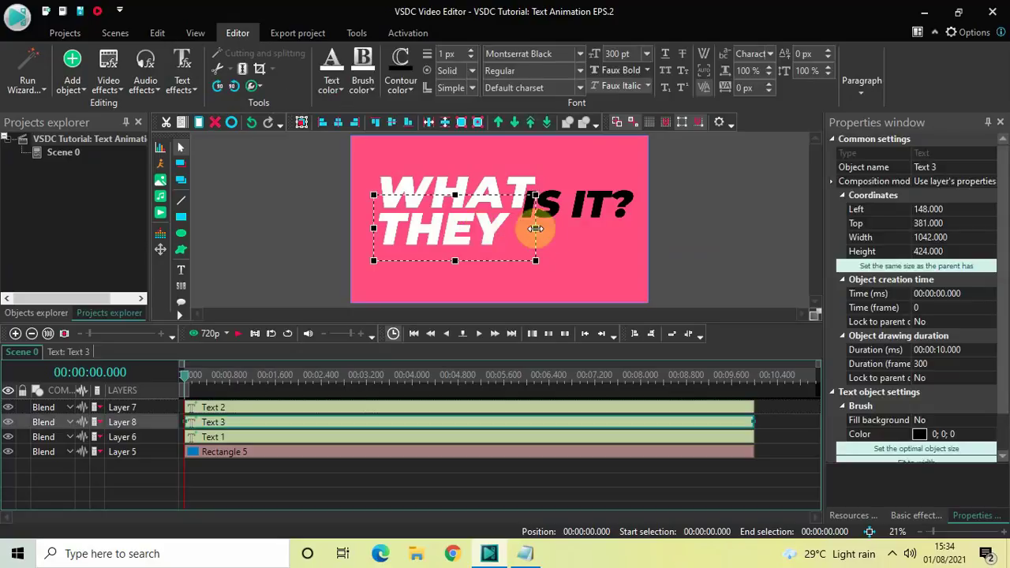
pyautogui.moveTo(536, 229); pyautogui.dragTo(514, 228)
pyautogui.moveTo(447, 261); pyautogui.dragTo(444, 249)
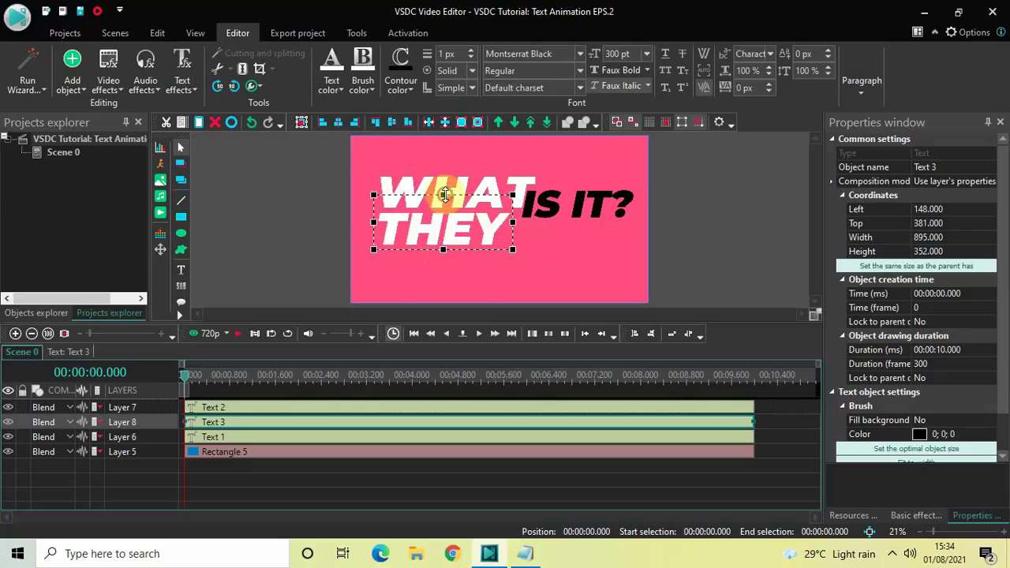
pyautogui.moveTo(433, 233); pyautogui.dragTo(444, 233)
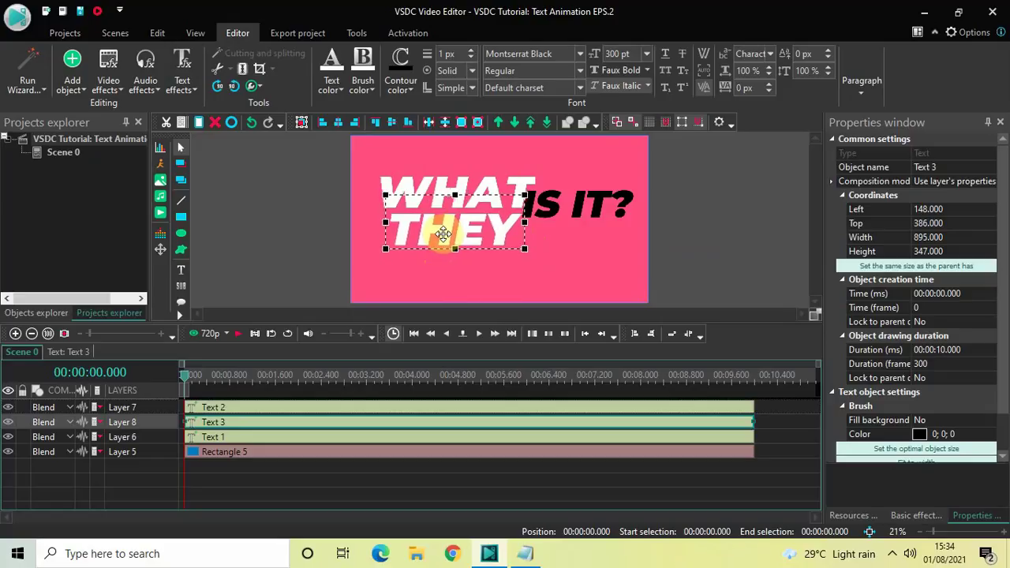
pyautogui.moveTo(443, 234); pyautogui.dragTo(444, 233)
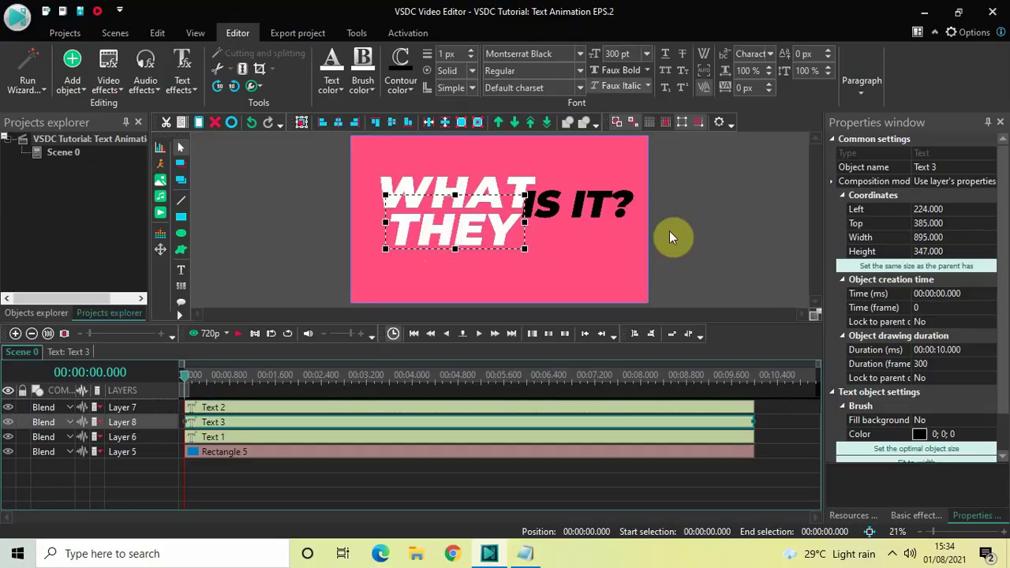
# Look up the word that follows "They" in the Rough note in Notepad, and return to VSDC Video Editor.
pyautogui.click(742, 227)
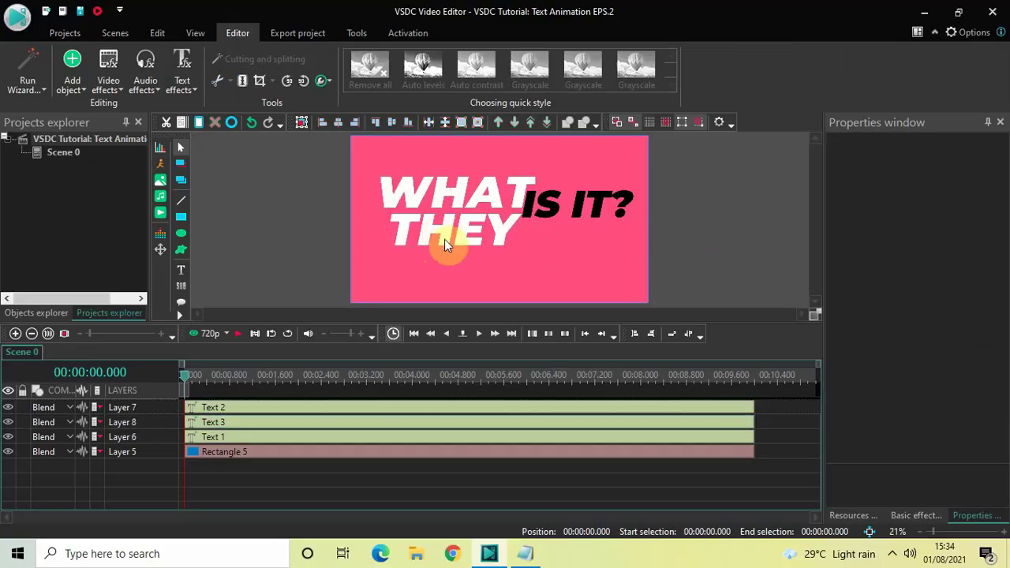
pyautogui.click(525, 554)
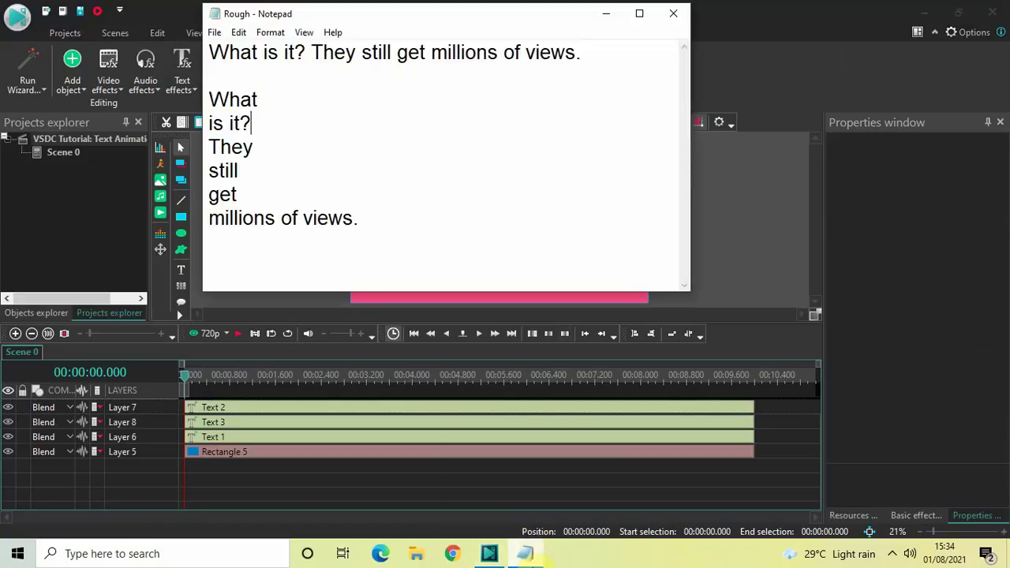
pyautogui.click(524, 553)
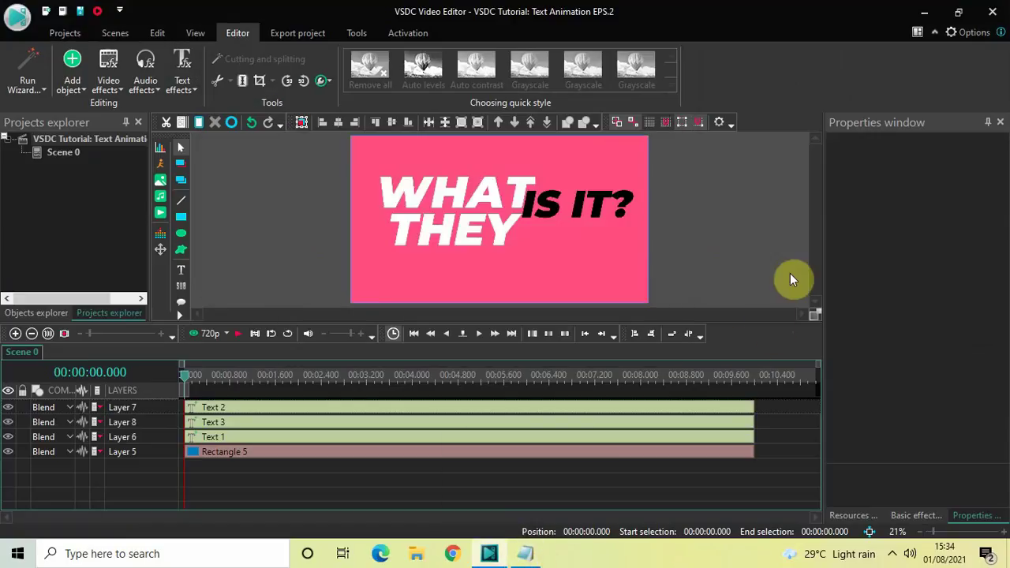
# Paste a copy of the "IS IT?" text above its layer and move it down to about left 1067, top 443.
pyautogui.click(408, 412)
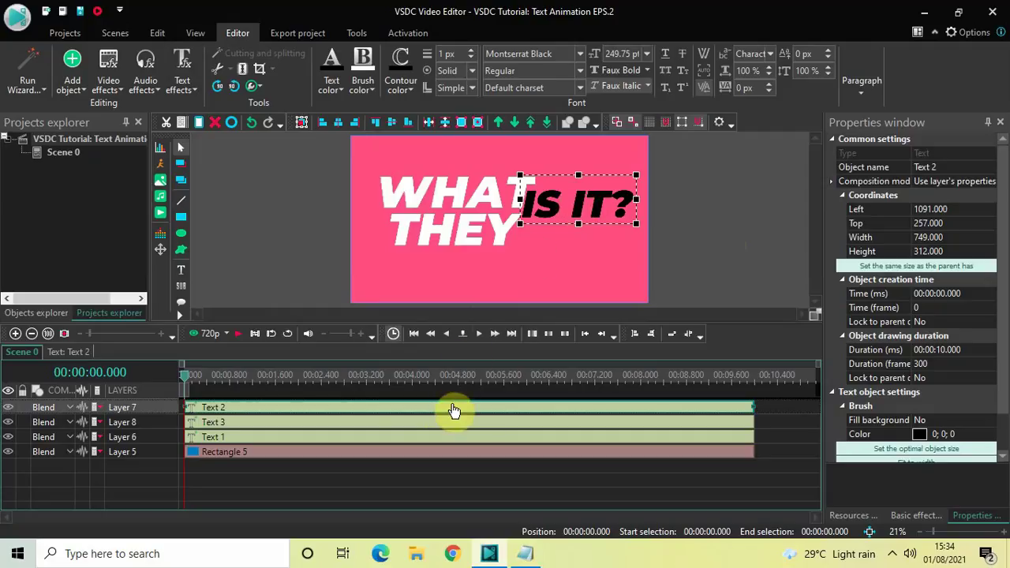
pyautogui.hotkey('ctrl', 'v')
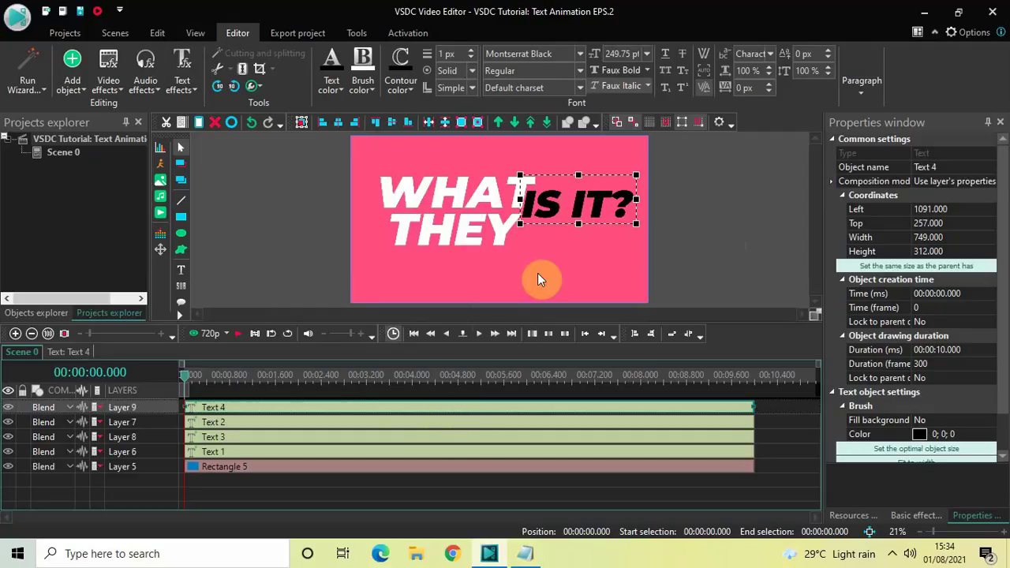
pyautogui.moveTo(574, 202); pyautogui.dragTo(569, 224)
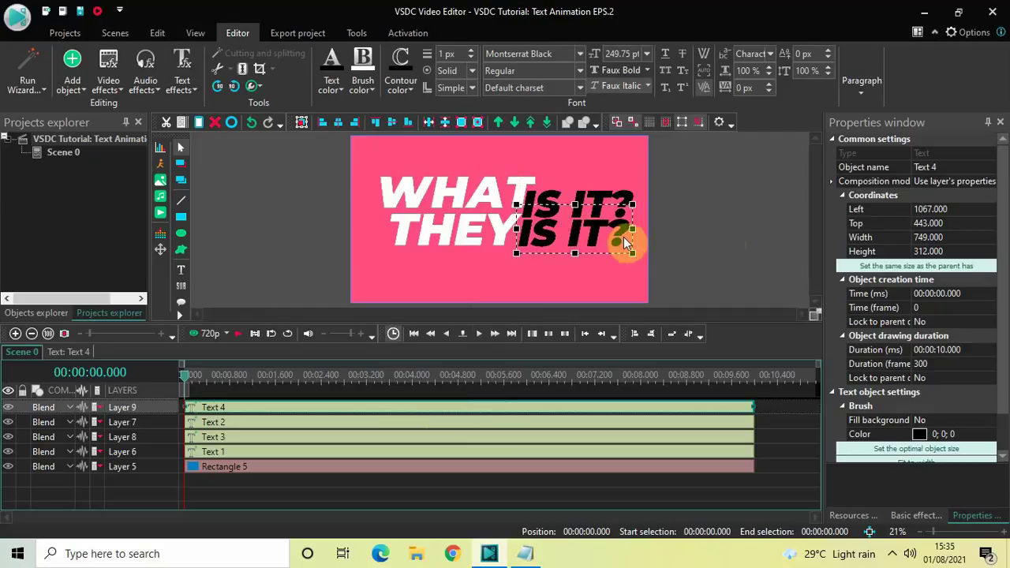
# Replace the wording of the lower "IS IT?" copy with "STILL".
pyautogui.doubleClick(621, 243)
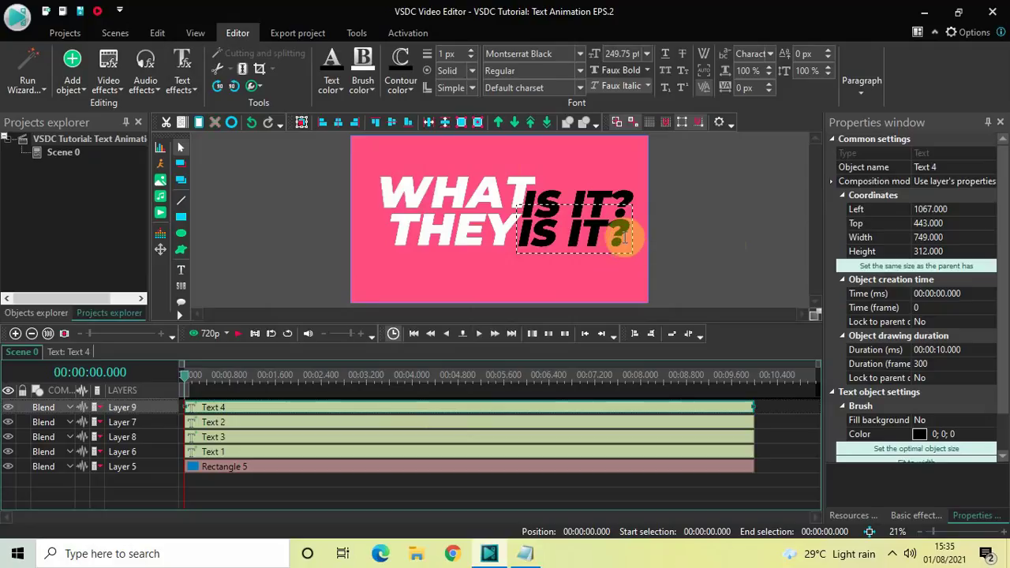
pyautogui.press('BackSpace')
pyautogui.press('BackSpace')
pyautogui.press('BackSpace')
pyautogui.press('BackSpace')
pyautogui.press('BackSpace')
pyautogui.press('BackSpace')
pyautogui.write('STILL')
# Colour the "STILL" text white and set its font size to 200 pt.
pyautogui.doubleClick(620, 235)
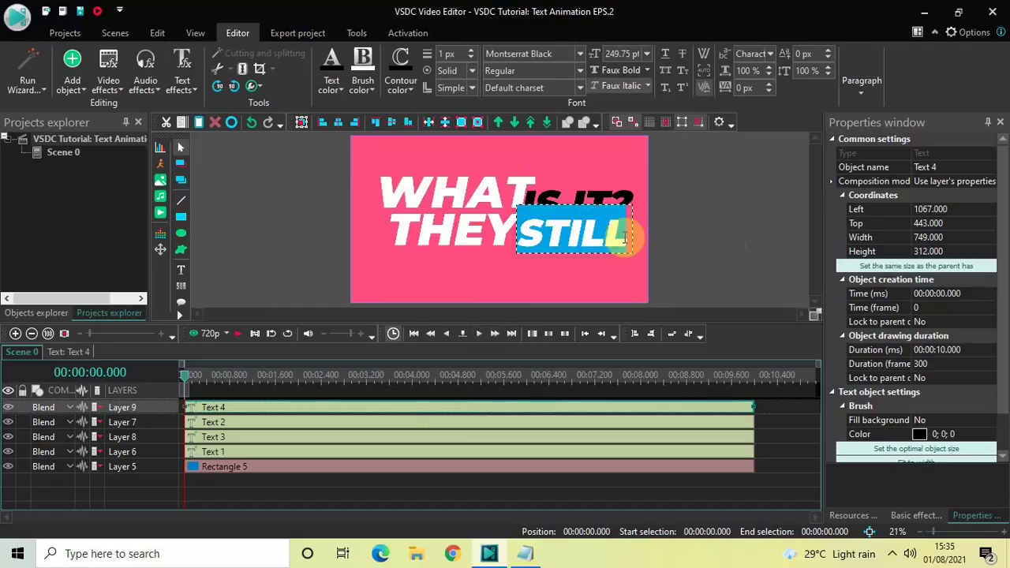
pyautogui.click(330, 94)
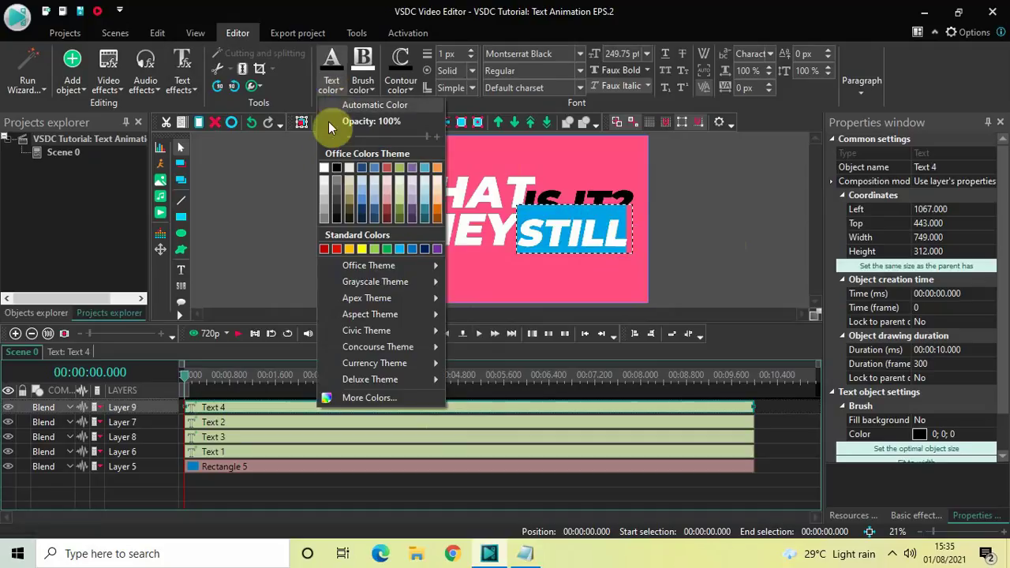
pyautogui.click(323, 166)
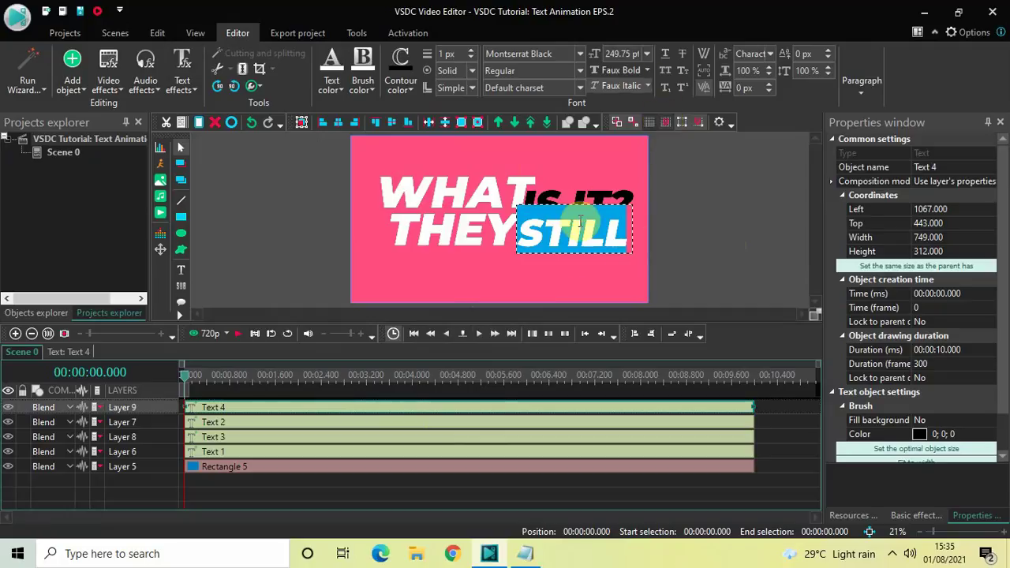
pyautogui.doubleClick(623, 54)
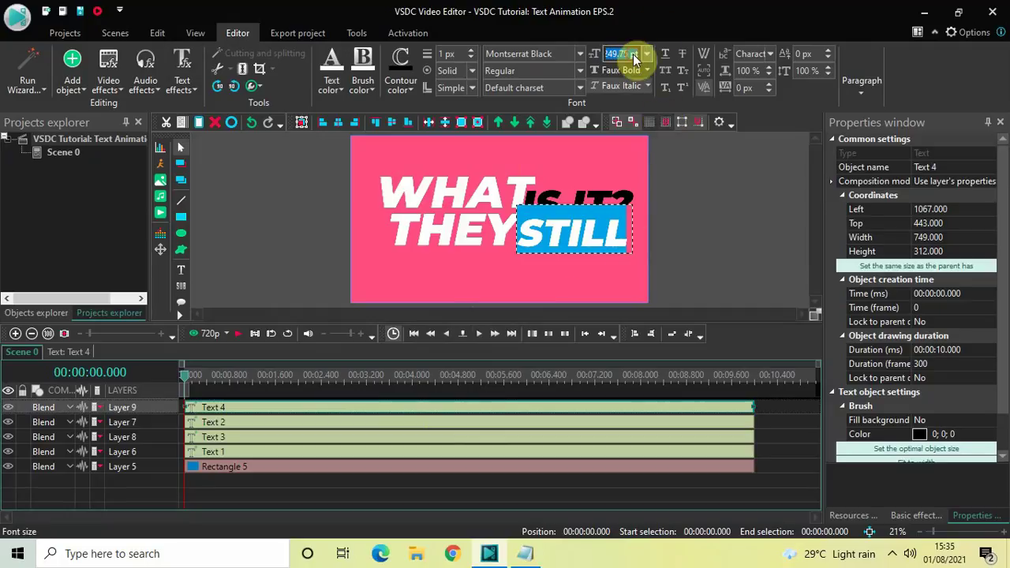
pyautogui.press('BackSpace')
pyautogui.write('200')
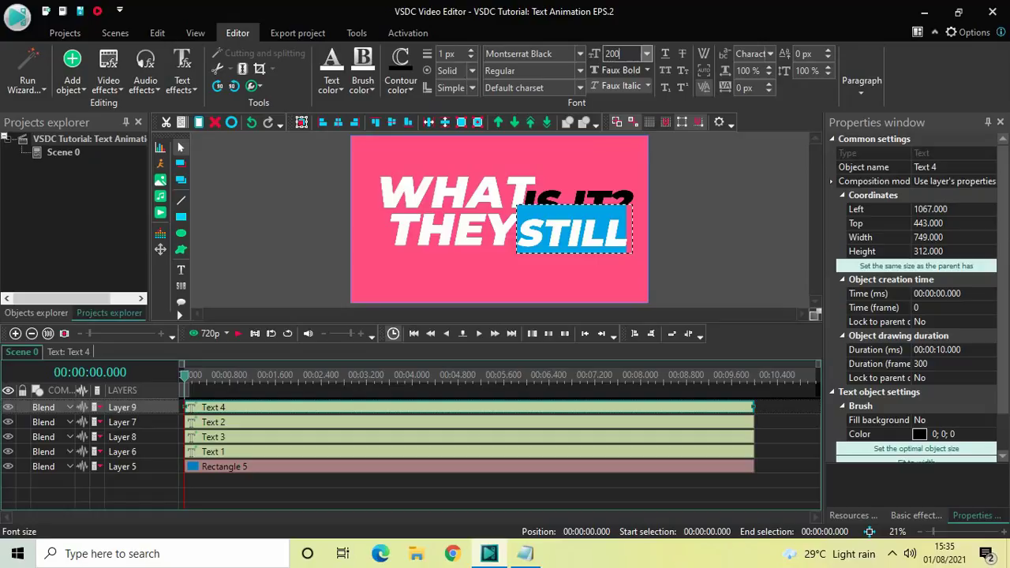
pyautogui.press('Return')
# Shrink the "STILL" text frame to about 619 by 250 and move it to about left 1091, top 482.
pyautogui.click(691, 230)
pyautogui.click(581, 236)
pyautogui.moveTo(633, 229); pyautogui.dragTo(612, 229)
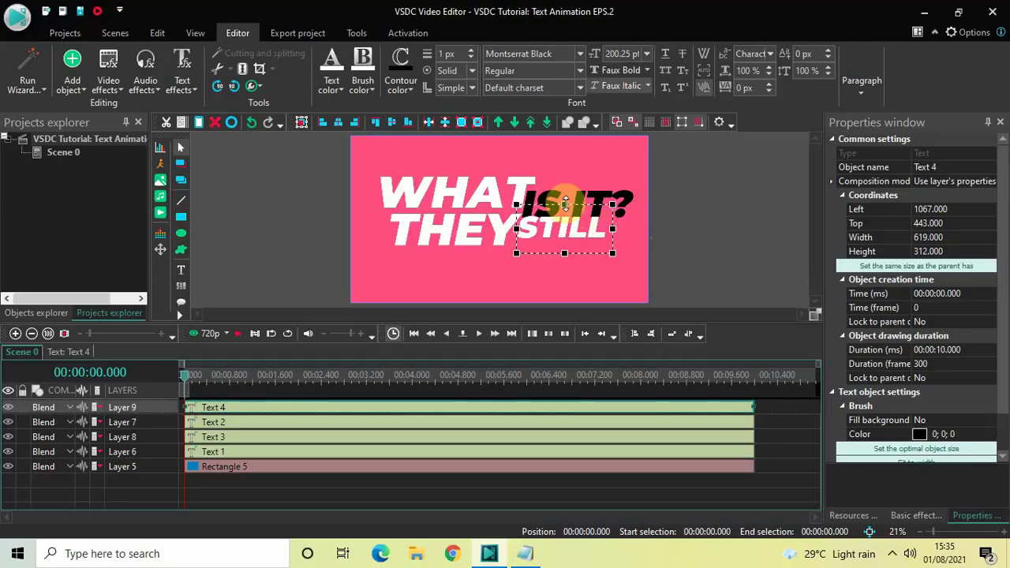
pyautogui.moveTo(565, 204); pyautogui.dragTo(565, 213)
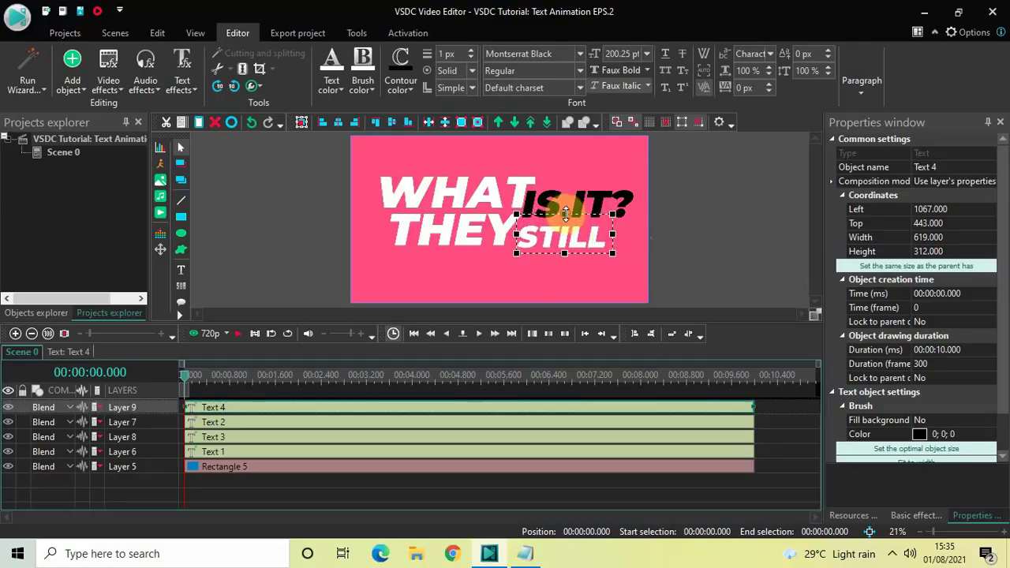
pyautogui.moveTo(563, 241); pyautogui.dragTo(565, 238)
pyautogui.click(723, 245)
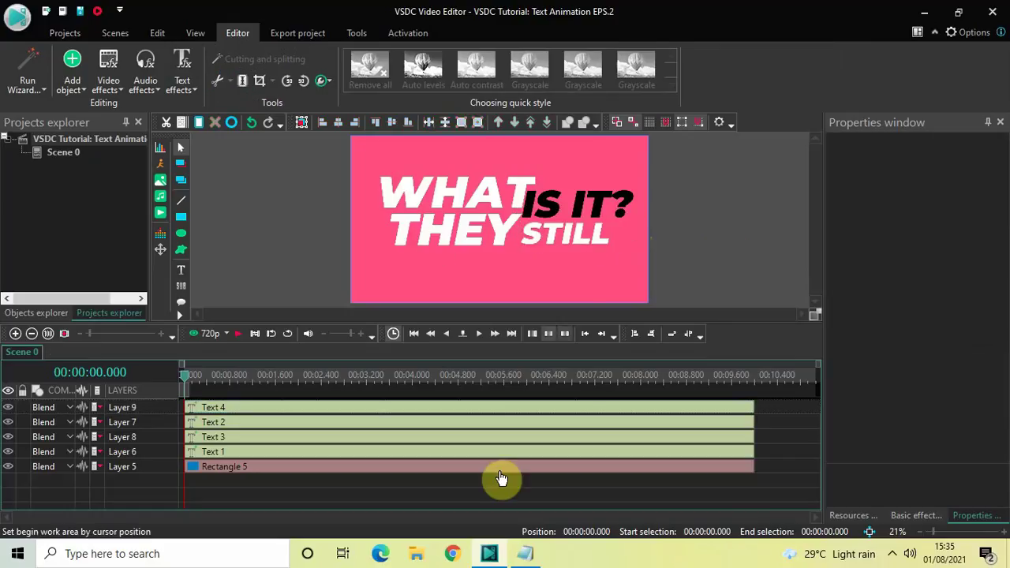
# After checking the Rough note in Notepad for the next word, paste a copy of "THEY" and move it straight down to about top 614.
pyautogui.click(528, 555)
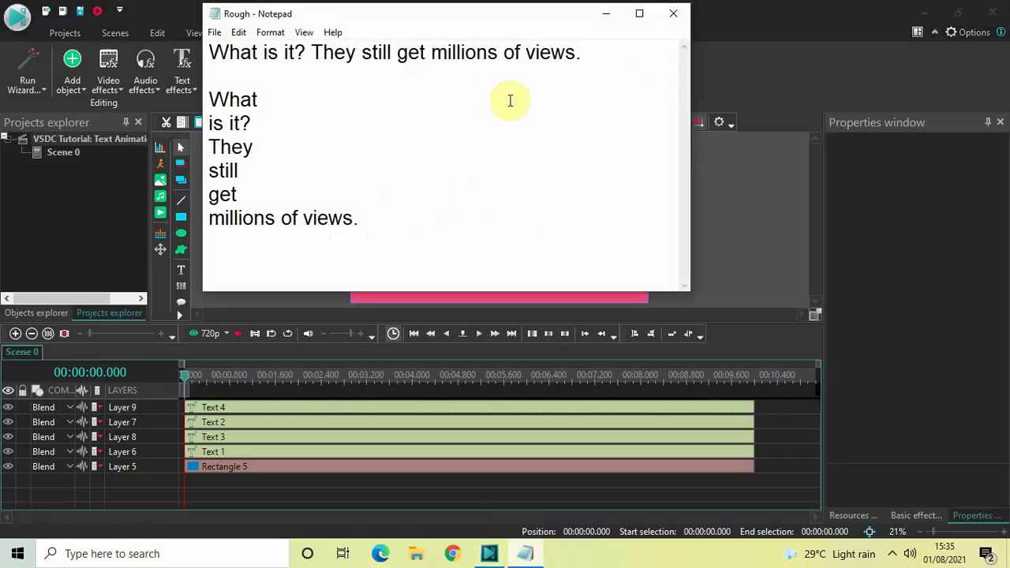
pyautogui.click(603, 15)
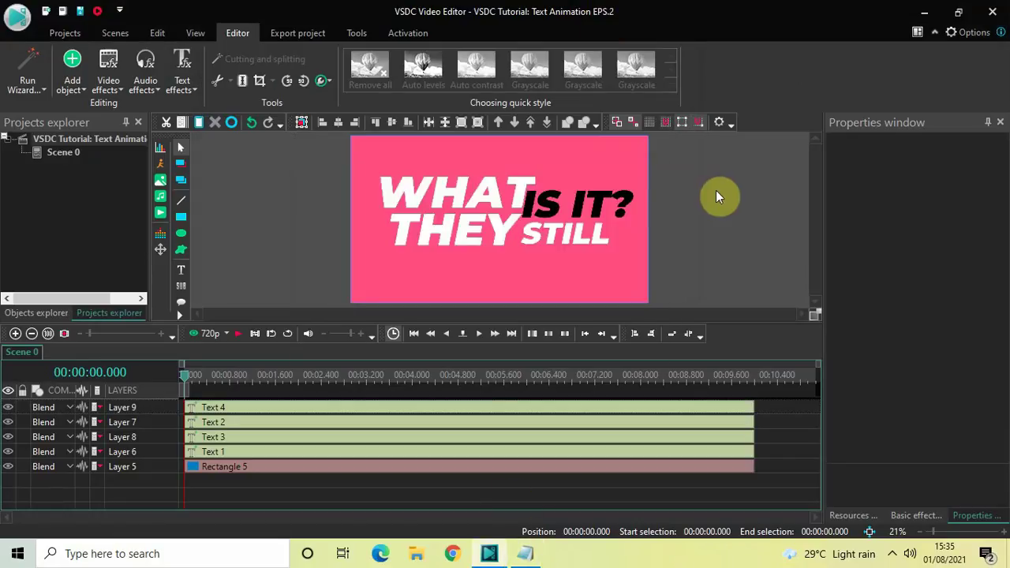
pyautogui.click(384, 426)
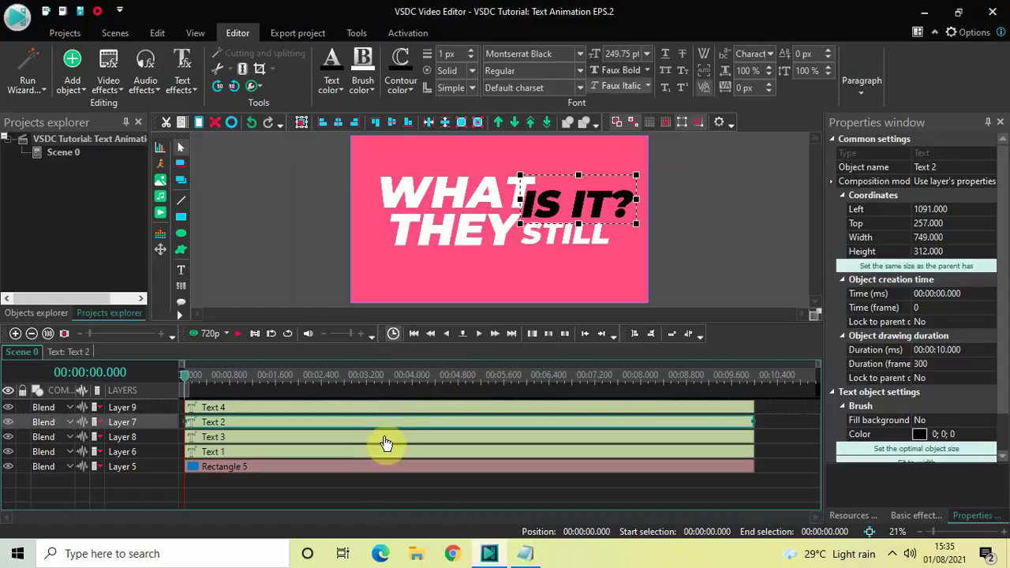
pyautogui.click(384, 439)
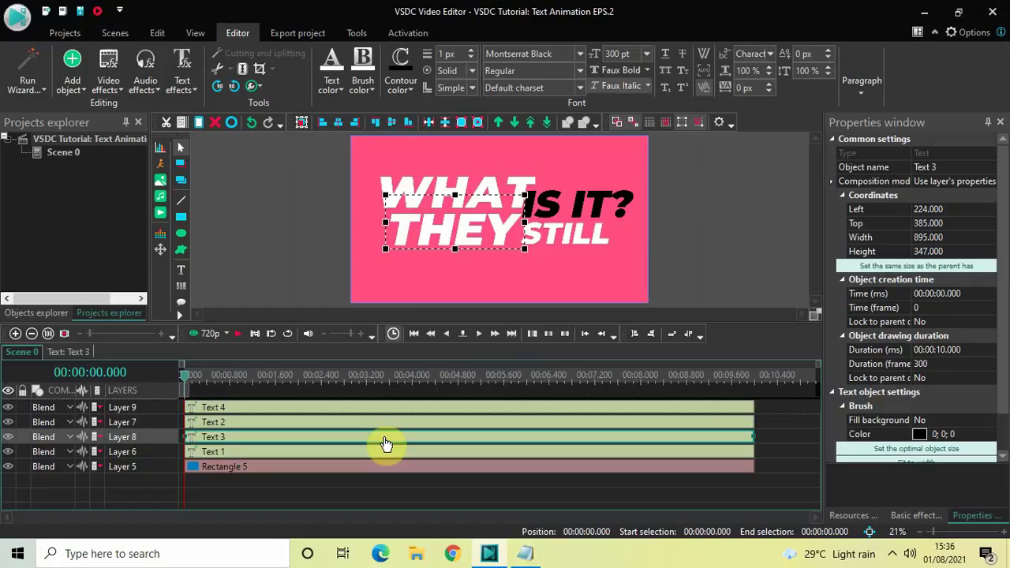
pyautogui.hotkey('ctrl', 'c')
pyautogui.hotkey('ctrl', 'v')
pyautogui.moveTo(458, 229); pyautogui.dragTo(456, 260)
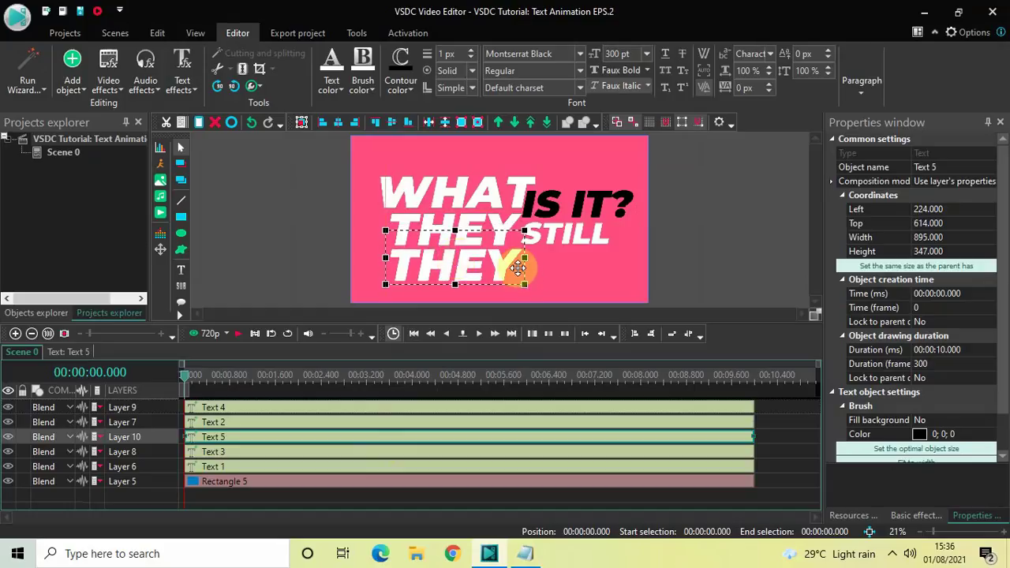
# Replace the wording of the lower "THEY" copy with "GET".
pyautogui.doubleClick(520, 270)
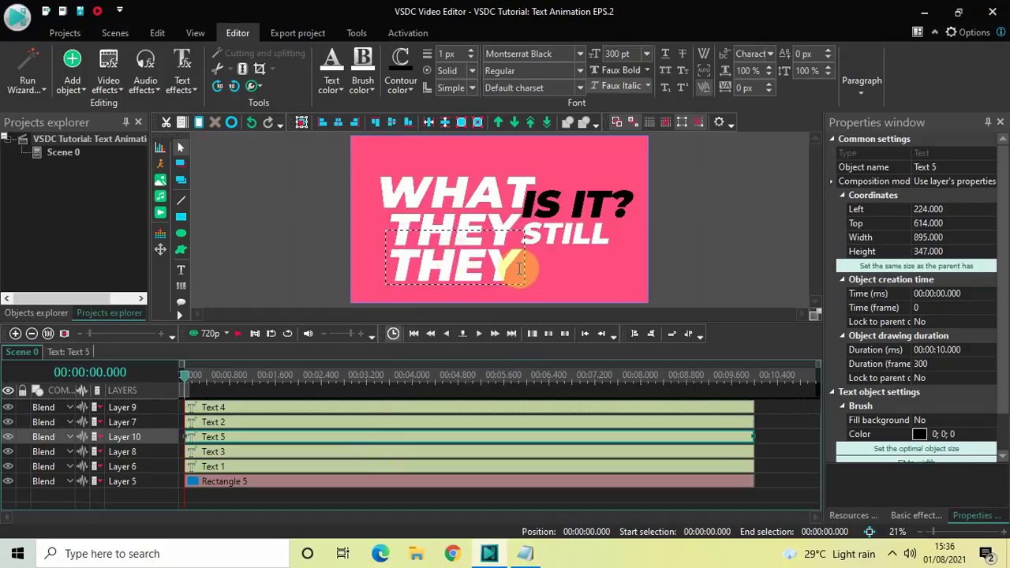
pyautogui.press('BackSpace')
pyautogui.press('BackSpace')
pyautogui.press('BackSpace')
pyautogui.press('BackSpace')
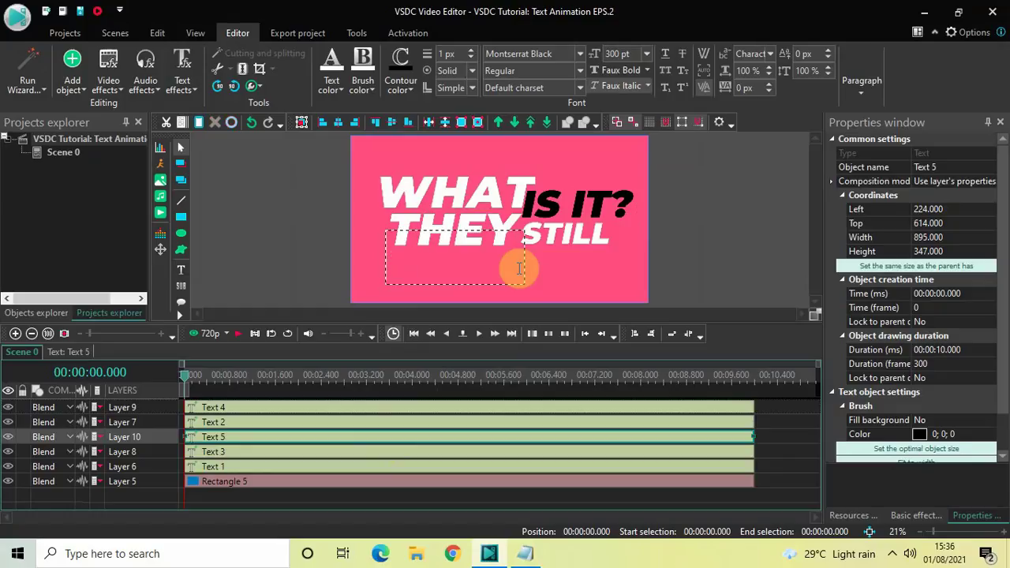
pyautogui.write('GET')
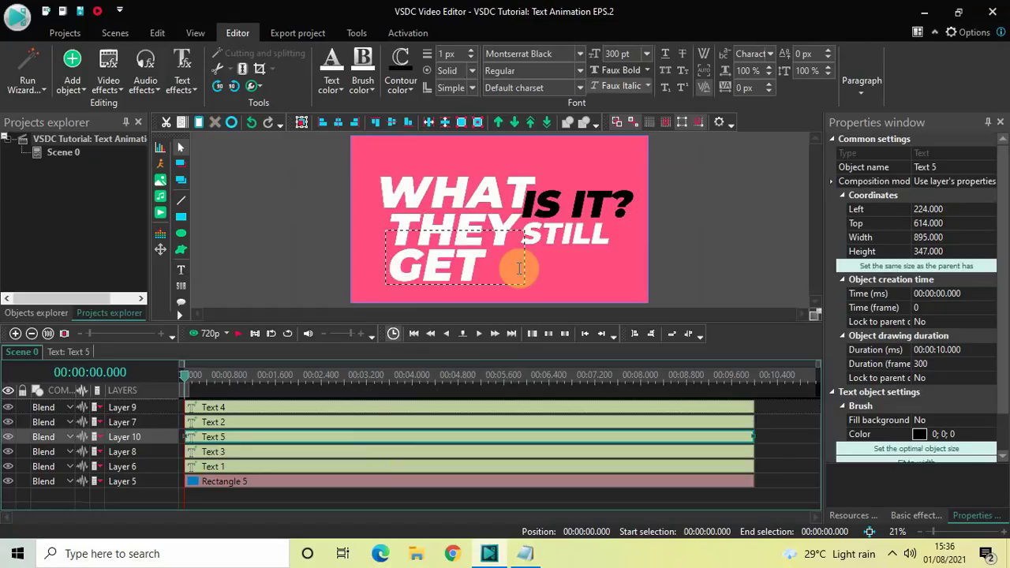
pyautogui.click(713, 256)
# Check the Rough note in Notepad, return to VSDC Video Editor, and narrow the "GET" text frame to about 690 wide.
pyautogui.click(525, 556)
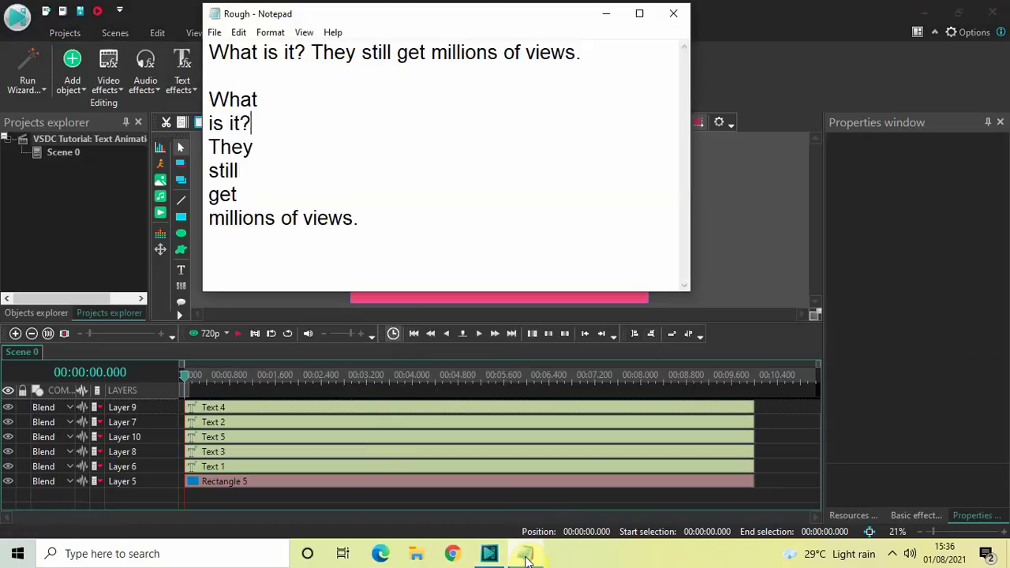
pyautogui.click(526, 556)
pyautogui.click(484, 264)
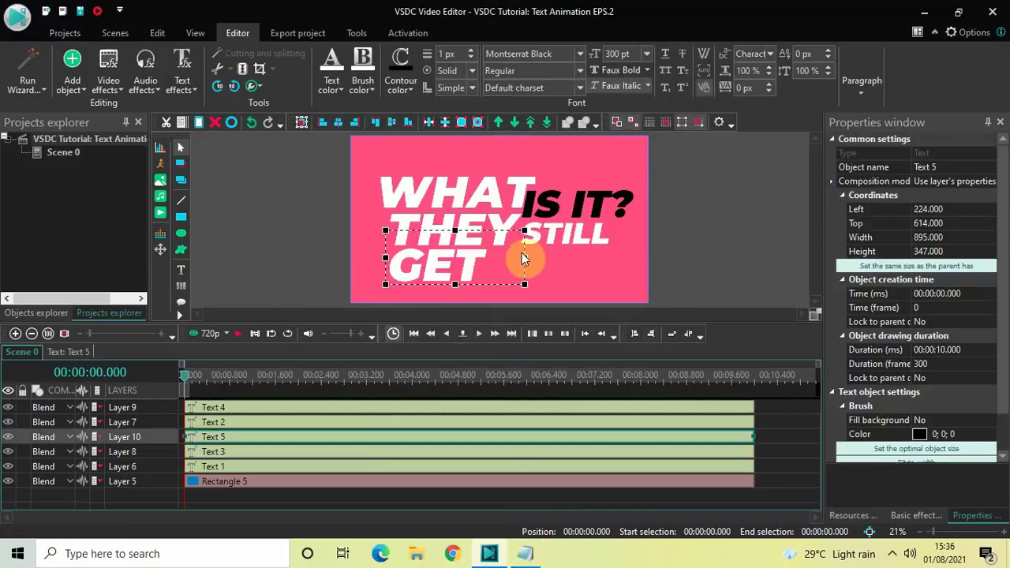
pyautogui.moveTo(523, 257); pyautogui.dragTo(492, 257)
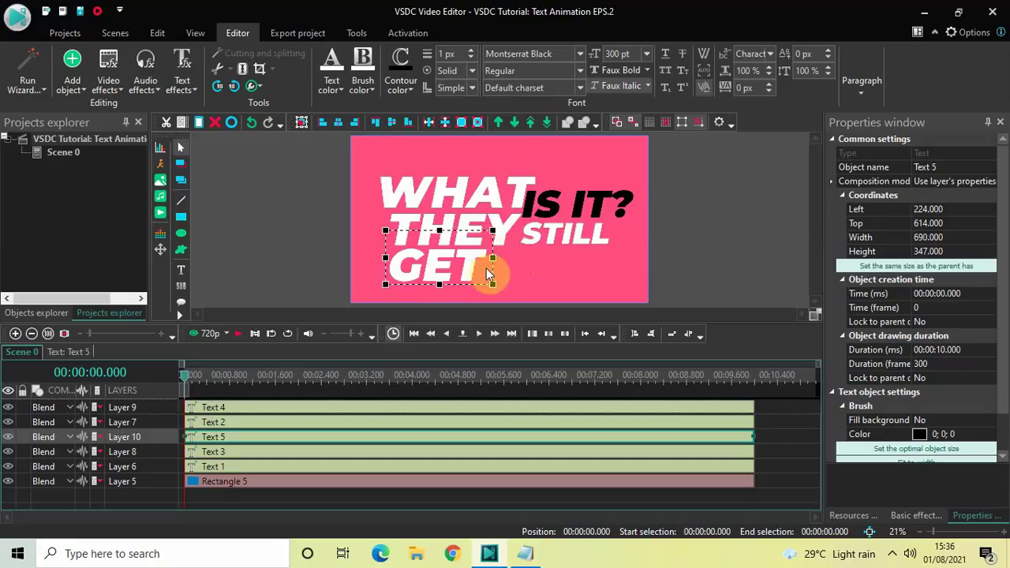
# Colour the "GET" text black and shift it slightly to the right beneath "THEY".
pyautogui.doubleClick(487, 268)
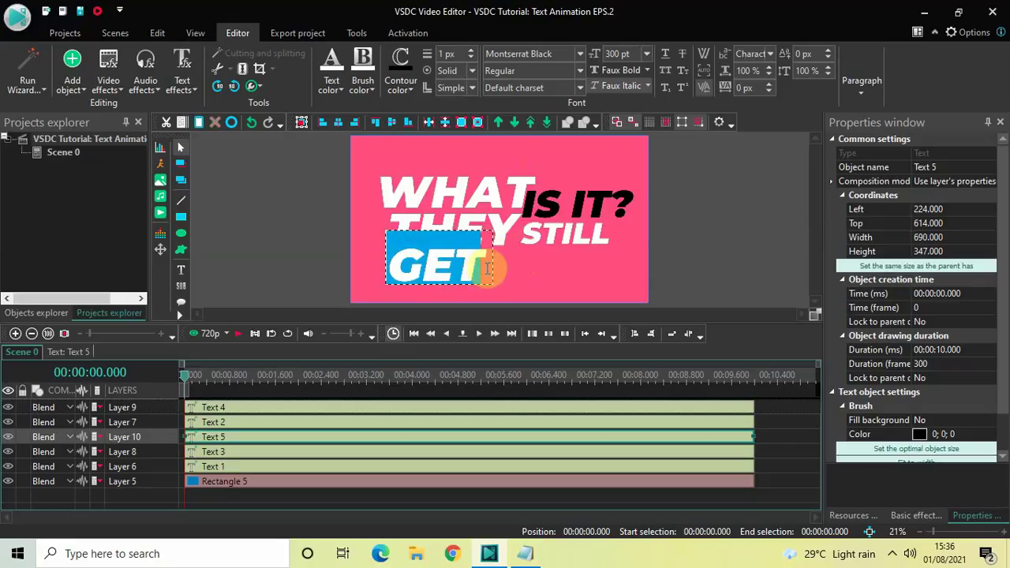
pyautogui.click(331, 93)
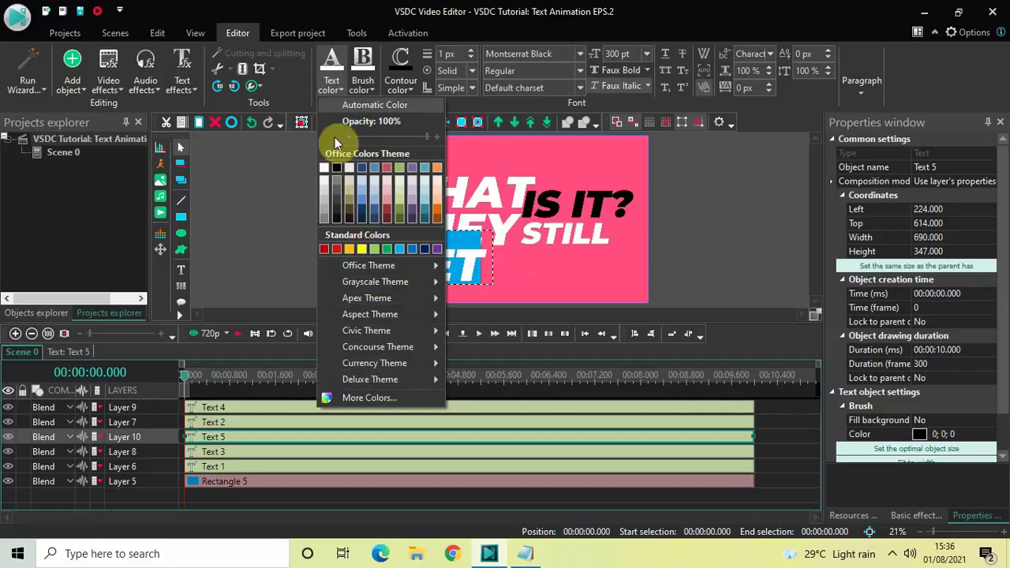
pyautogui.click(335, 165)
pyautogui.click(290, 255)
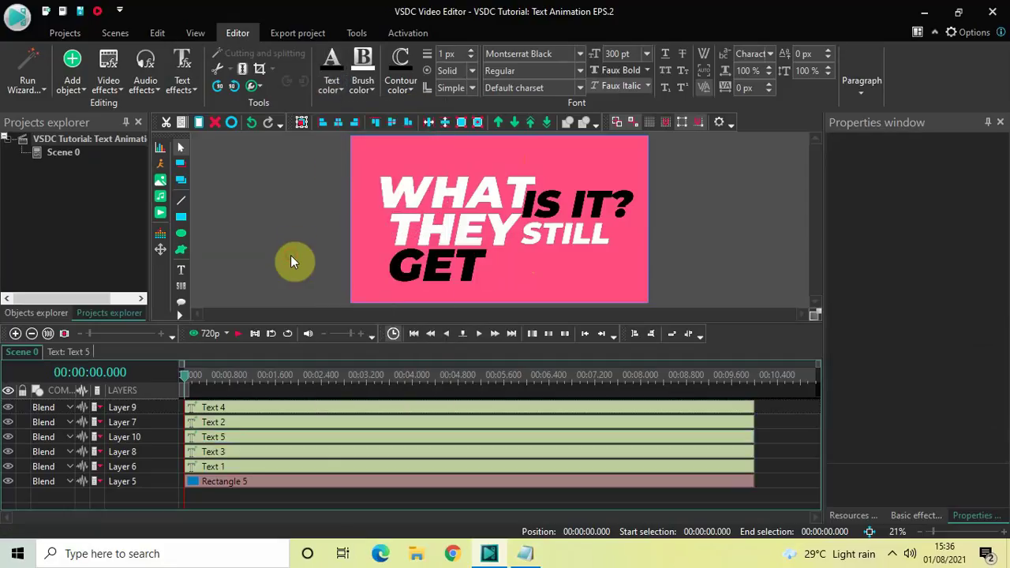
pyautogui.moveTo(442, 272); pyautogui.dragTo(456, 272)
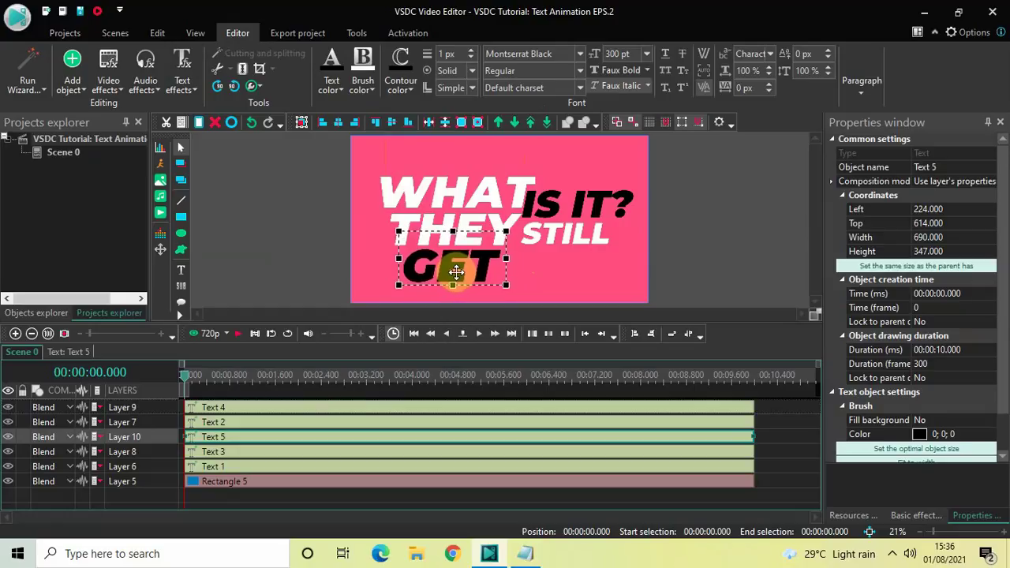
pyautogui.click(748, 263)
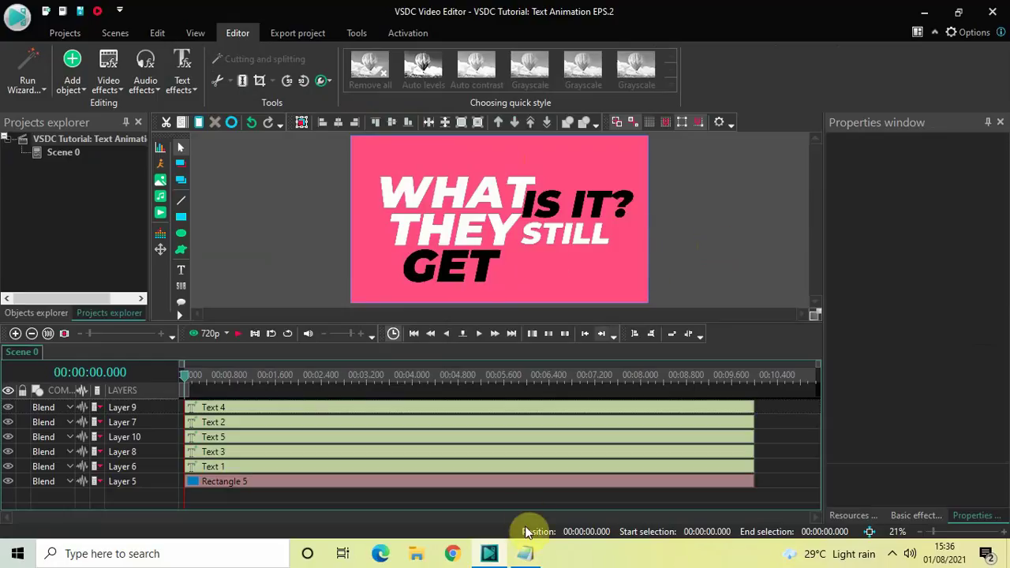
# After checking the Rough note in Notepad for the remaining words, duplicate the "STILL" text and move the copy straight down to about top 671.
pyautogui.click(526, 554)
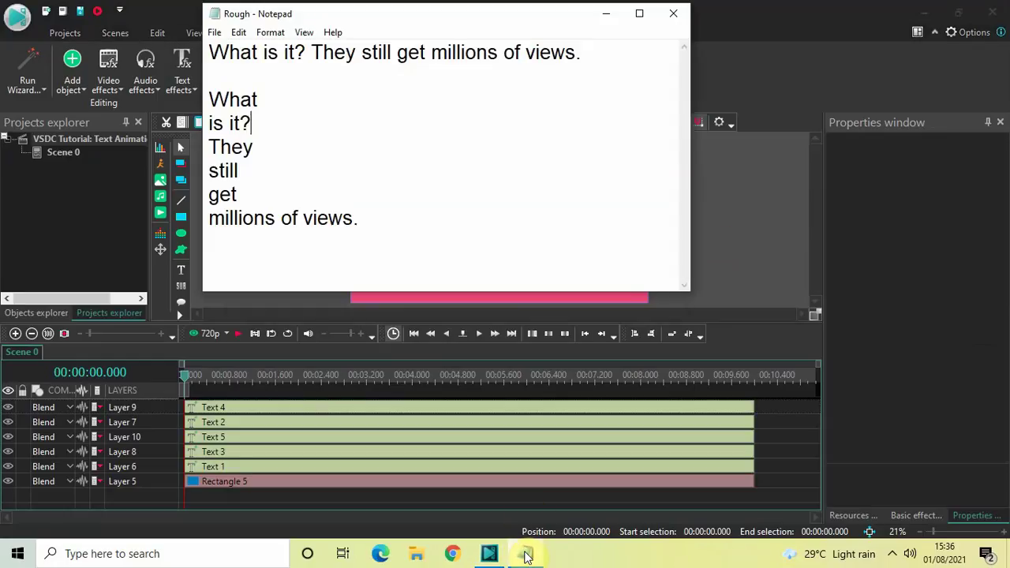
pyautogui.click(525, 554)
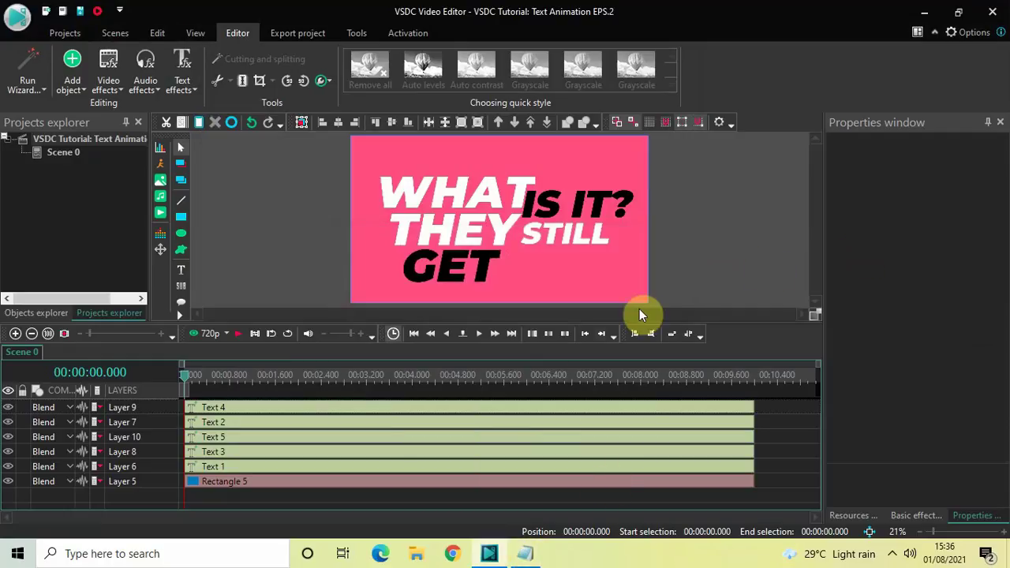
pyautogui.click(525, 412)
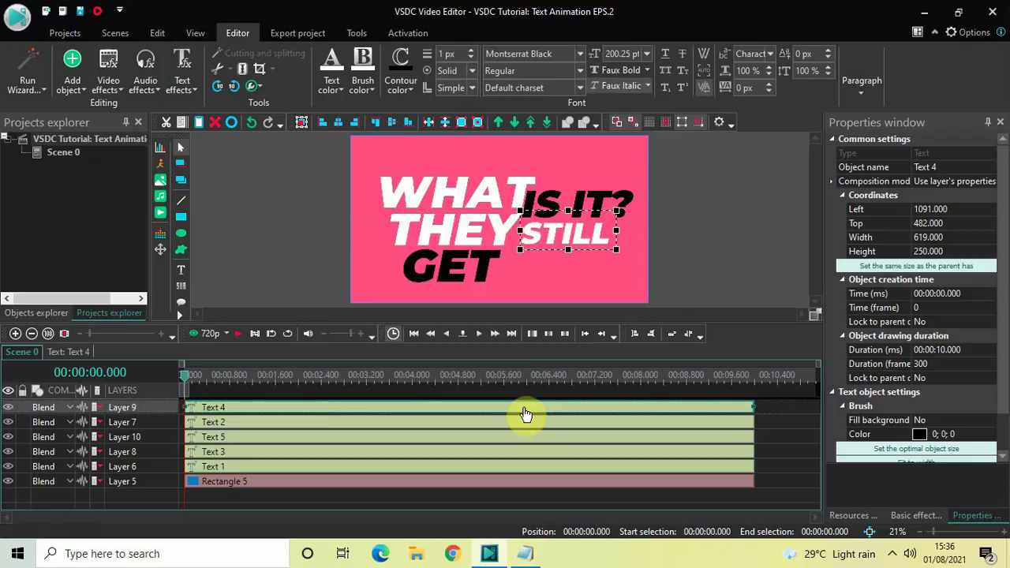
pyautogui.hotkey('ctrl', 'v')
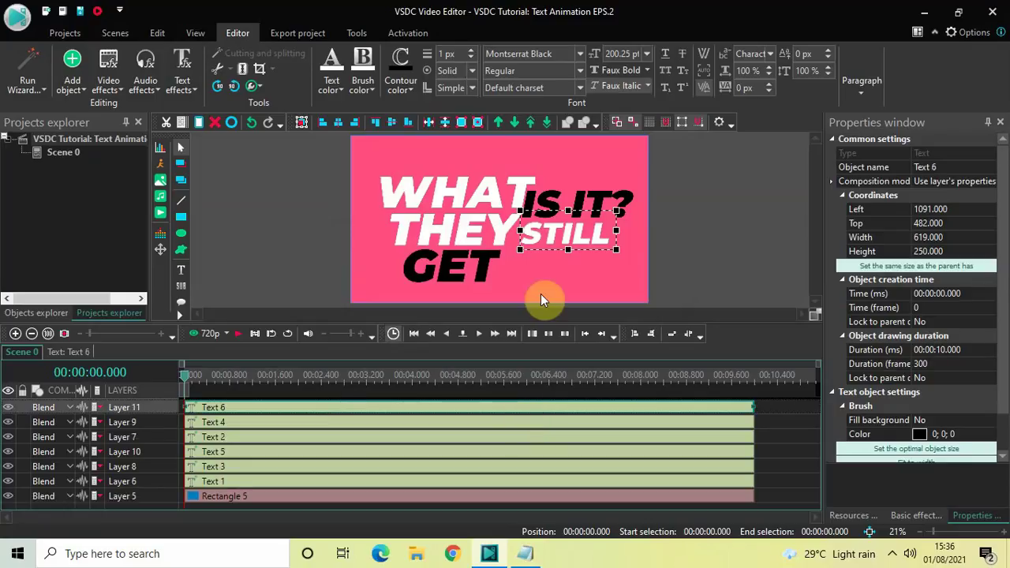
pyautogui.moveTo(565, 229); pyautogui.dragTo(565, 254)
# Replace the wording of the lower "STILL" copy with "MILLIONS OF VIEWS".
pyautogui.doubleClick(609, 263)
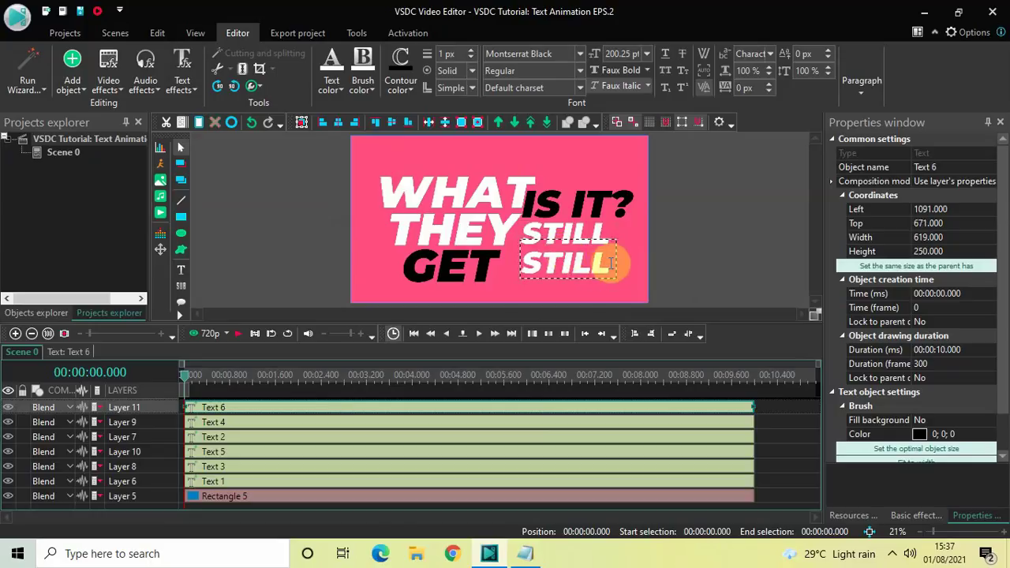
pyautogui.press('BackSpace')
pyautogui.press('BackSpace')
pyautogui.press('BackSpace')
pyautogui.press('BackSpace')
pyautogui.press('BackSpace')
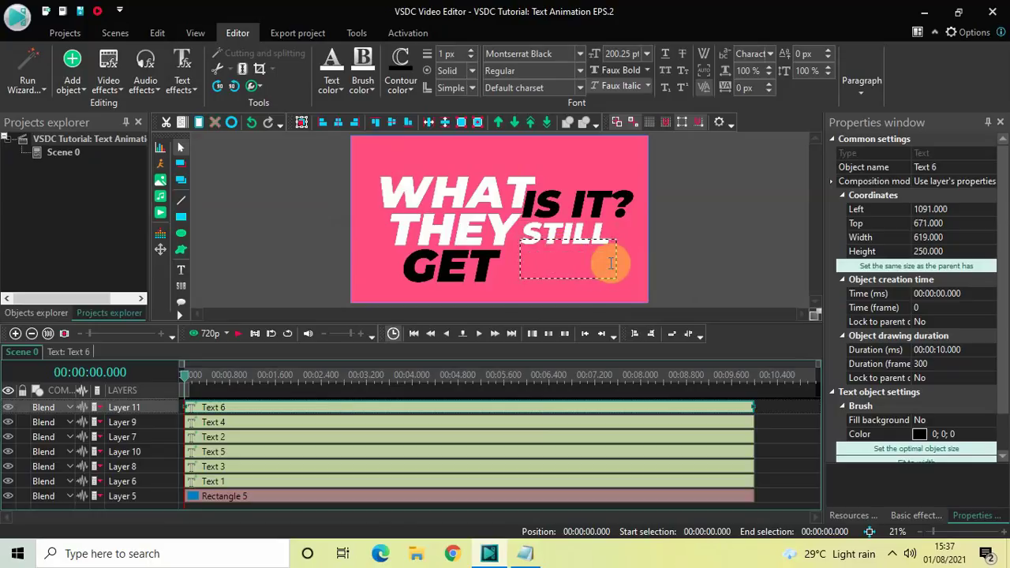
pyautogui.write('MILLI')
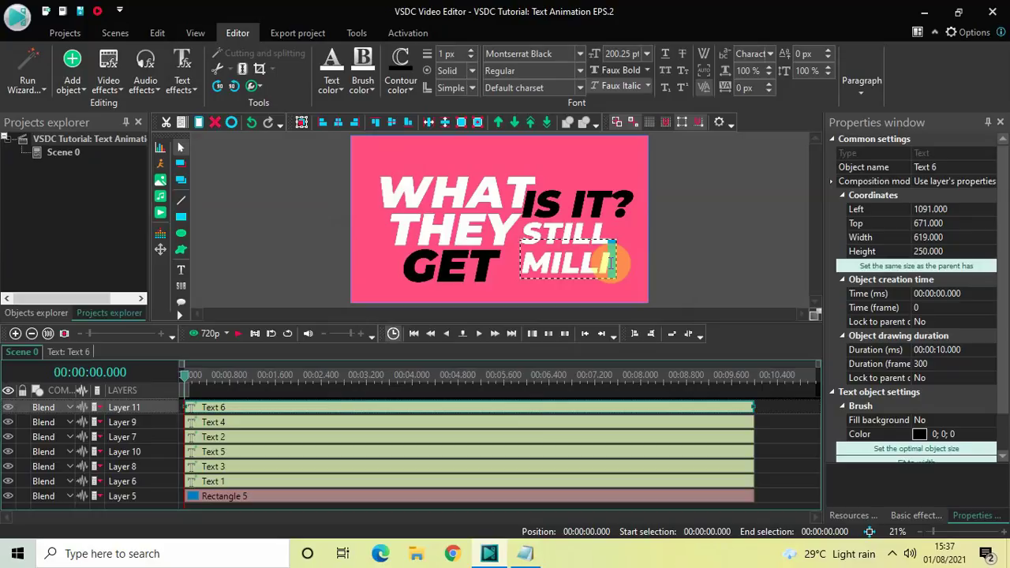
# Select all of the "MILLIONS OF VIEWS" wording and set its font size to 100.
pyautogui.hotkey('shift', 'Left')
pyautogui.hotkey('shift', 'Left')
pyautogui.hotkey('shift', 'Left')
pyautogui.hotkey('shift', 'Left')
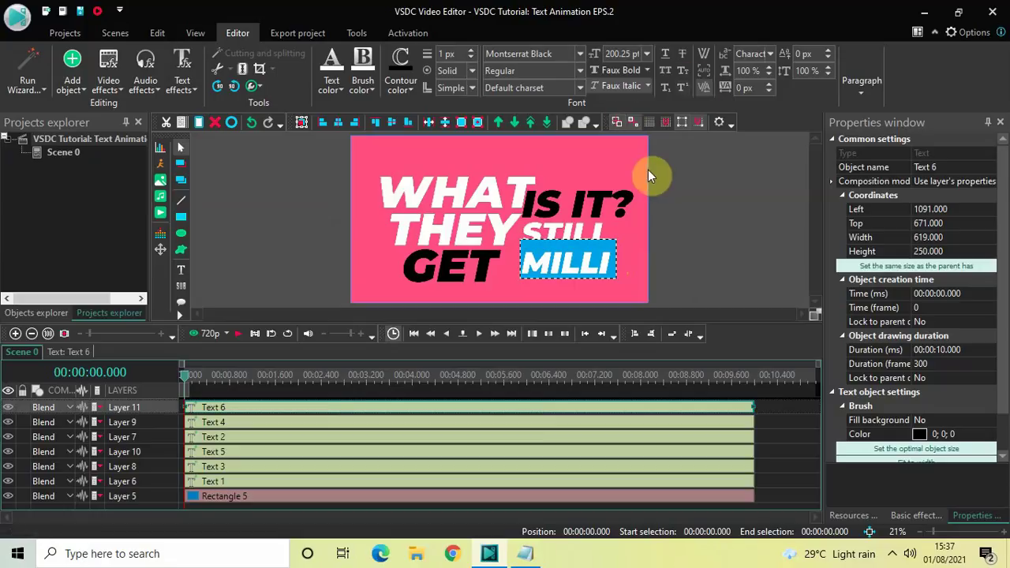
pyautogui.click(624, 53)
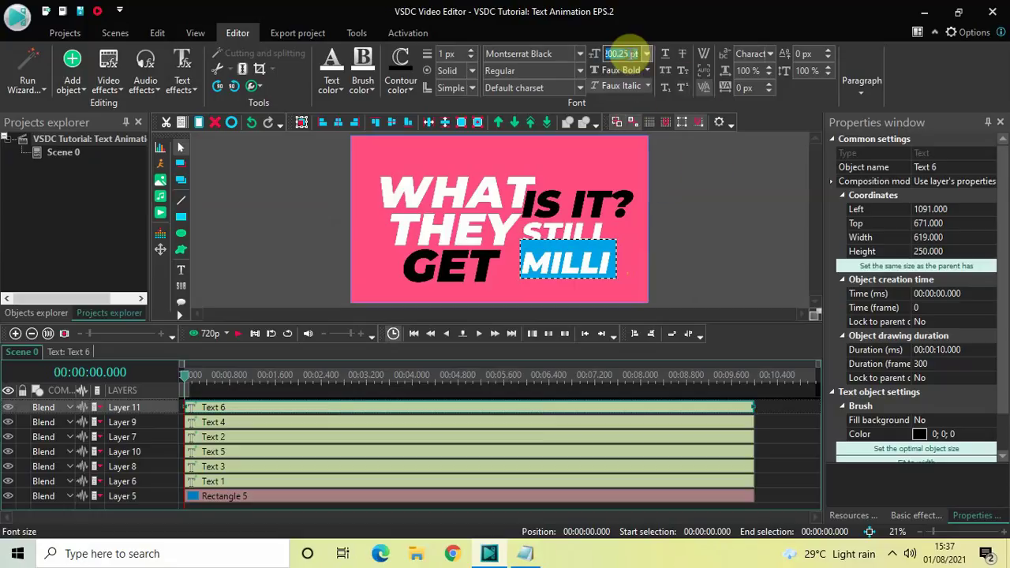
pyautogui.press('BackSpace')
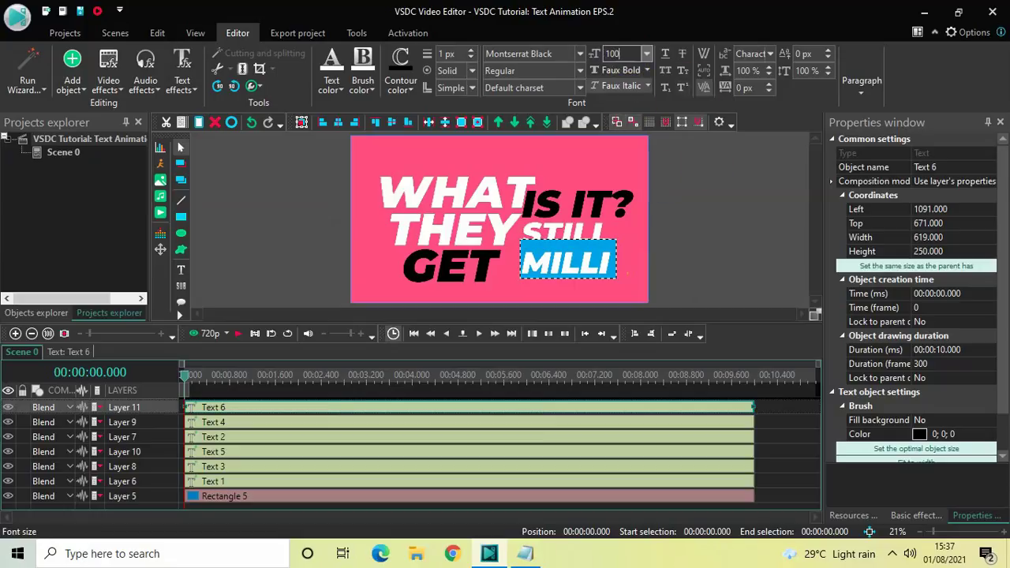
pyautogui.write('100')
pyautogui.press('Return')
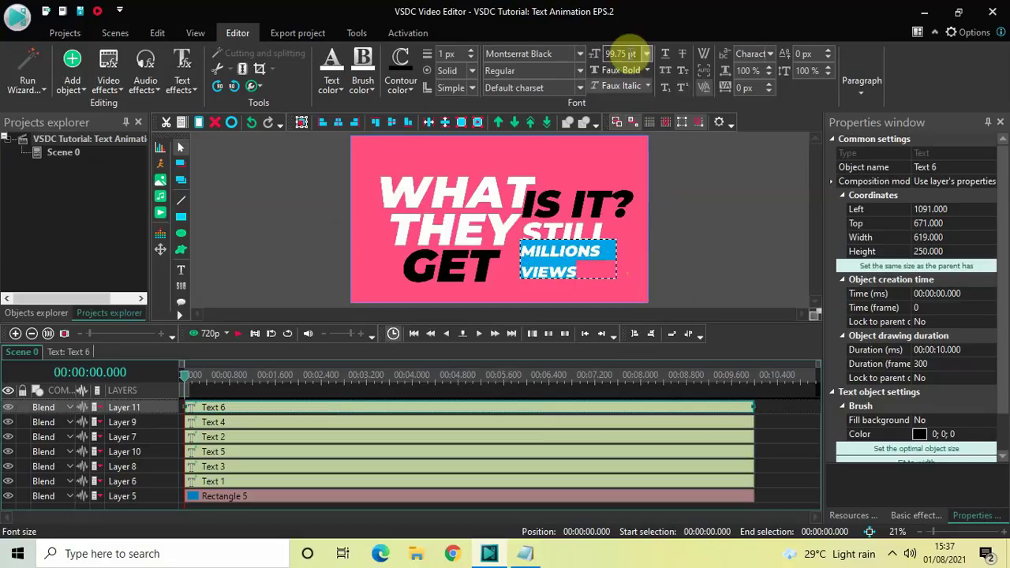
# Reposition and enlarge the "MILLIONS OF VIEWS" frame beside "GET" so the phrase fits on two lines beneath "STILL".
pyautogui.click(729, 249)
pyautogui.moveTo(564, 255); pyautogui.dragTo(618, 268)
pyautogui.moveTo(562, 286); pyautogui.dragTo(562, 288)
pyautogui.click(742, 252)
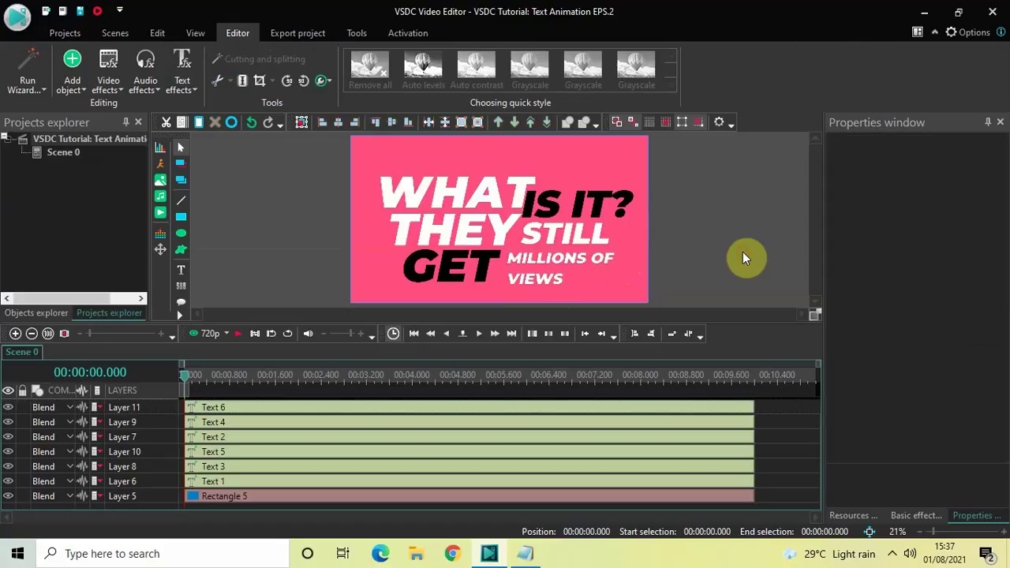
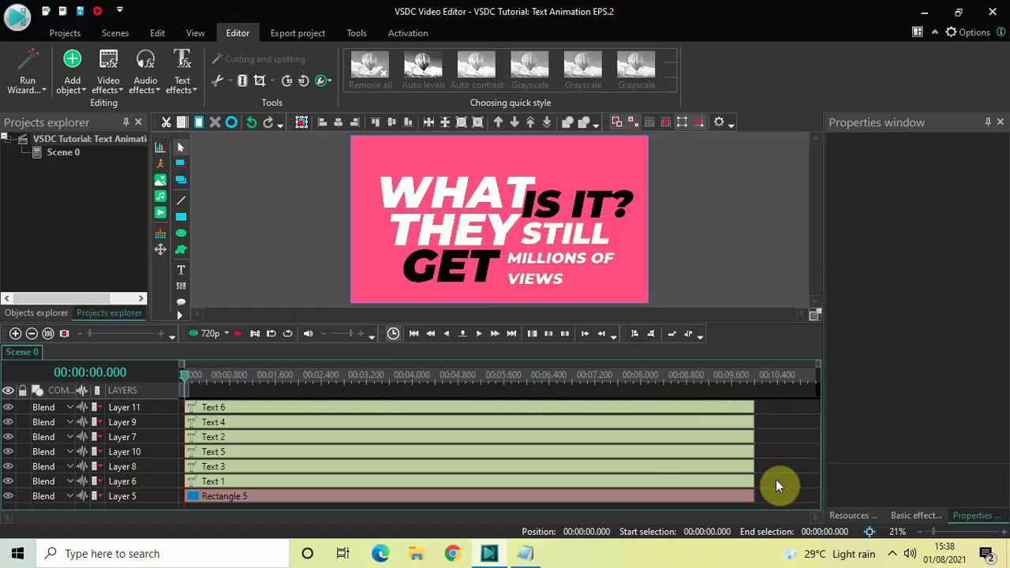
# Select all six text objects, leaving out the background rectangle, and convert them to a single sprite.
pyautogui.moveTo(776, 481); pyautogui.dragTo(630, 384)
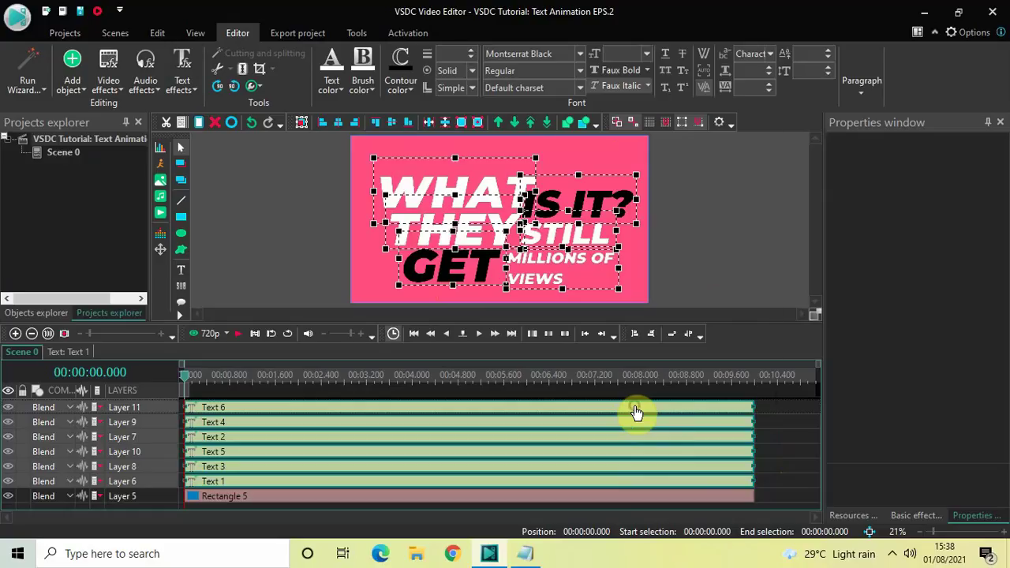
pyautogui.rightClick(637, 412)
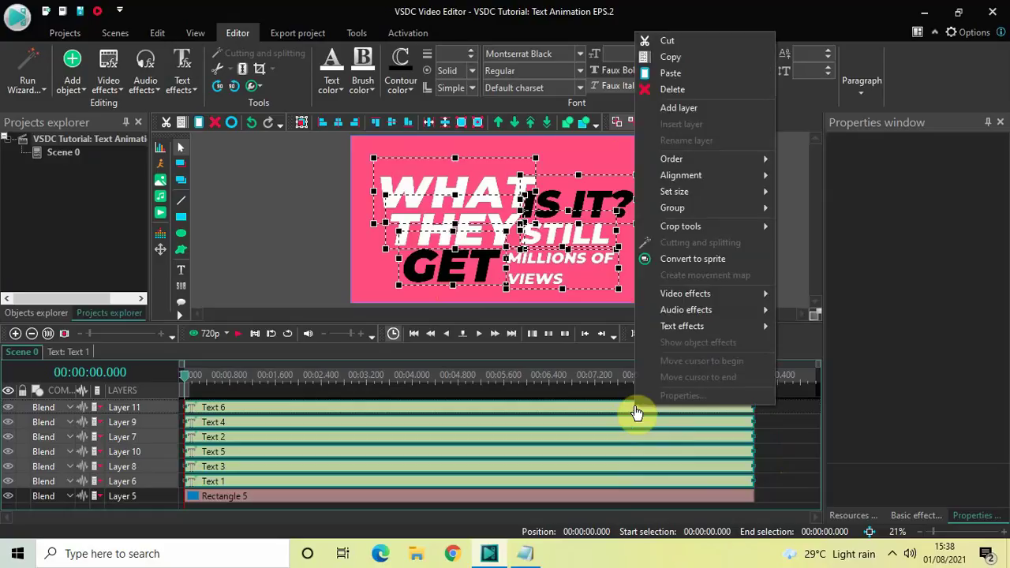
pyautogui.click(704, 259)
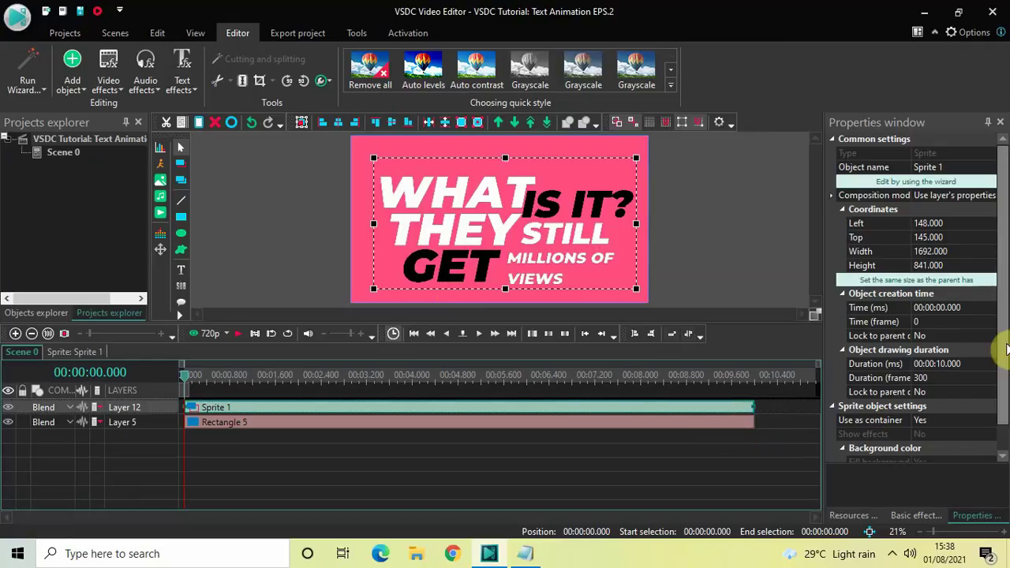
# Set the sprite's Use as container to No, Show effects to Yes and Fill background to No.
pyautogui.scroll(-2, 1008, 351)
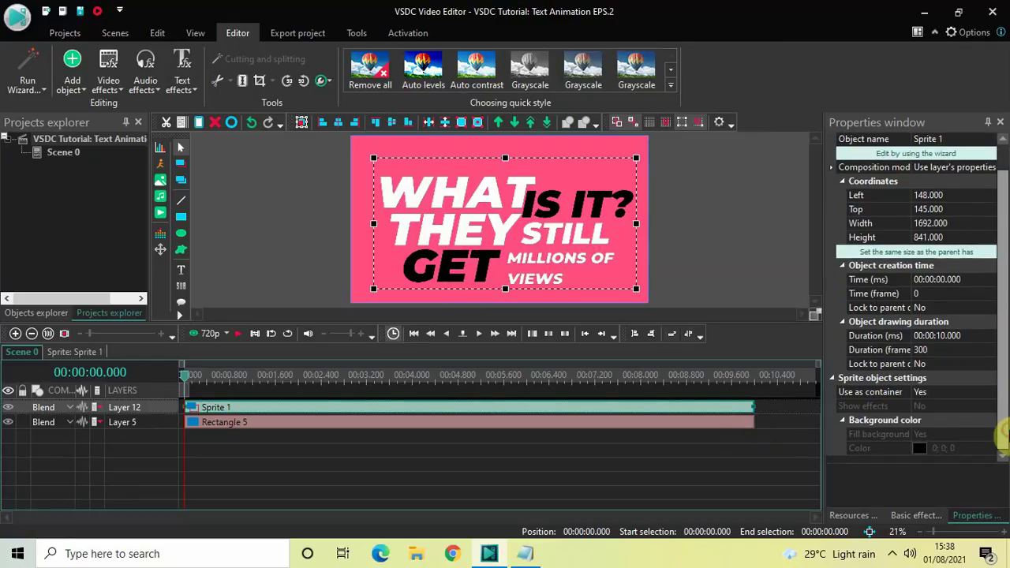
pyautogui.doubleClick(960, 392)
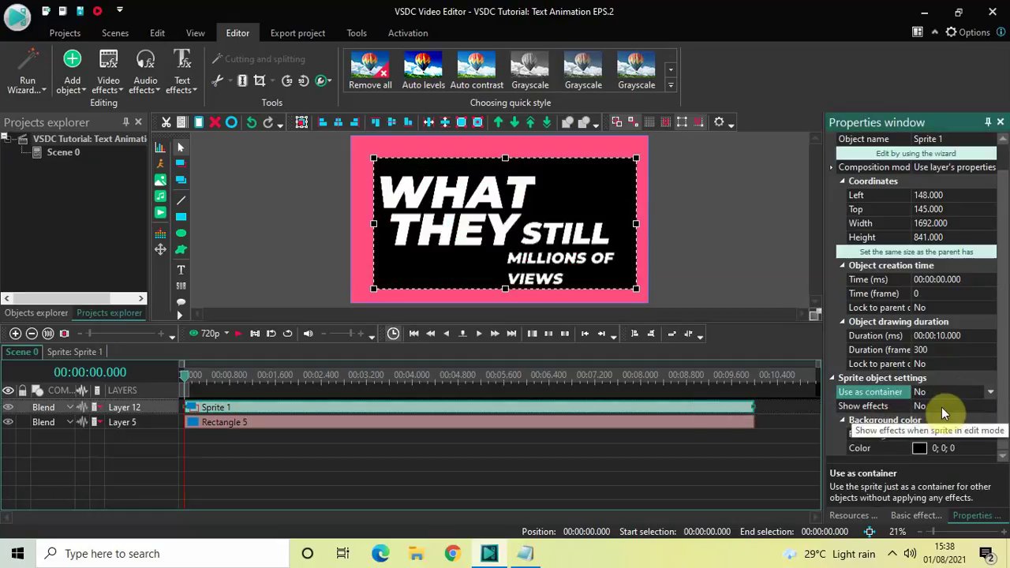
pyautogui.doubleClick(942, 408)
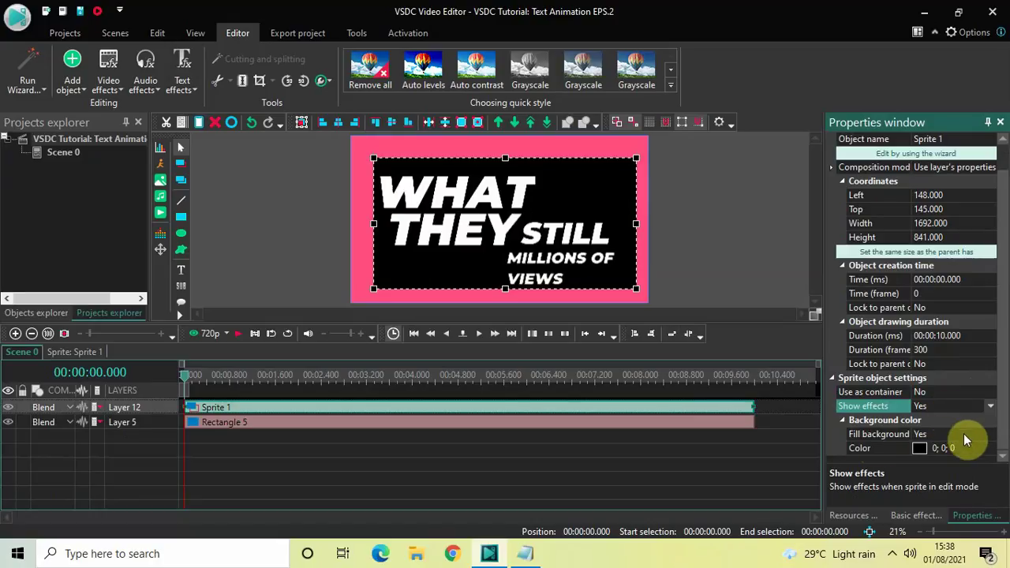
pyautogui.doubleClick(965, 435)
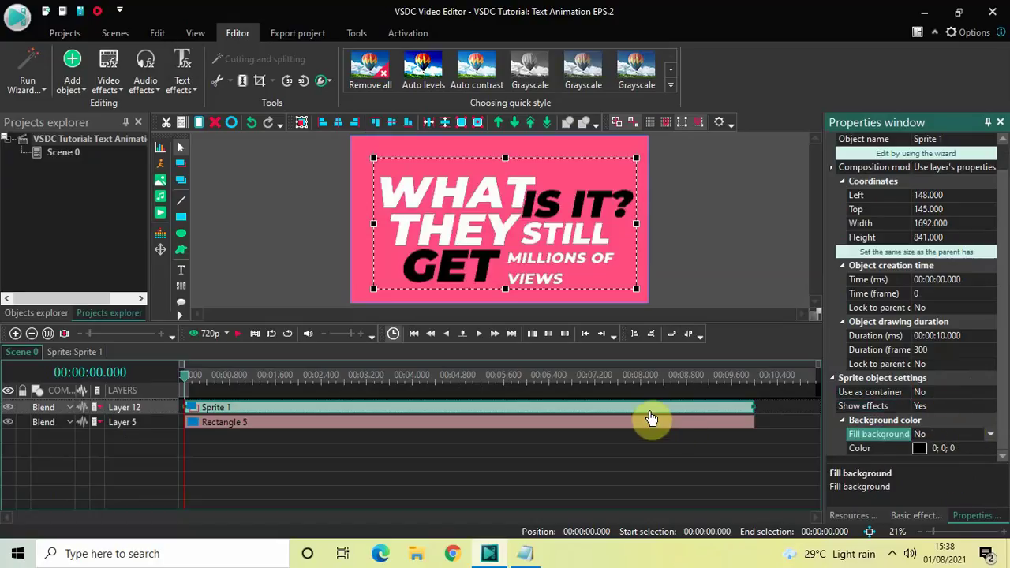
# Centre the sprite horizontally and vertically on the pink background.
pyautogui.click(457, 411)
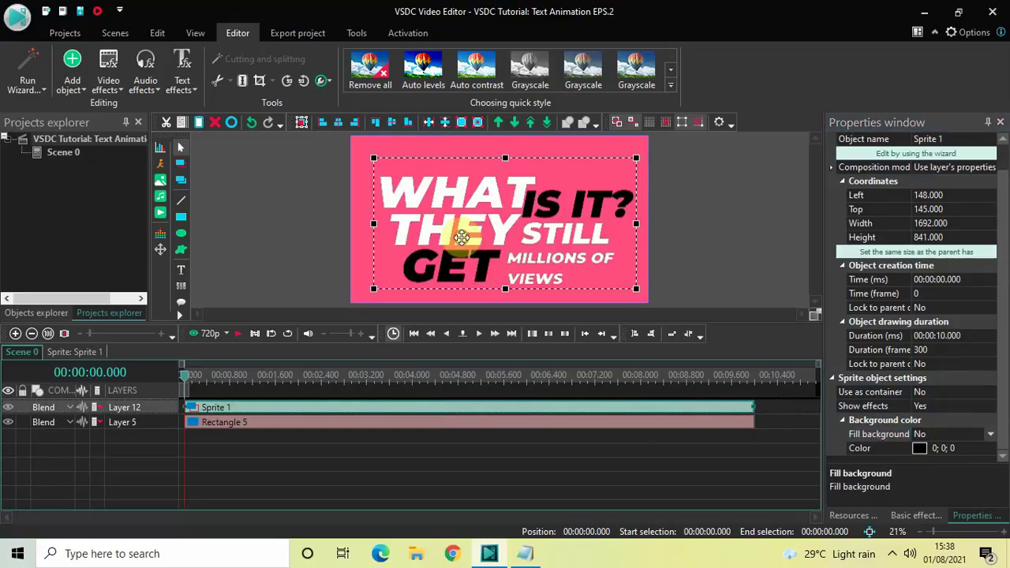
pyautogui.click(339, 124)
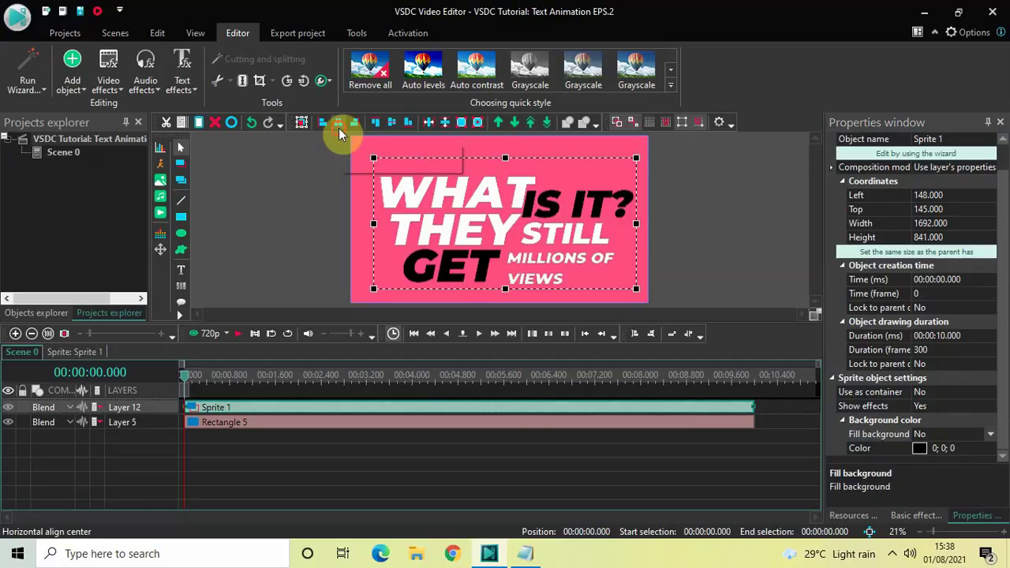
pyautogui.click(393, 127)
pyautogui.click(738, 245)
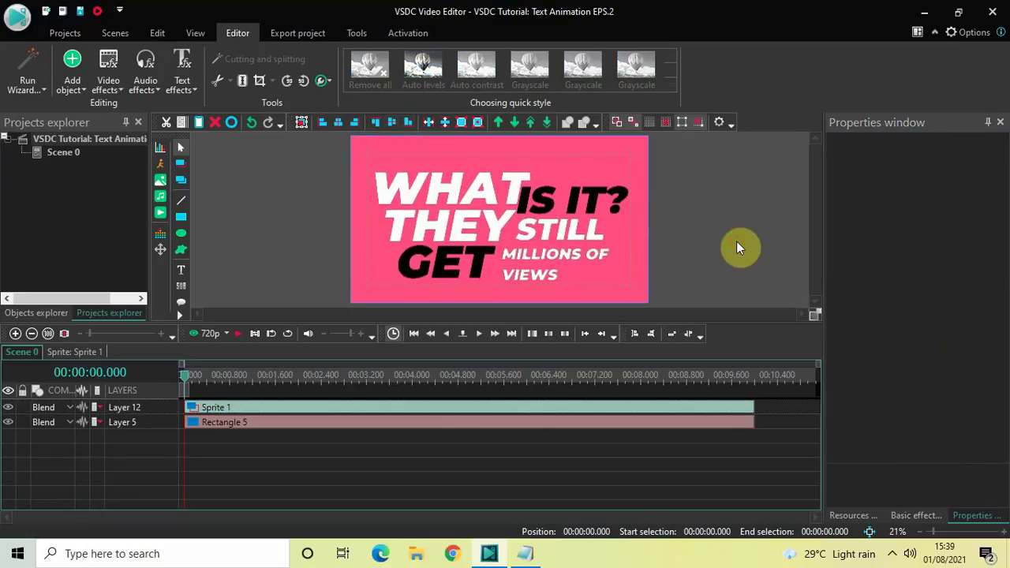
# Inside the sprite, add a Push transition to the "WHAT" text and move it to the start of the timeline at 00:00:00.000.
pyautogui.doubleClick(425, 410)
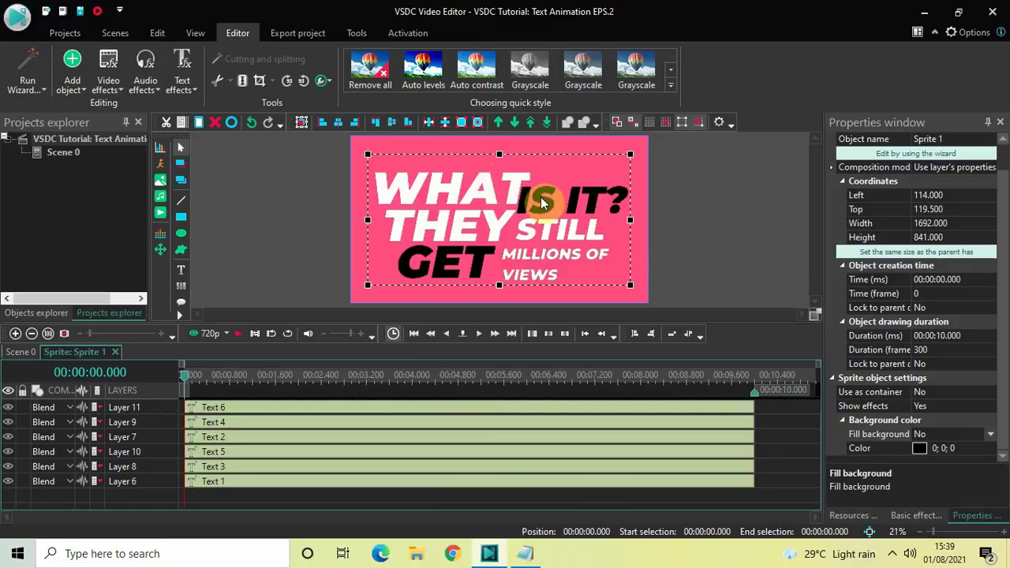
pyautogui.click(406, 485)
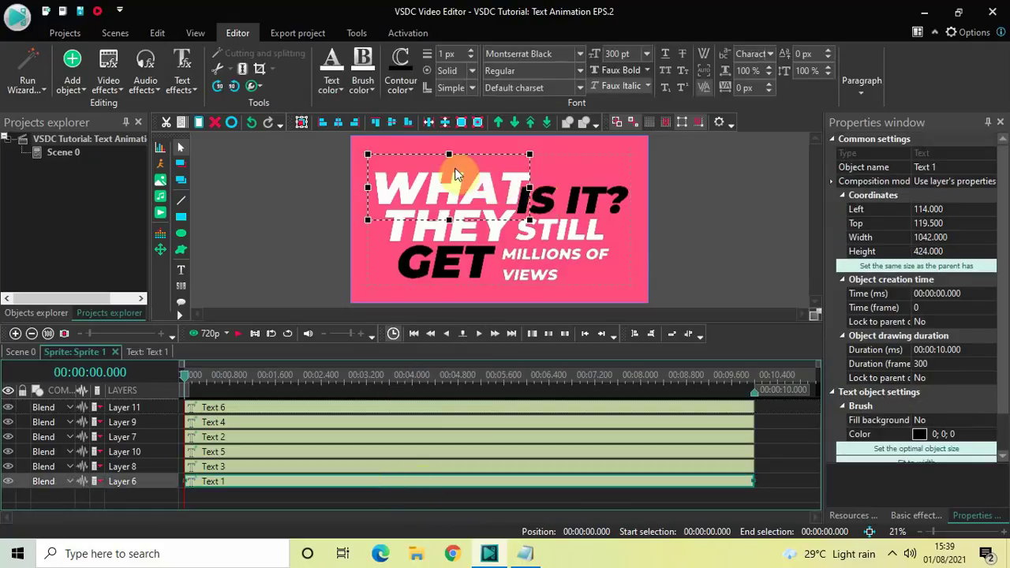
pyautogui.doubleClick(376, 485)
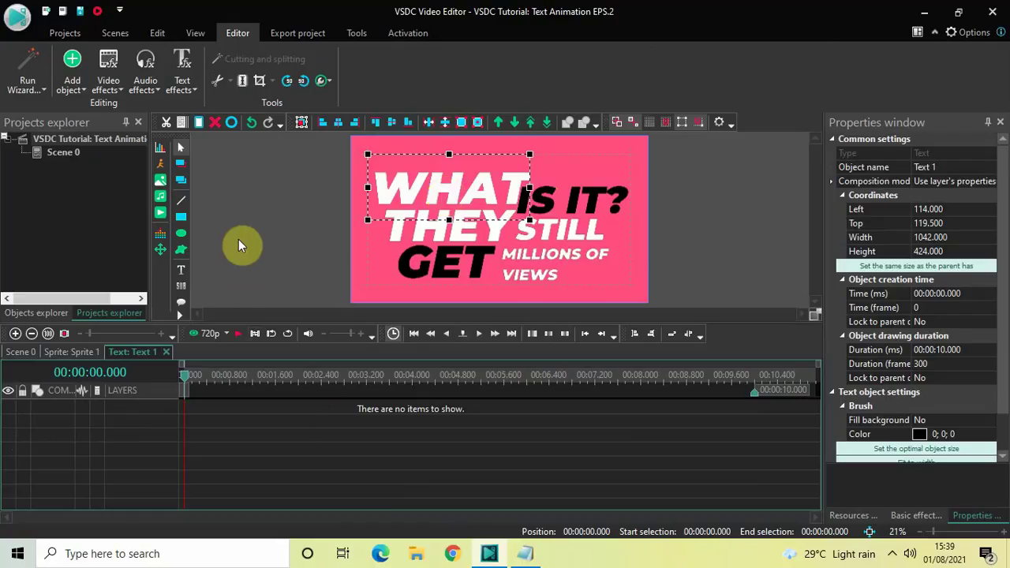
pyautogui.click(109, 85)
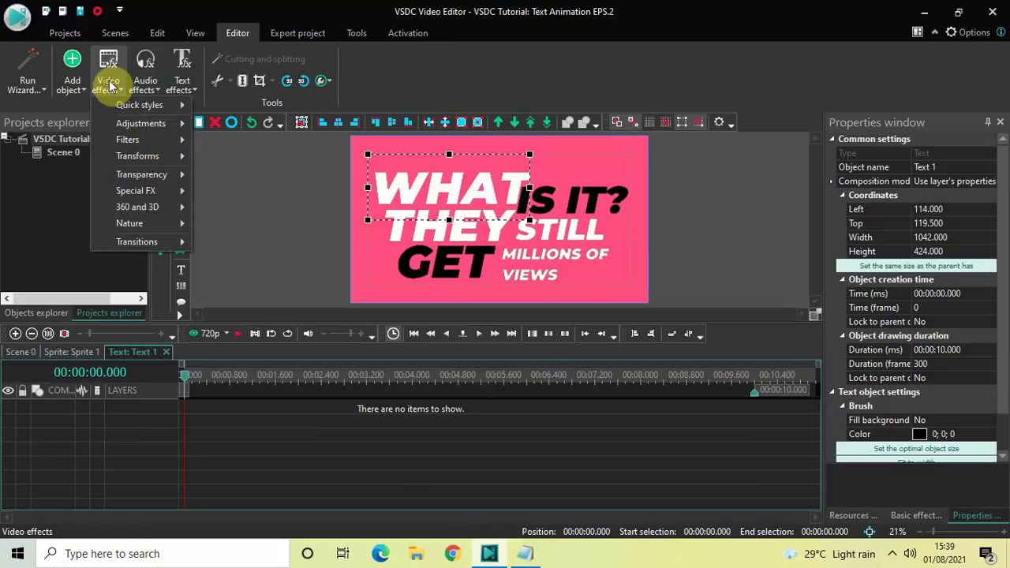
pyautogui.moveTo(165, 242)
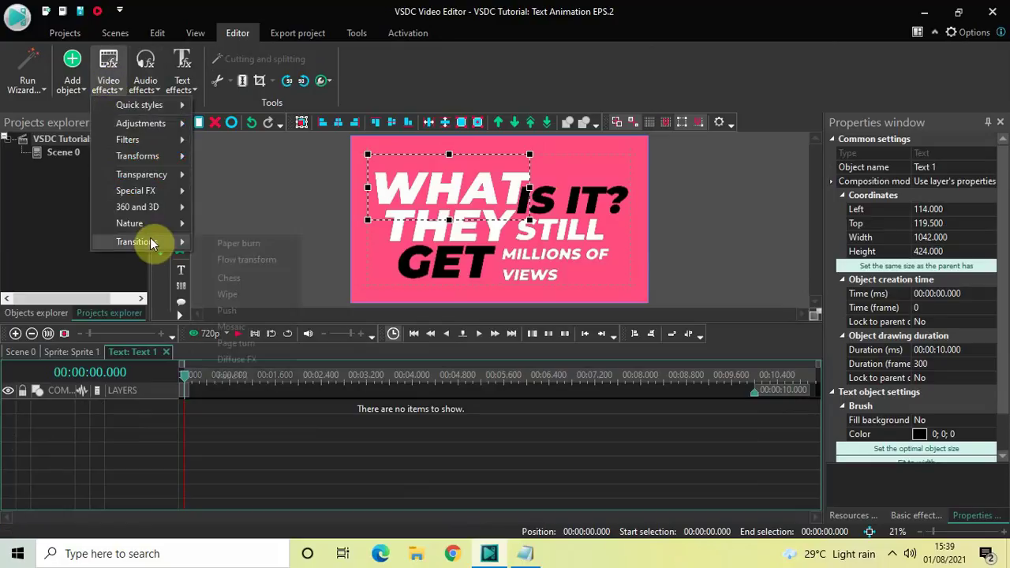
pyautogui.click(247, 311)
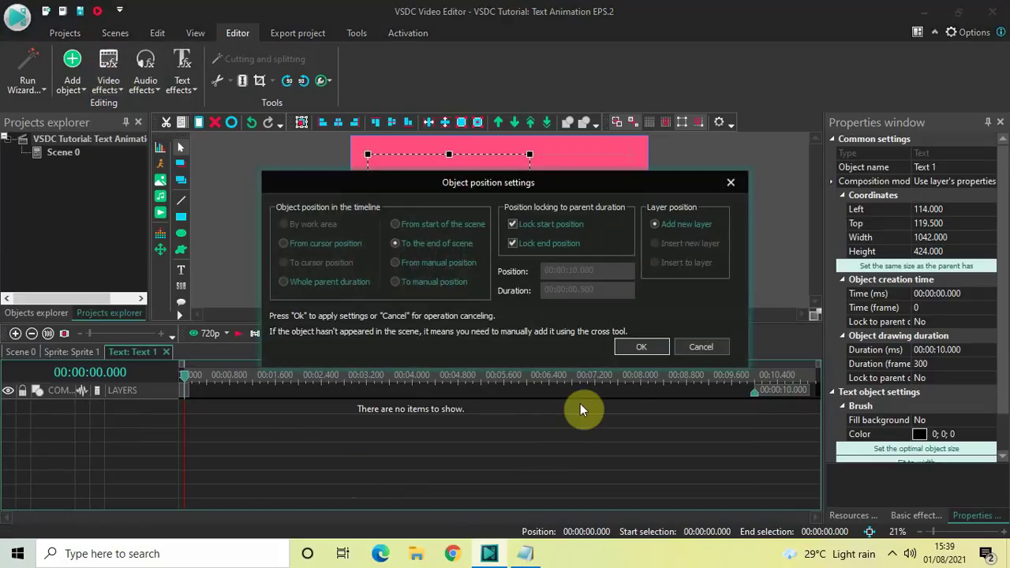
pyautogui.click(656, 345)
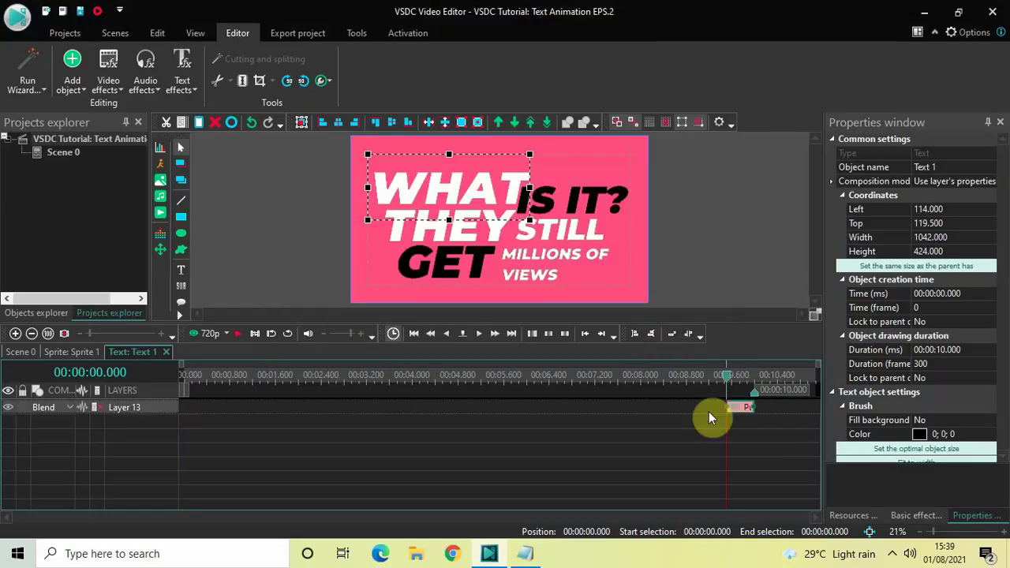
pyautogui.click(740, 409)
pyautogui.moveTo(744, 412); pyautogui.dragTo(180, 386)
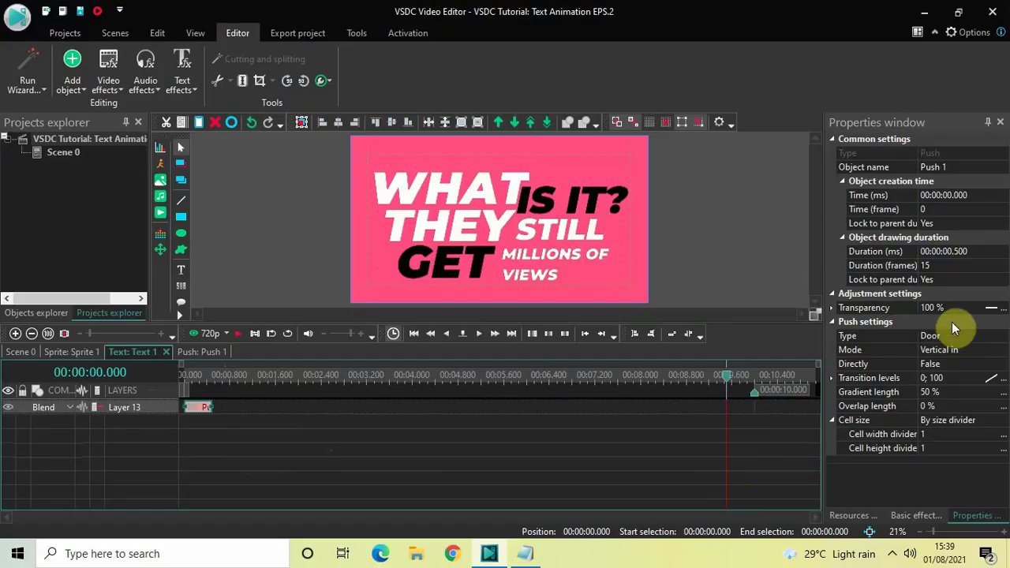
# Set the "WHAT" text's Push transition to type Side and its Directly option to True.
pyautogui.click(1002, 336)
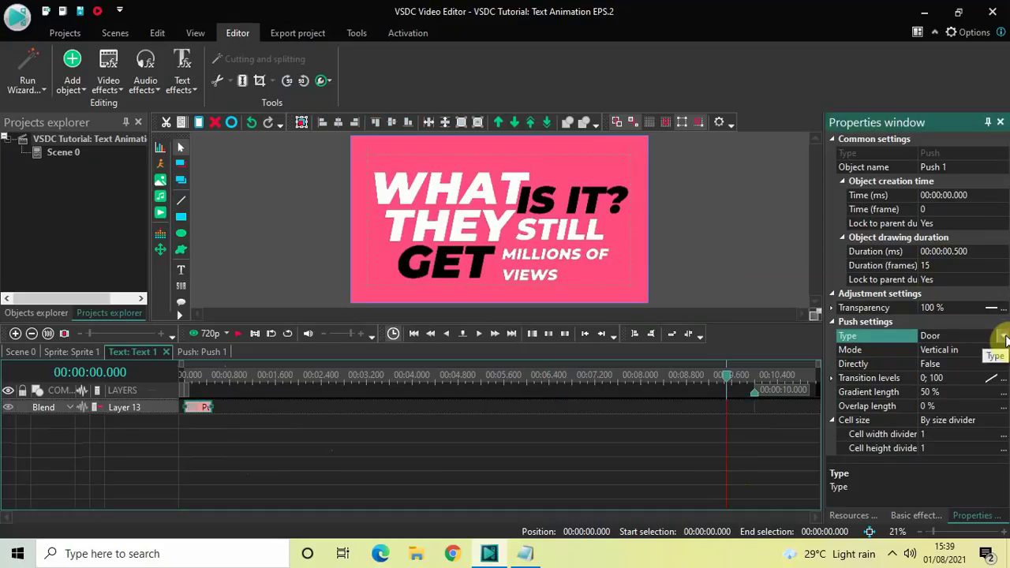
pyautogui.click(1003, 336)
pyautogui.click(963, 361)
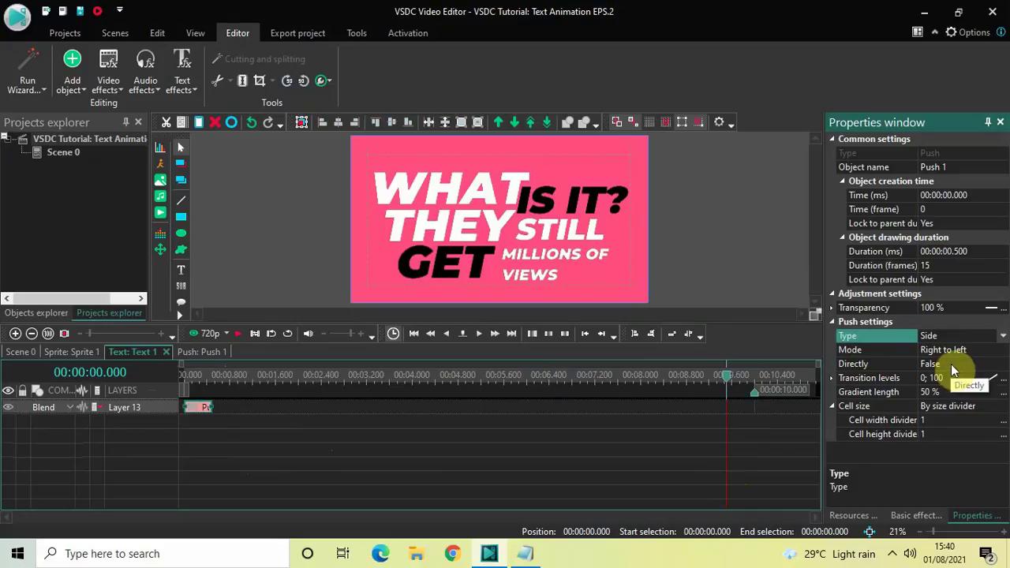
pyautogui.doubleClick(951, 364)
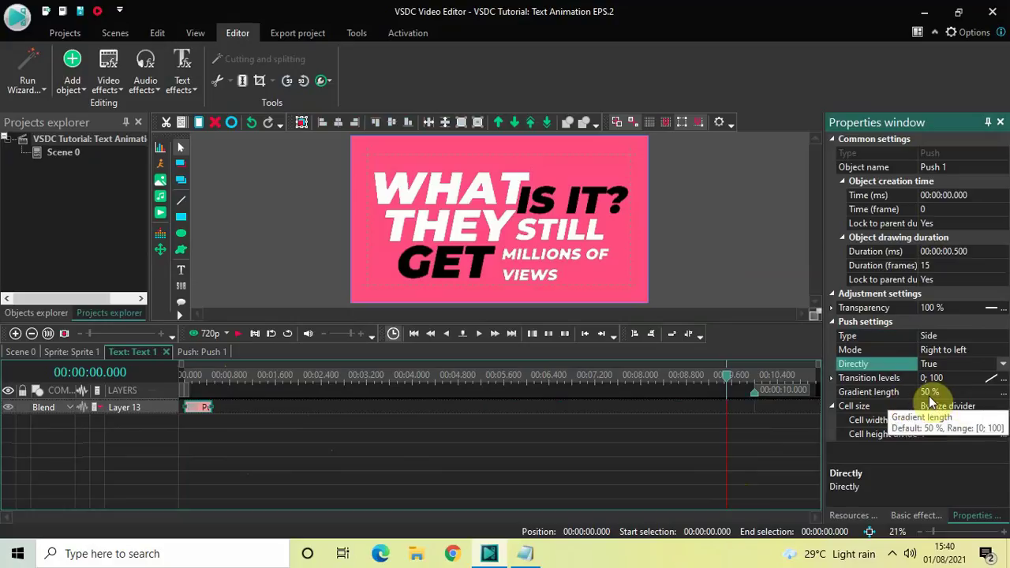
# Set the gradient length of the "WHAT" text's Push transition to 0 %.
pyautogui.click(961, 394)
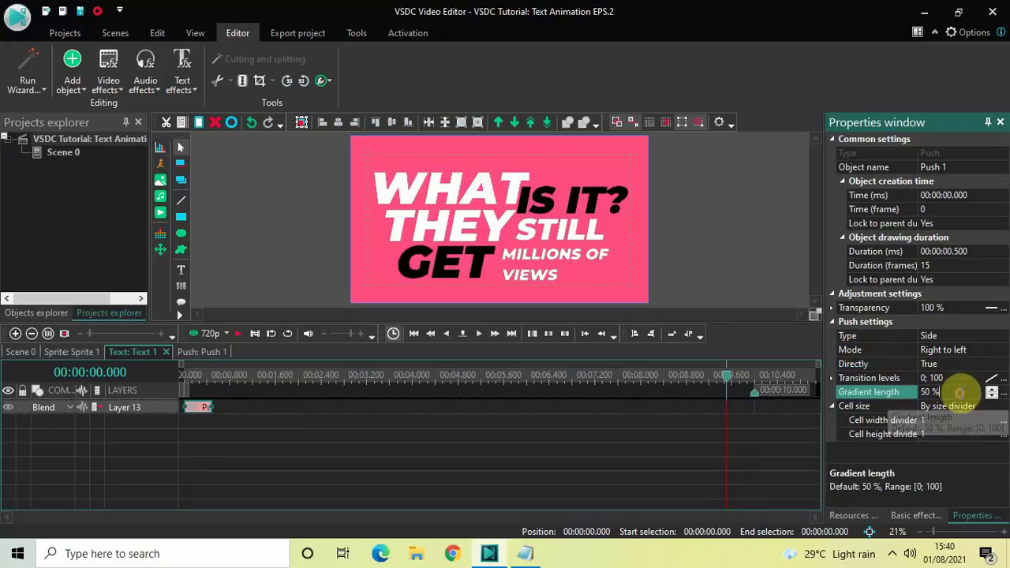
pyautogui.press('BackSpace')
pyautogui.press('BackSpace')
pyautogui.press('BackSpace')
pyautogui.press('BackSpace')
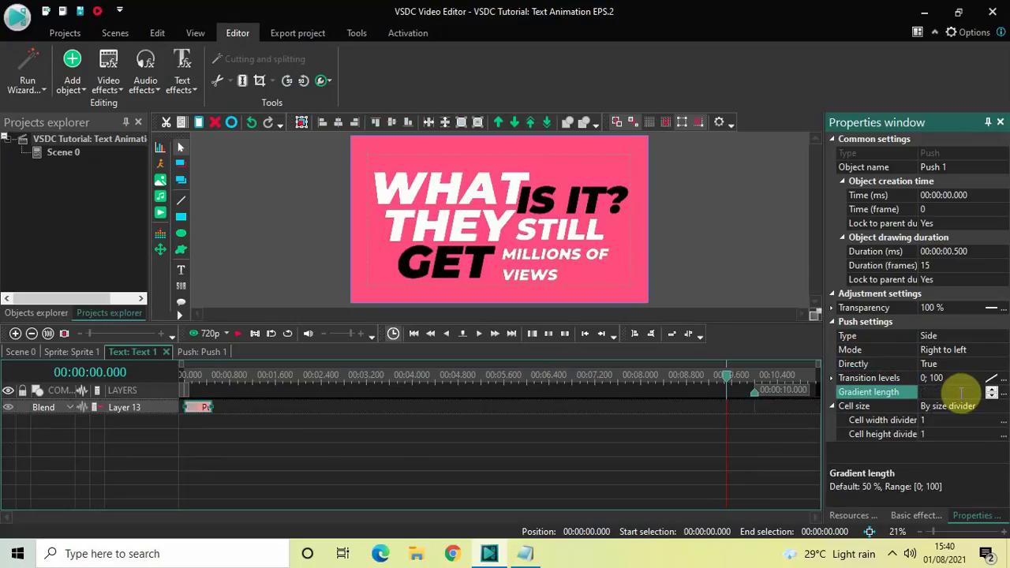
pyautogui.write('0')
pyautogui.press('Return')
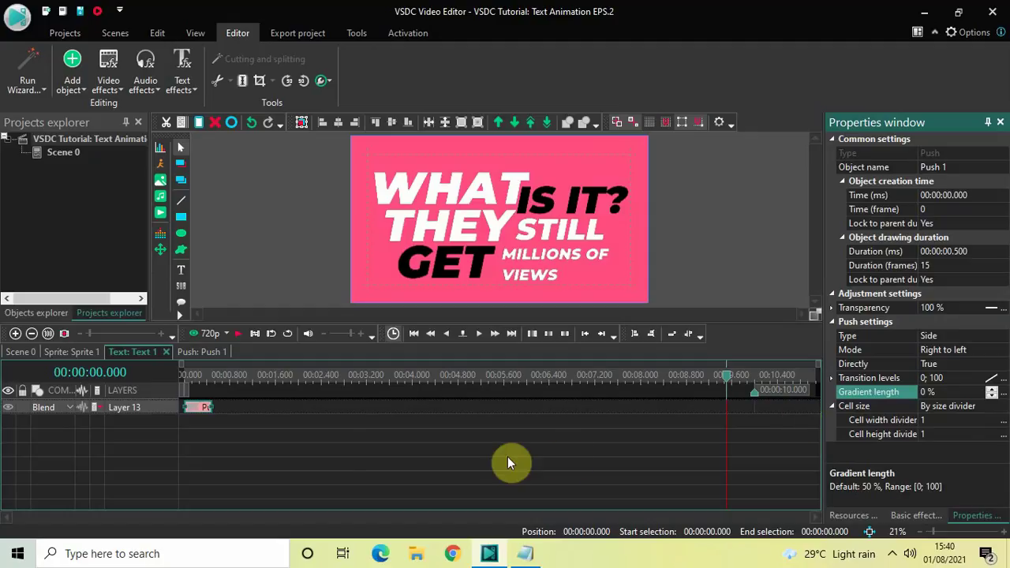
# Play the timeline from the start to preview the "WHAT" transition, and return to the sprite's contents.
pyautogui.click(184, 377)
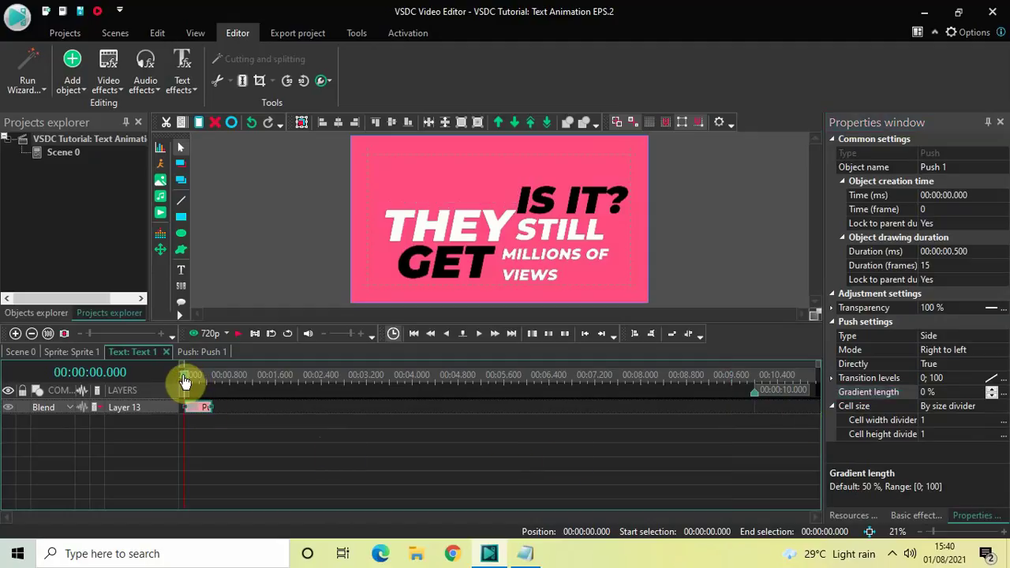
pyautogui.press('space')
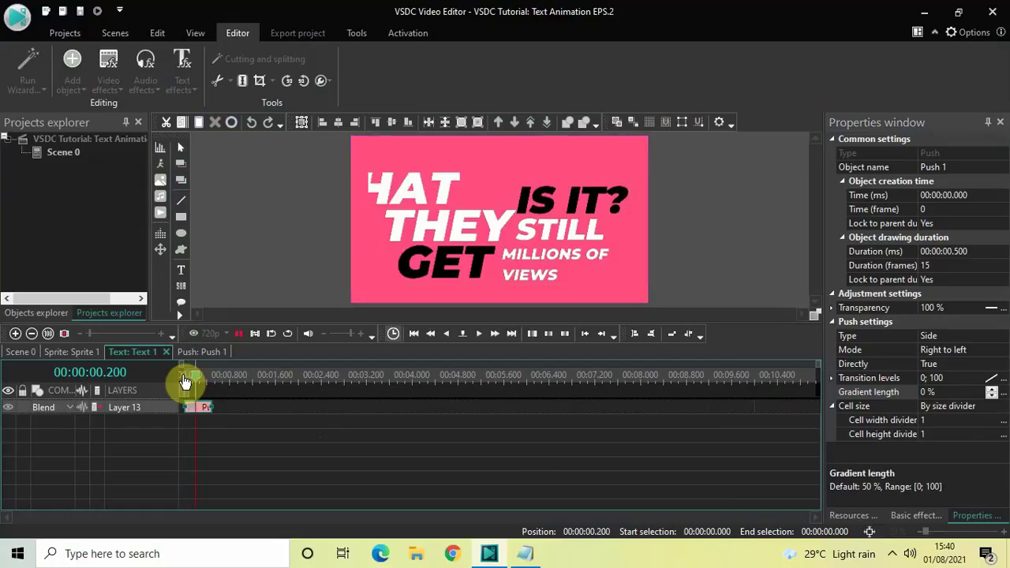
pyautogui.click(78, 352)
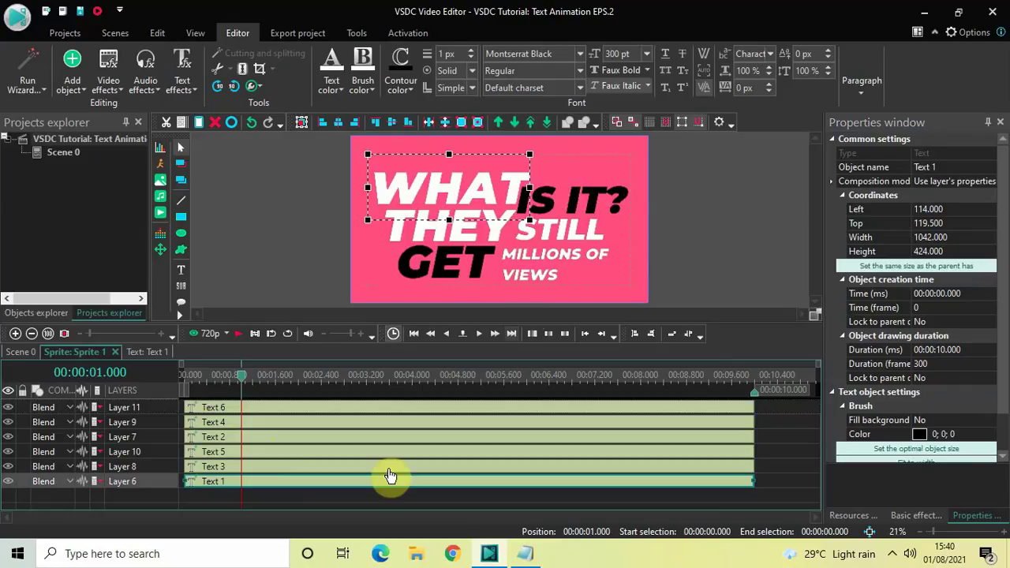
# Set the "IS IT?" text's creation time to 00:00:00.200.
pyautogui.click(365, 444)
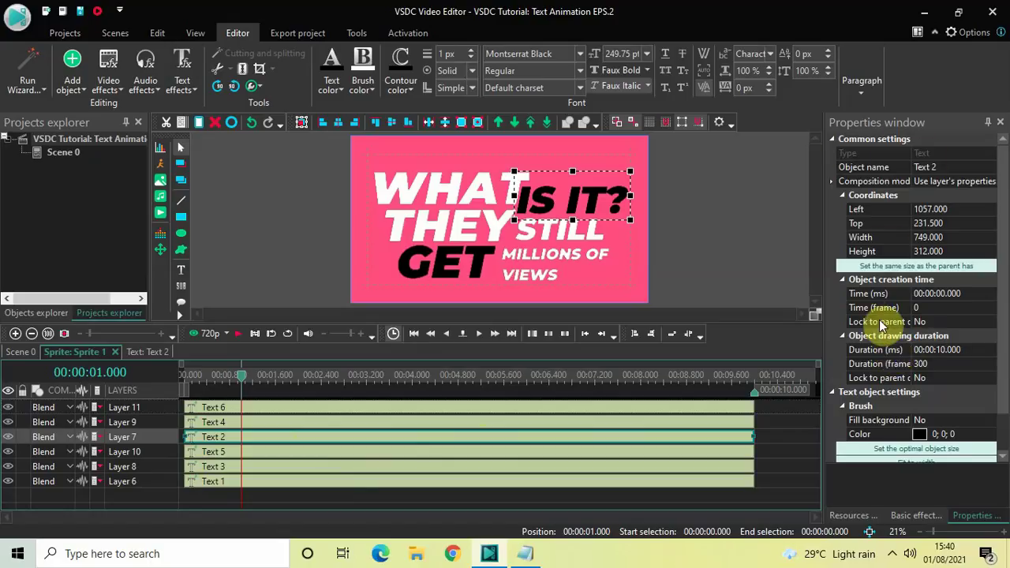
pyautogui.click(986, 293)
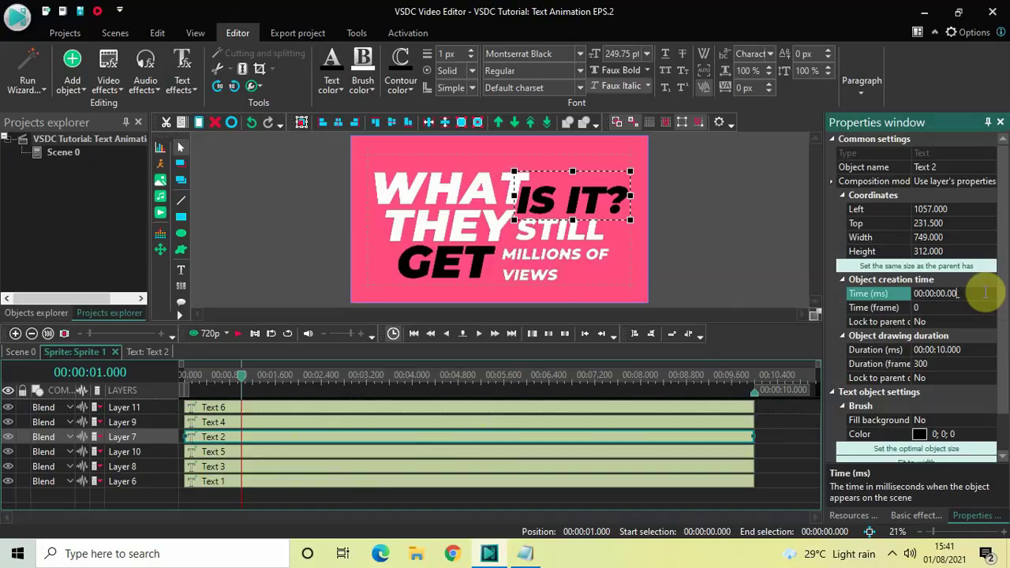
pyautogui.press('BackSpace')
pyautogui.press('BackSpace')
pyautogui.write('200')
pyautogui.press('Return')
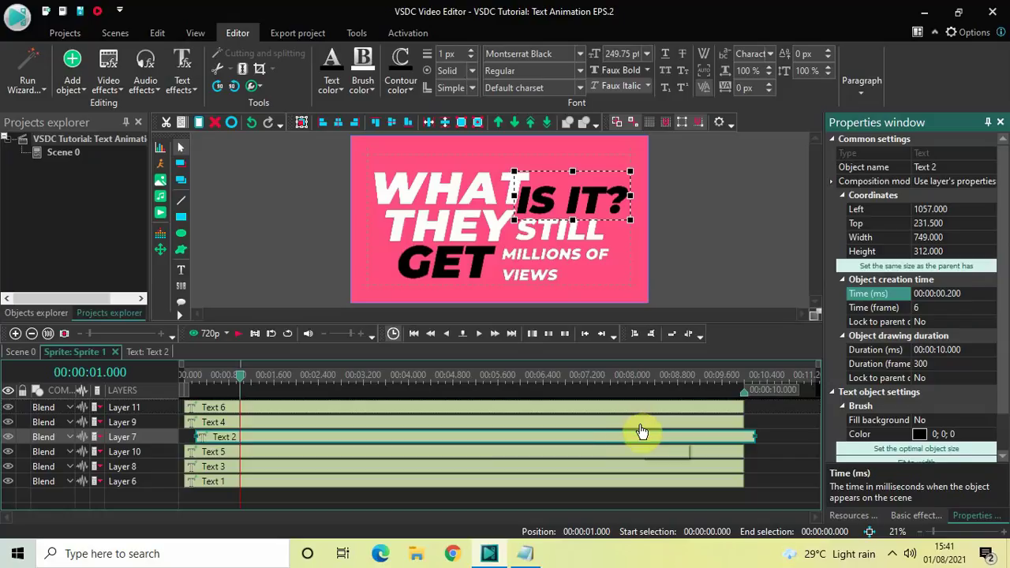
# Inside the "IS IT?" text, add a Push transition positioned to the end of the scene.
pyautogui.doubleClick(376, 441)
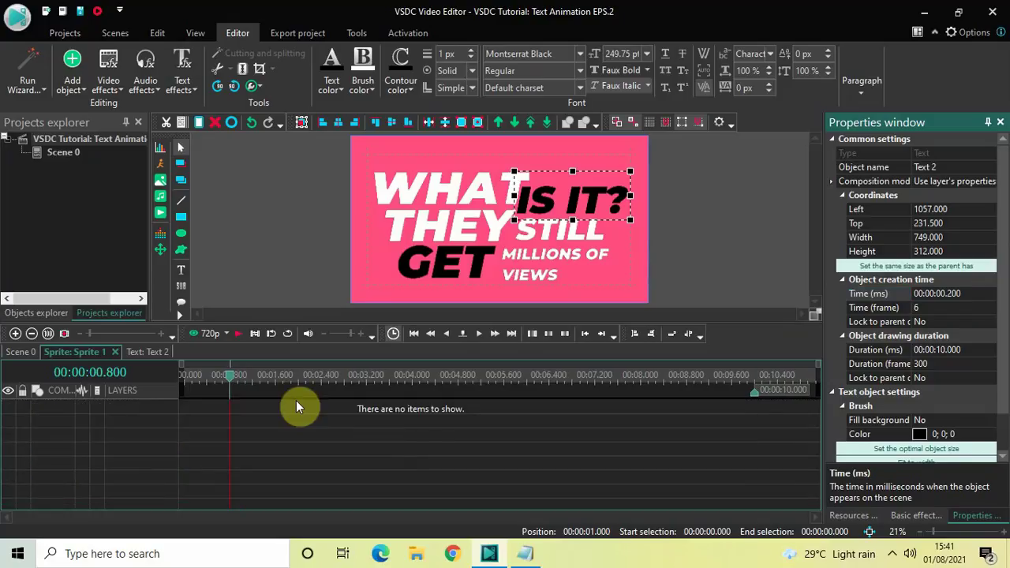
pyautogui.click(229, 380)
pyautogui.moveTo(233, 382); pyautogui.dragTo(166, 380)
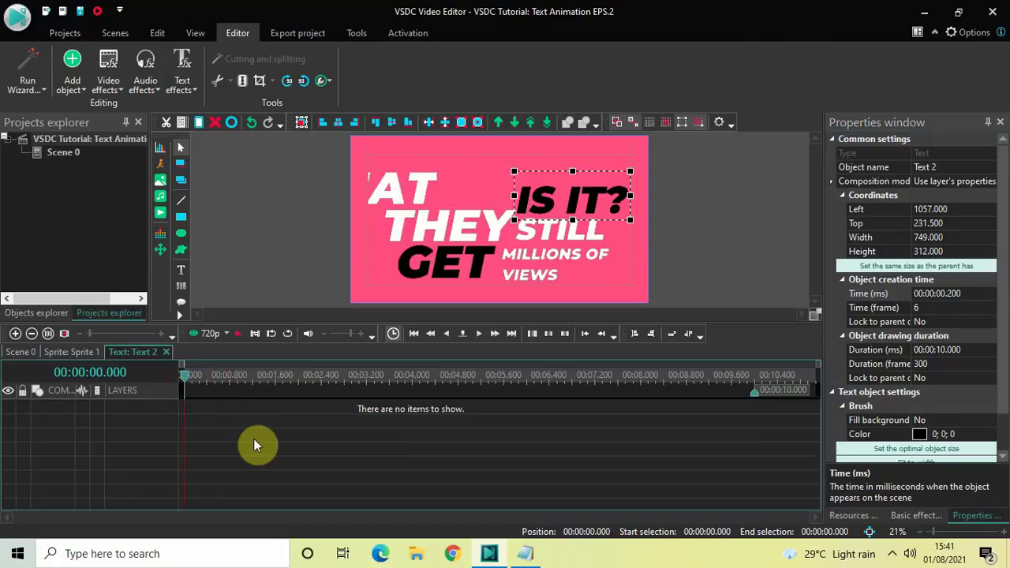
pyautogui.click(109, 79)
pyautogui.moveTo(149, 239)
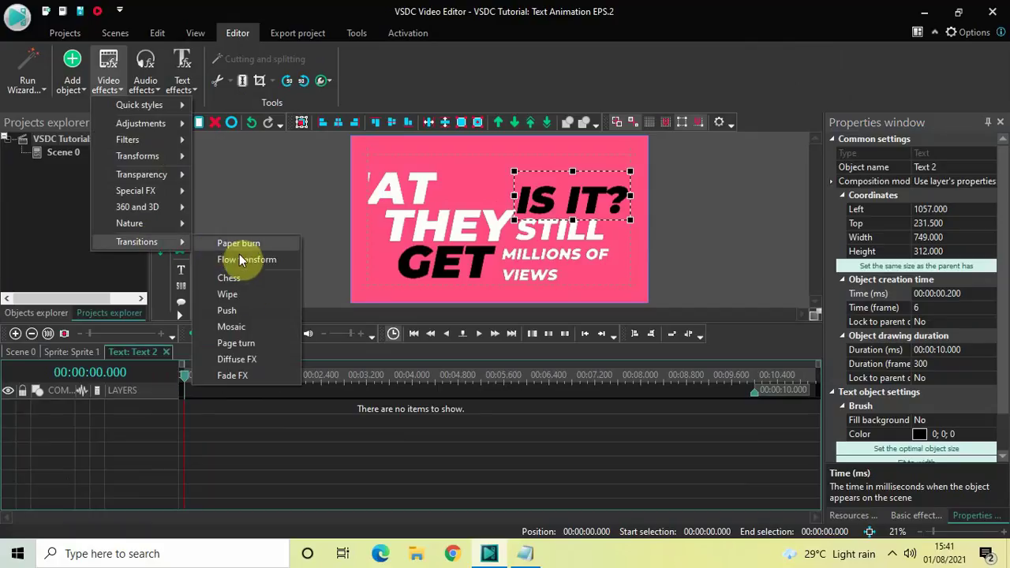
pyautogui.click(242, 310)
pyautogui.hotkey('ctrl', 'v')
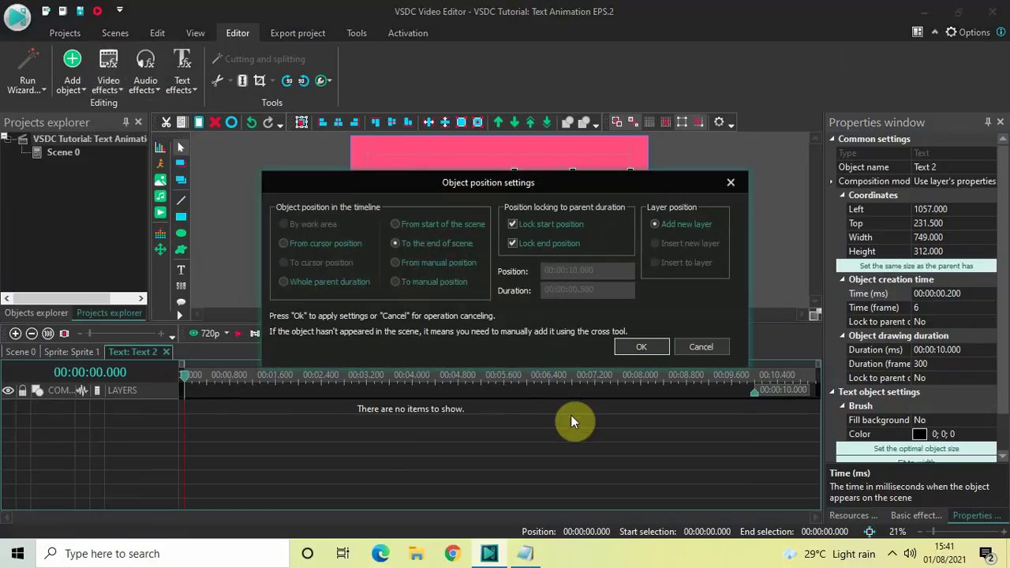
pyautogui.click(646, 347)
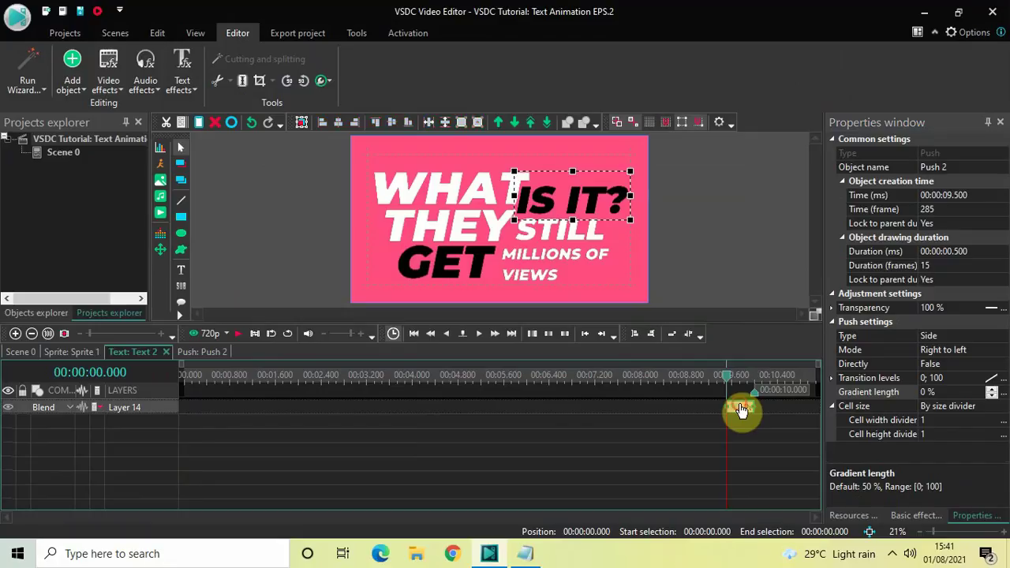
# Move the "IS IT?" Push transition to the start of the timeline at 00:00:00.000 and toggle its Directly option.
pyautogui.moveTo(742, 412); pyautogui.dragTo(562, 409)
pyautogui.moveTo(514, 386); pyautogui.dragTo(85, 357)
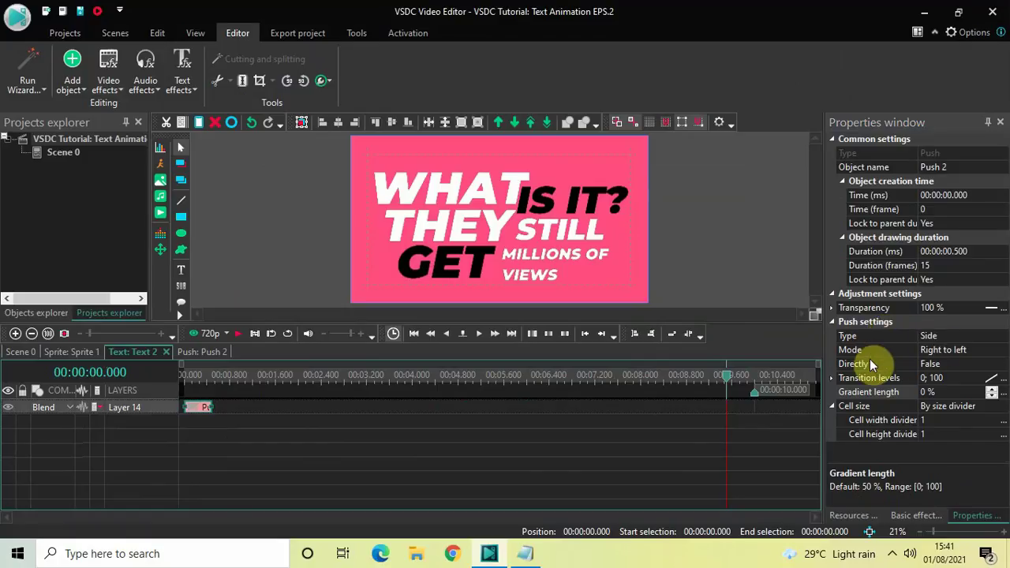
pyautogui.doubleClick(956, 363)
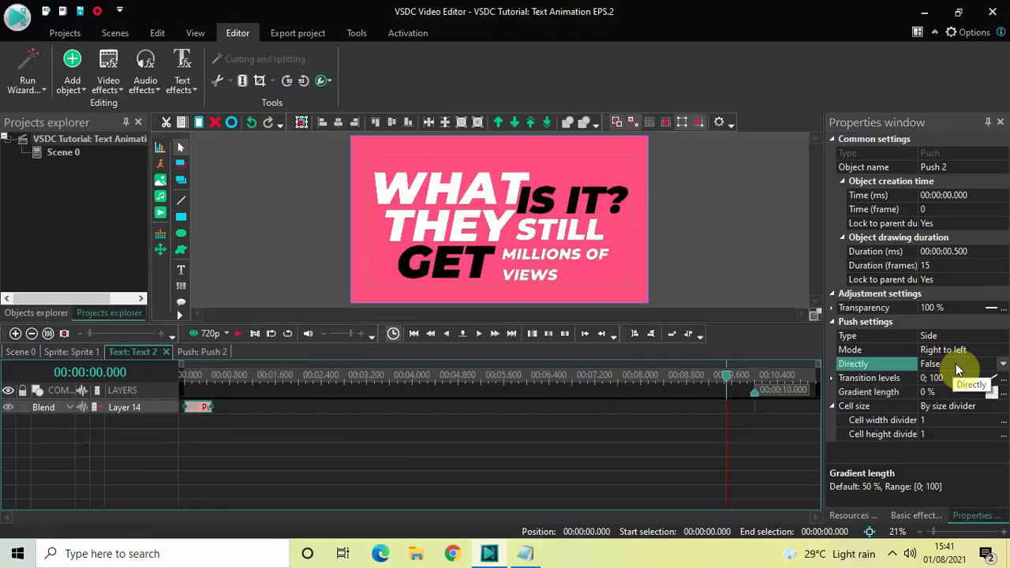
# Return to the sprite's contents and play from the start to preview the "WHAT" and "IS IT?" transitions together.
pyautogui.click(77, 353)
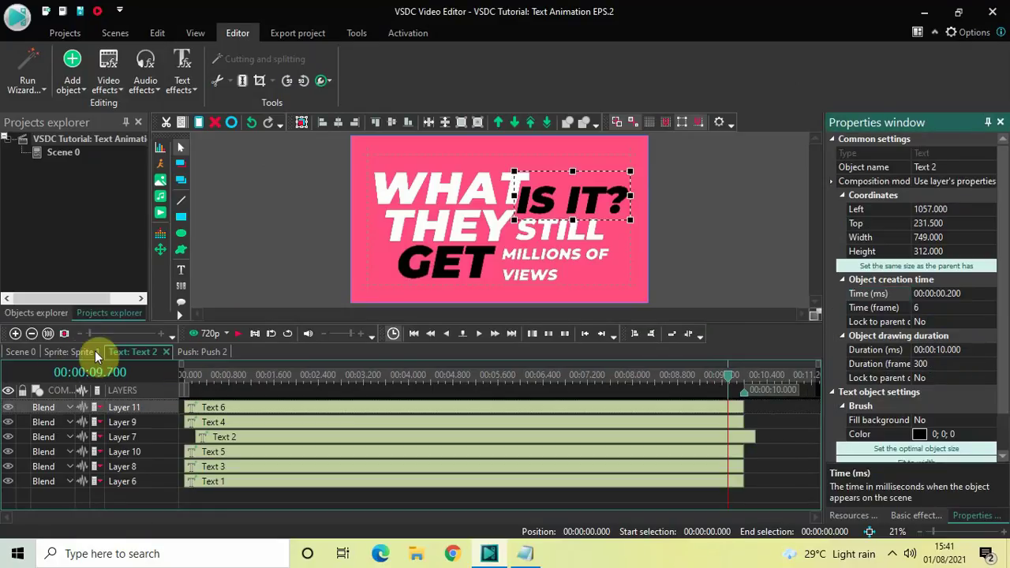
pyautogui.click(184, 379)
pyautogui.press('space')
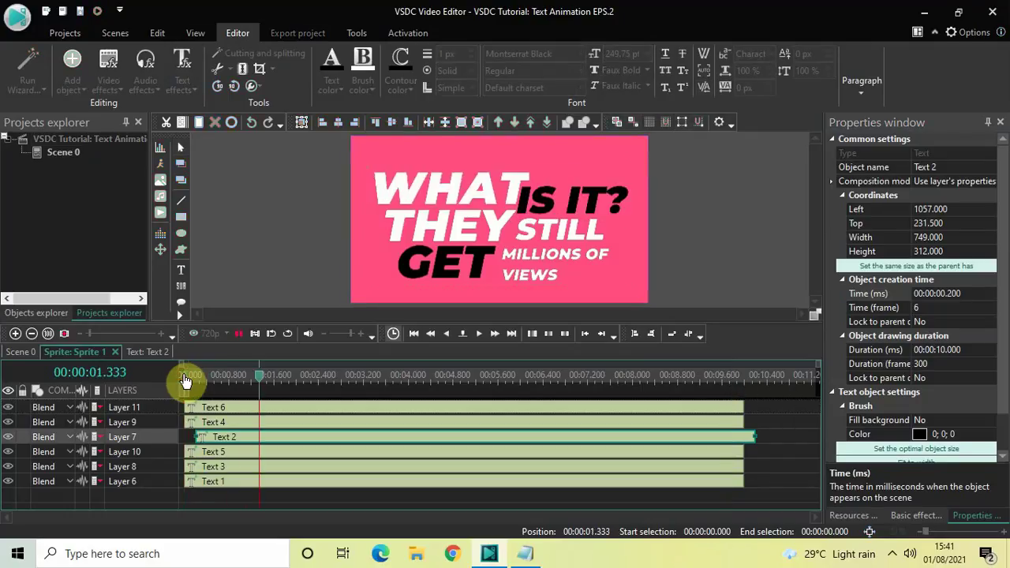
pyautogui.press('space')
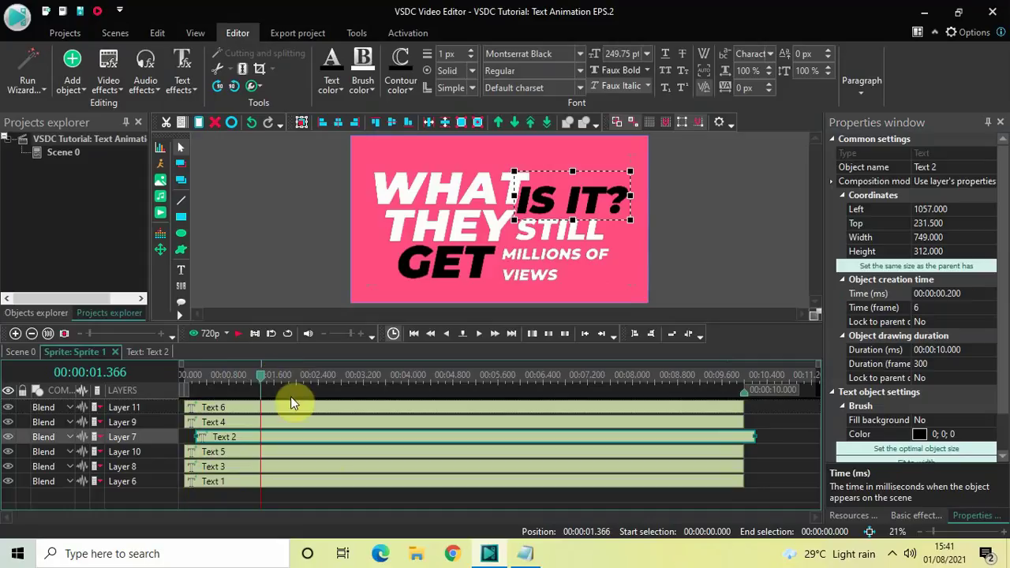
# Set the "THEY" text's creation time to 00:00:00.400.
pyautogui.click(328, 468)
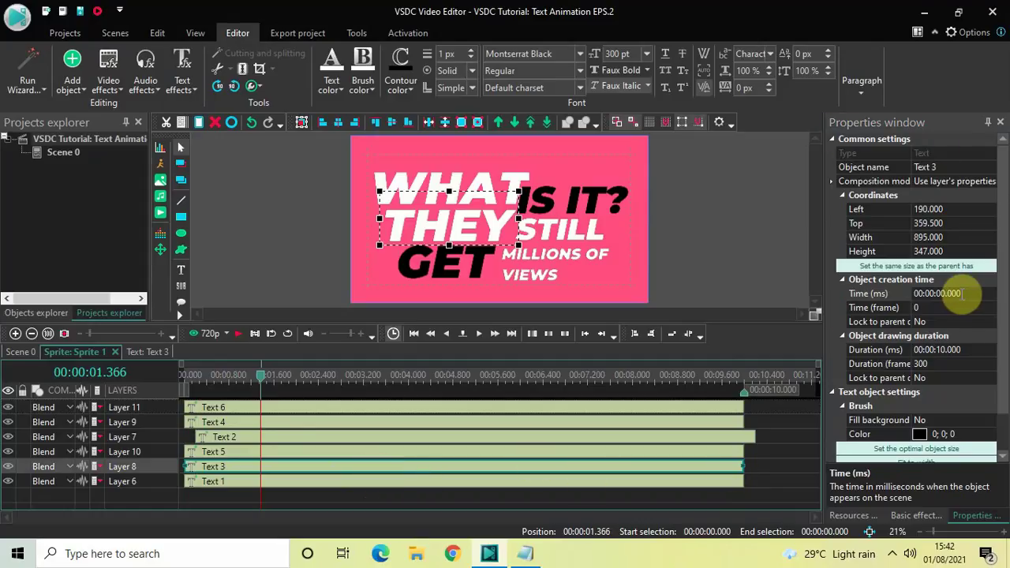
pyautogui.click(967, 293)
pyautogui.press('BackSpace')
pyautogui.press('BackSpace')
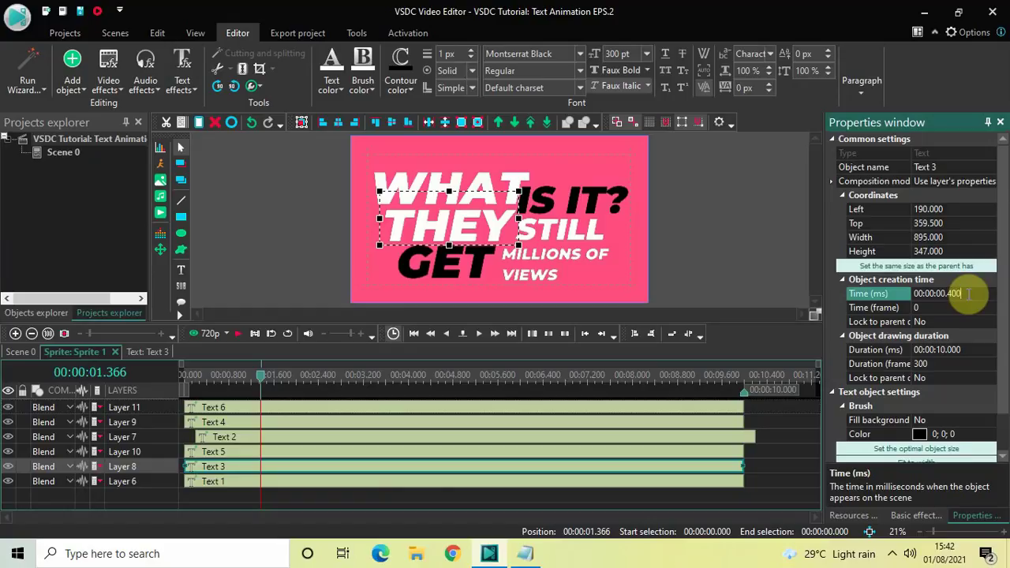
pyautogui.press('Return')
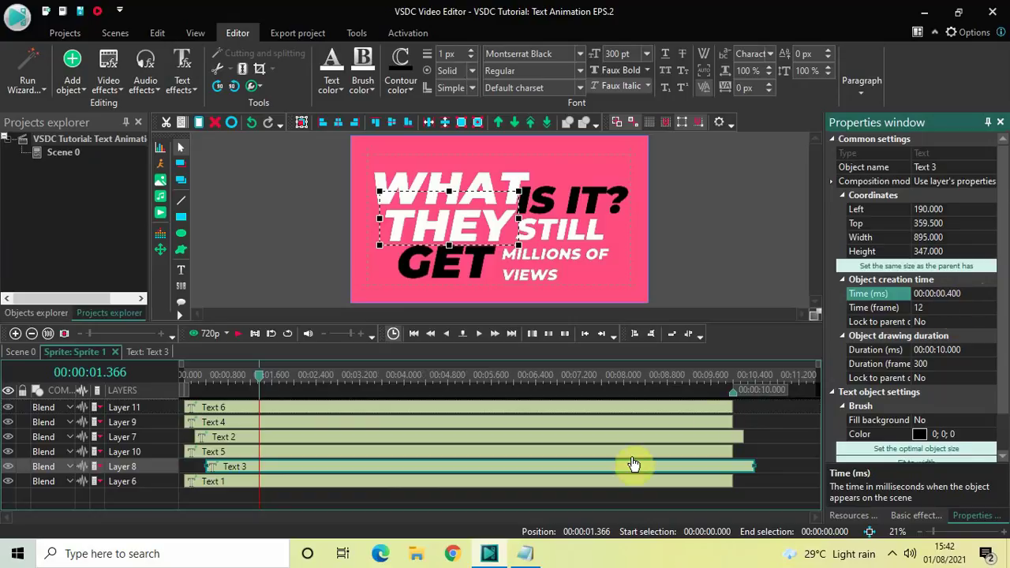
# Inside the "THEY" text, add a Push transition and move it to the start of the timeline at 00:00:00.000.
pyautogui.doubleClick(494, 470)
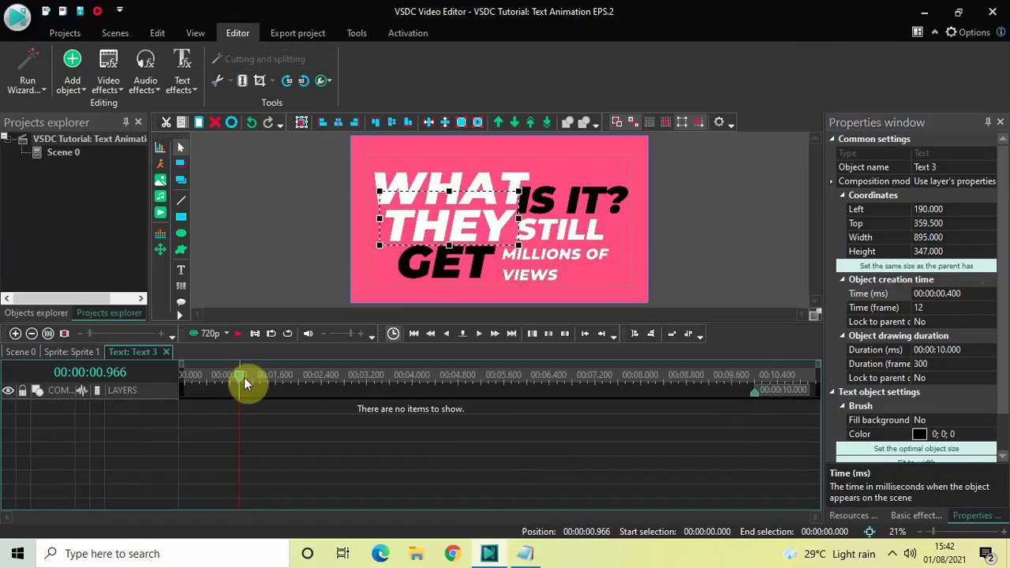
pyautogui.moveTo(240, 382); pyautogui.dragTo(151, 383)
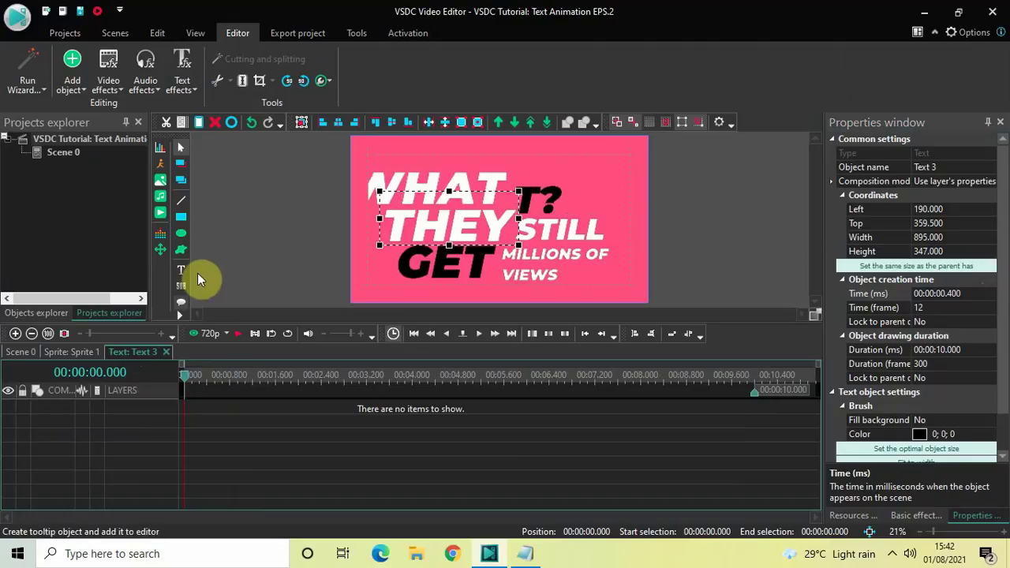
pyautogui.click(107, 78)
pyautogui.moveTo(148, 237)
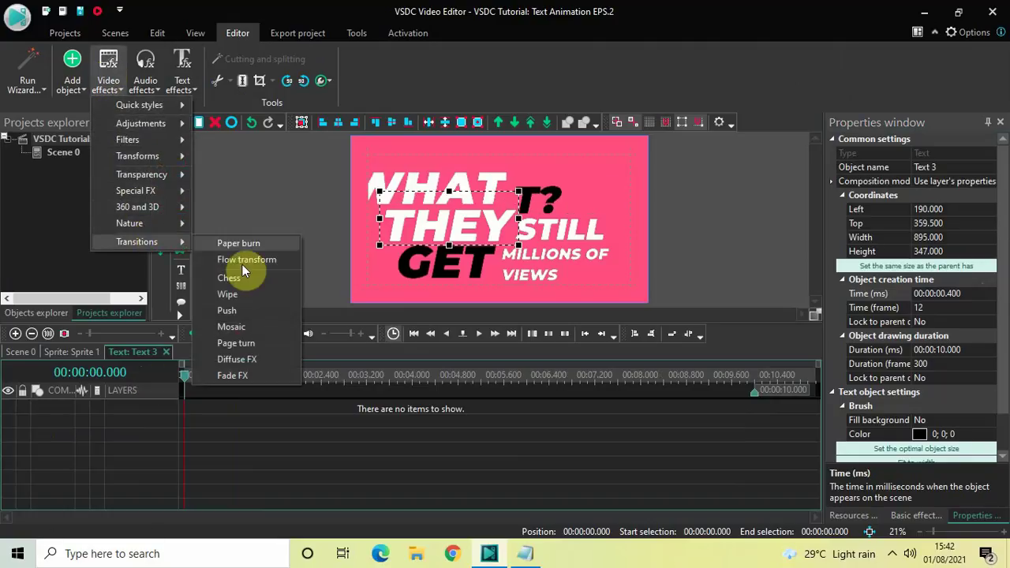
pyautogui.click(251, 307)
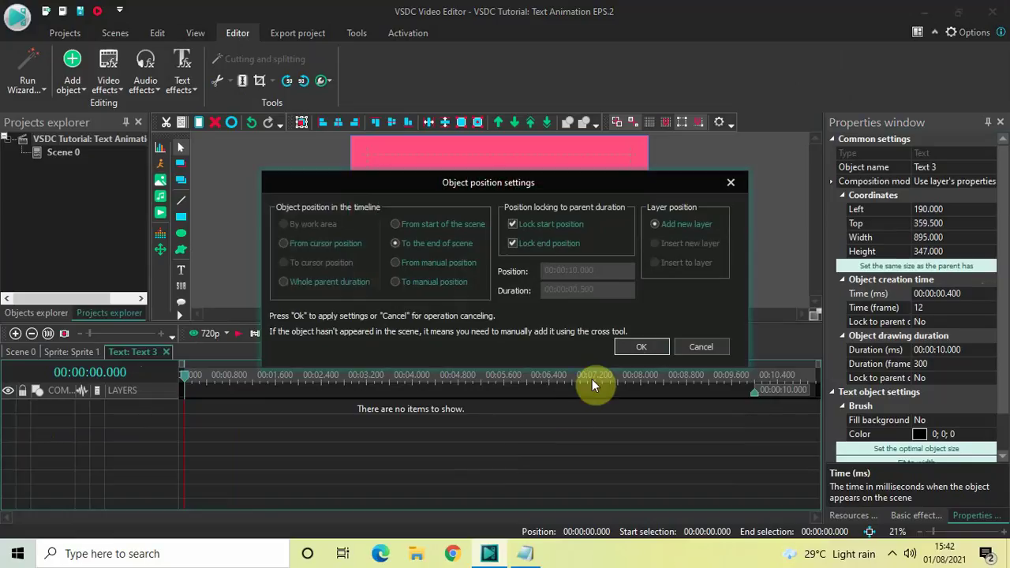
pyautogui.click(649, 346)
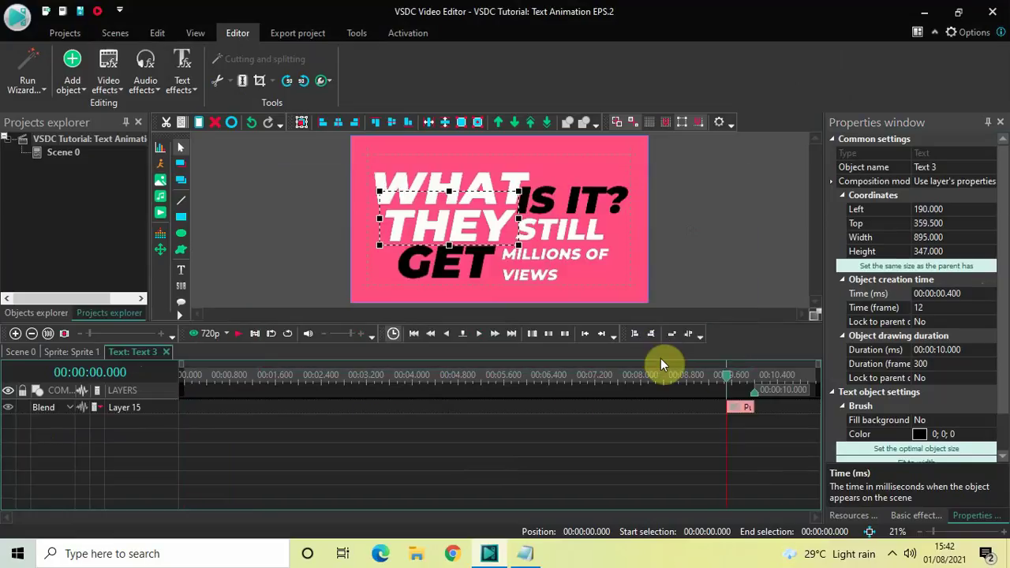
pyautogui.click(744, 409)
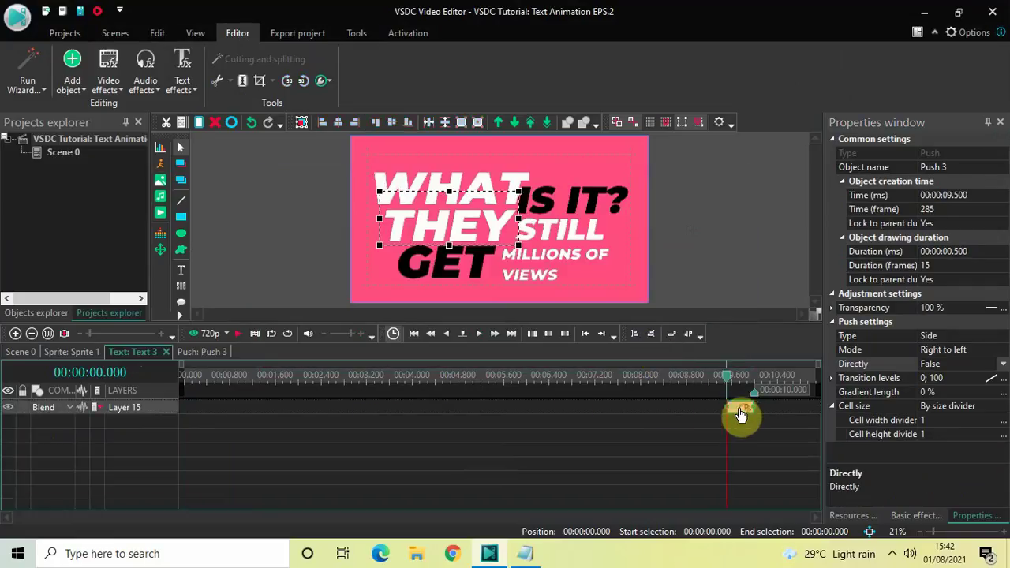
pyautogui.moveTo(742, 411); pyautogui.dragTo(126, 340)
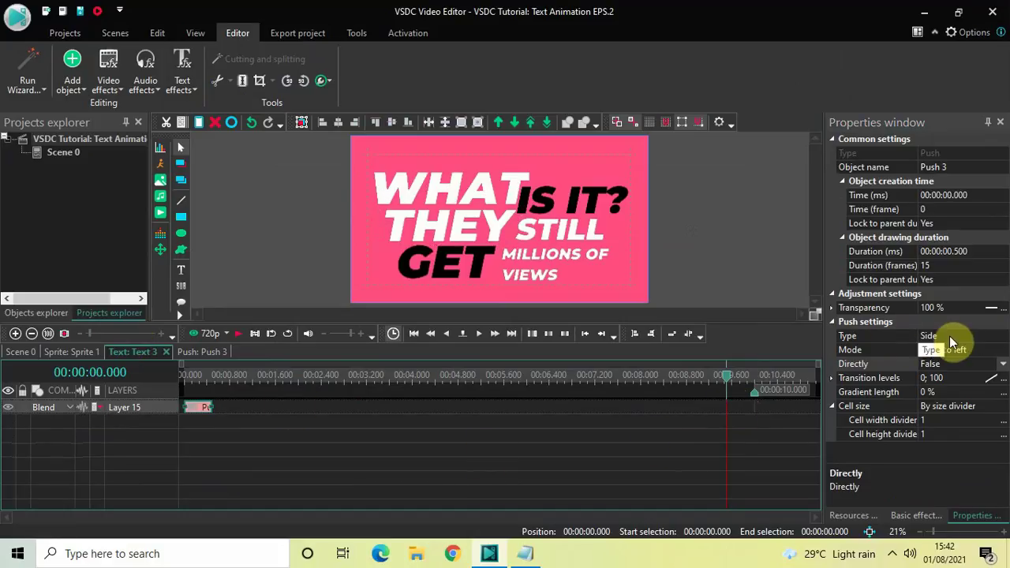
# Set the mode of the "THEY" text's Push transition to Bottom to top.
pyautogui.click(1005, 351)
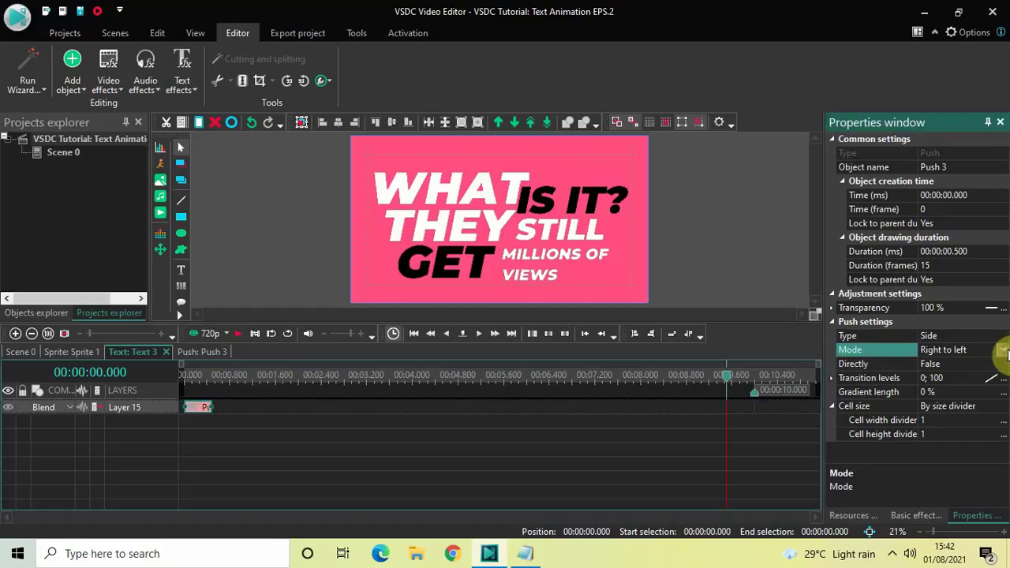
pyautogui.click(1002, 350)
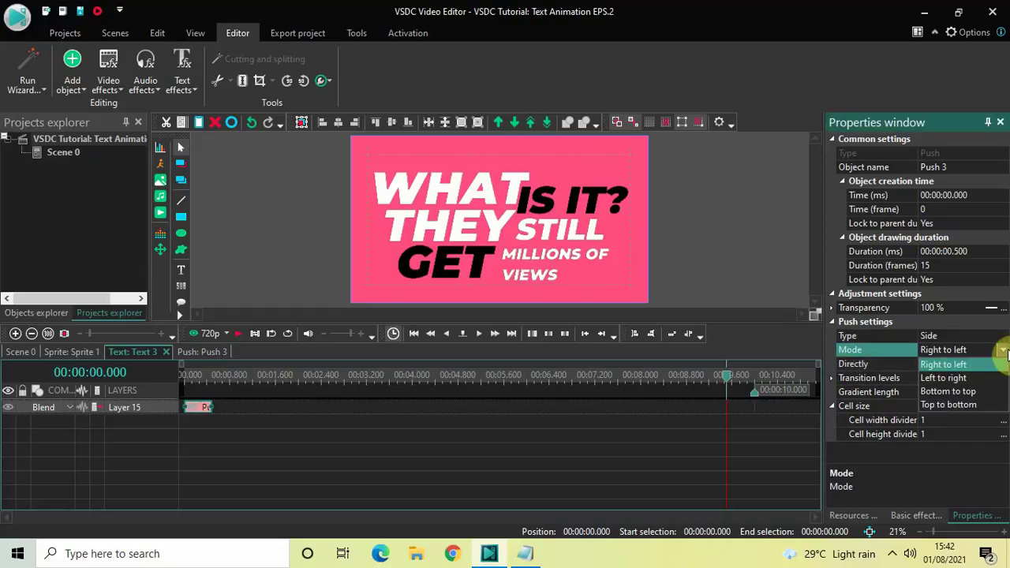
pyautogui.click(966, 393)
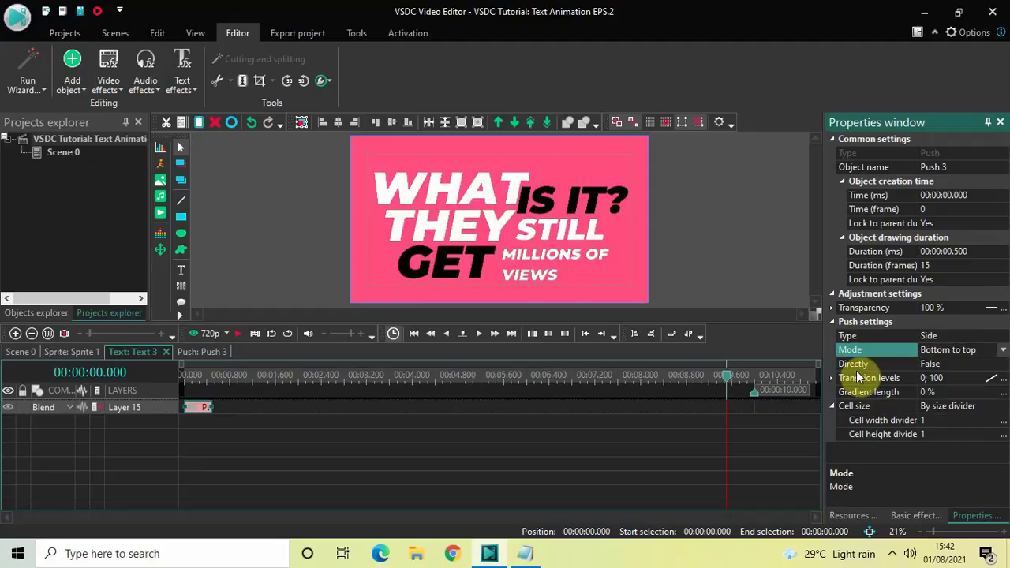
# Set Directly to True for the "THEY" text's Push transition and preview the sprite's animation from the start.
pyautogui.doubleClick(963, 364)
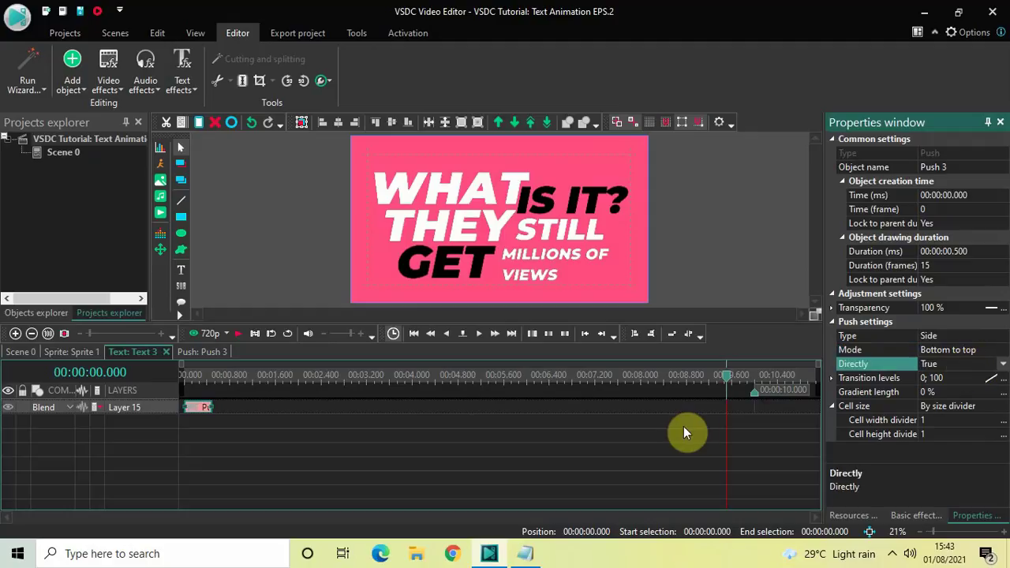
pyautogui.click(83, 351)
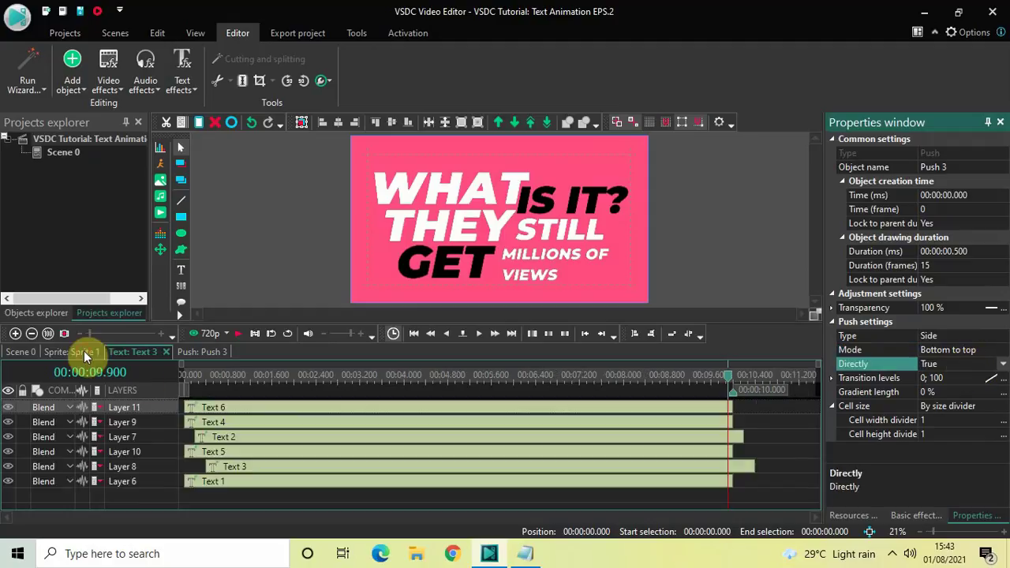
pyautogui.click(182, 376)
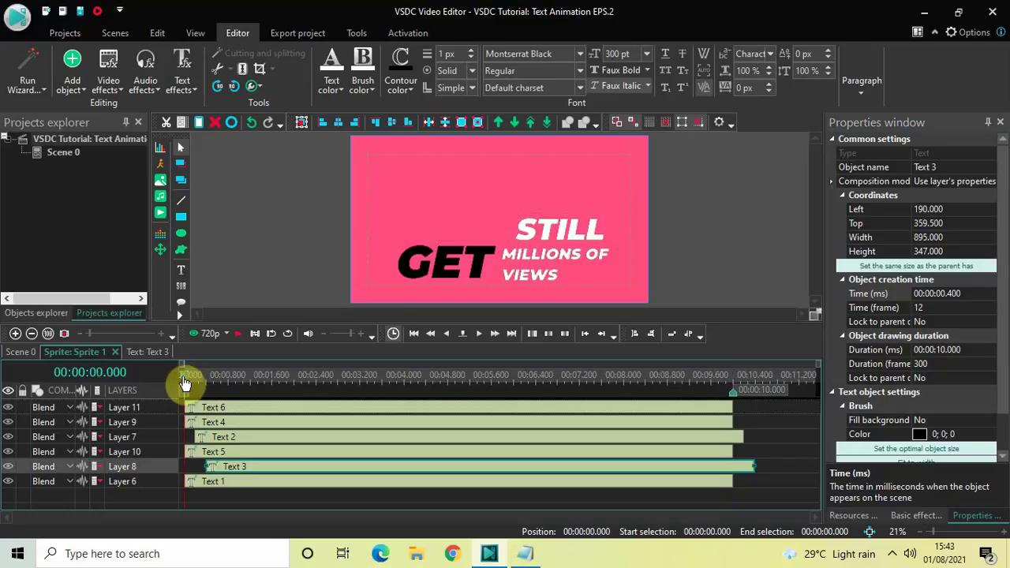
pyautogui.press('space')
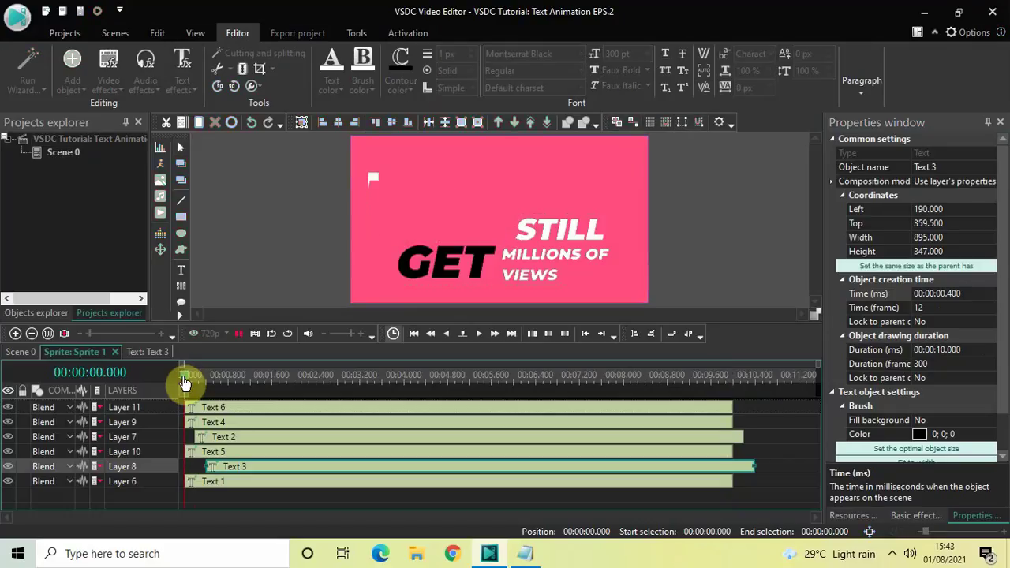
pyautogui.press('space')
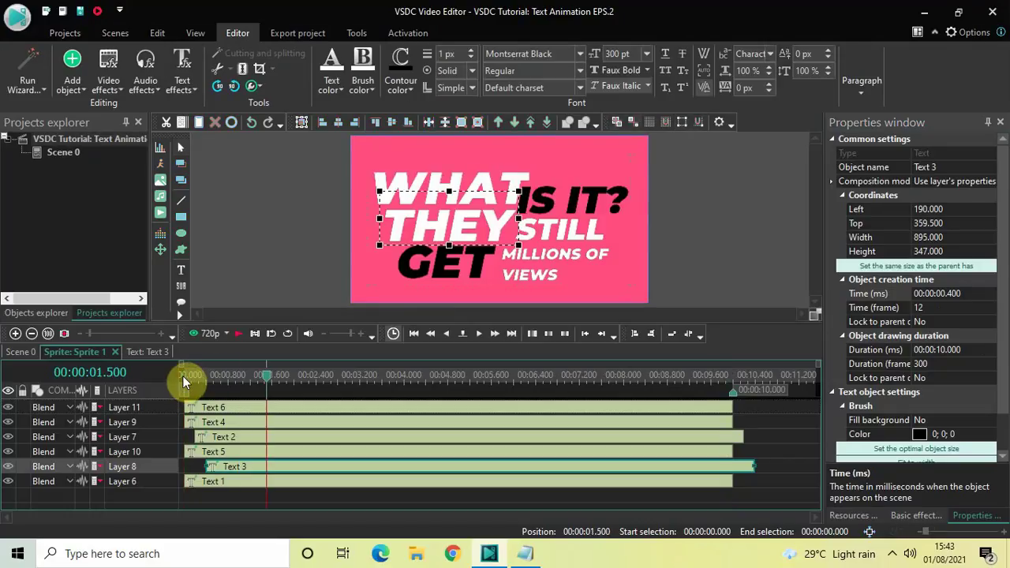
# Set the "STILL" text's creation time to 00:00:00.600.
pyautogui.click(343, 424)
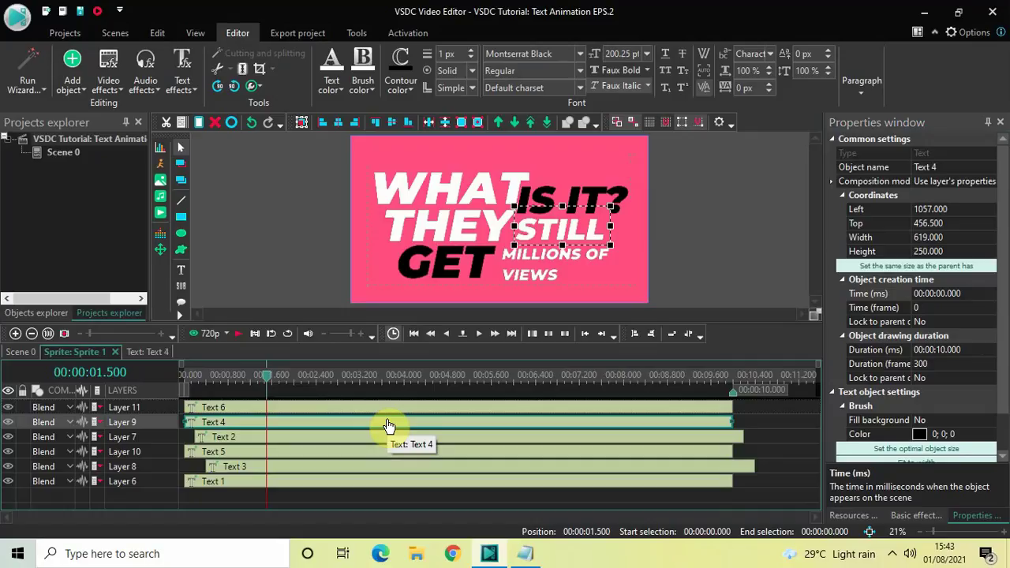
pyautogui.click(332, 499)
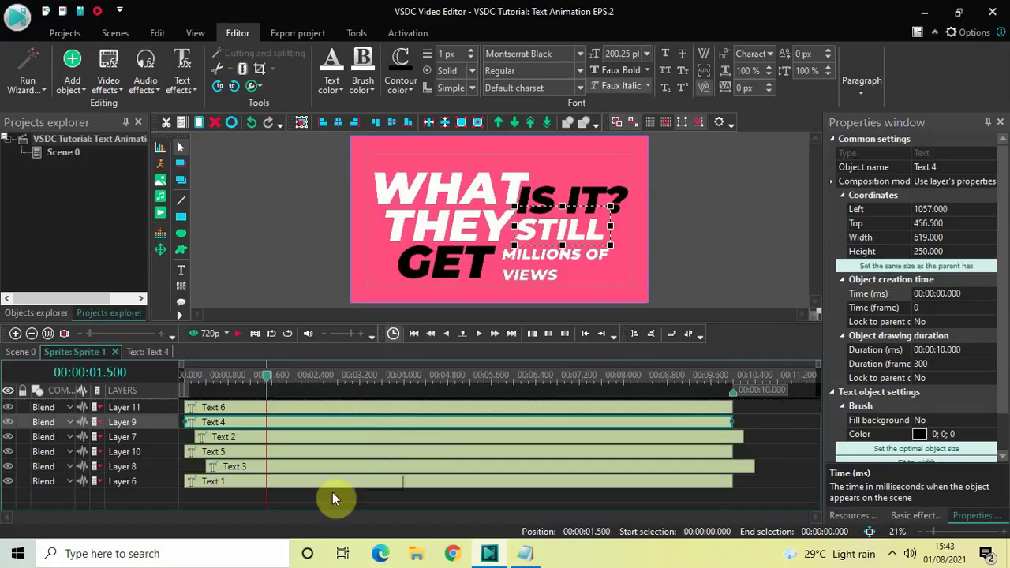
pyautogui.click(313, 483)
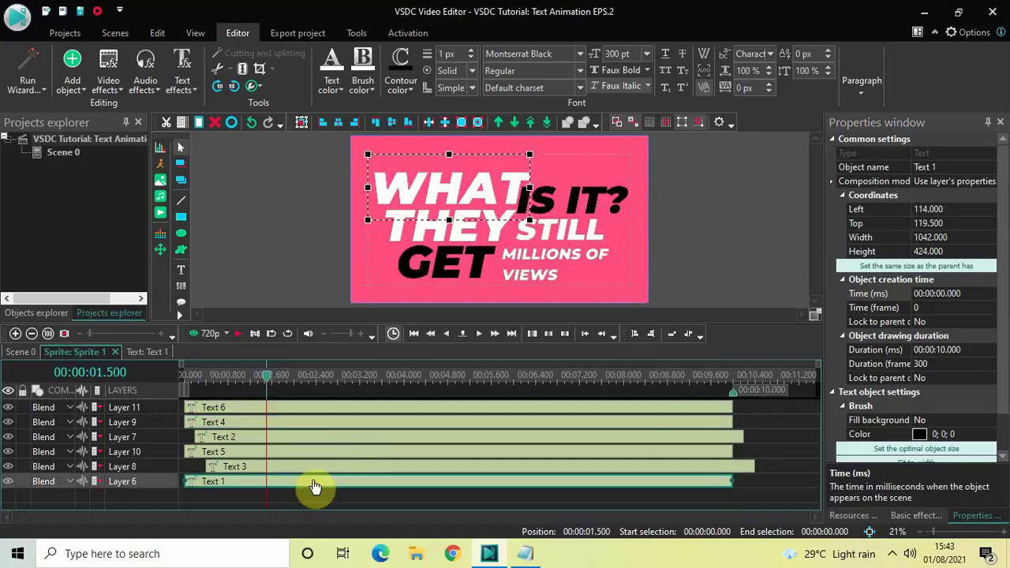
pyautogui.click(317, 443)
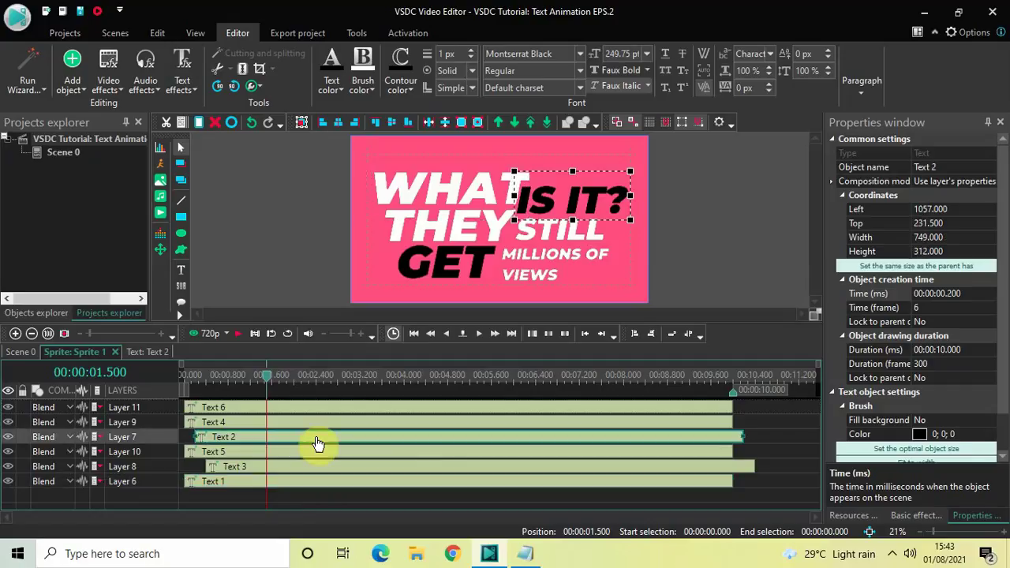
pyautogui.click(317, 474)
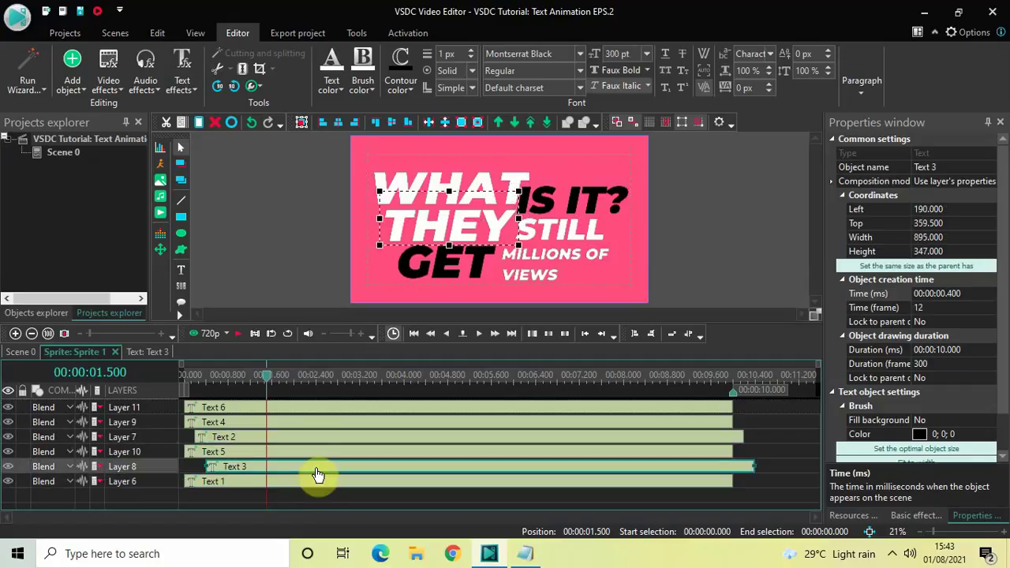
pyautogui.click(317, 422)
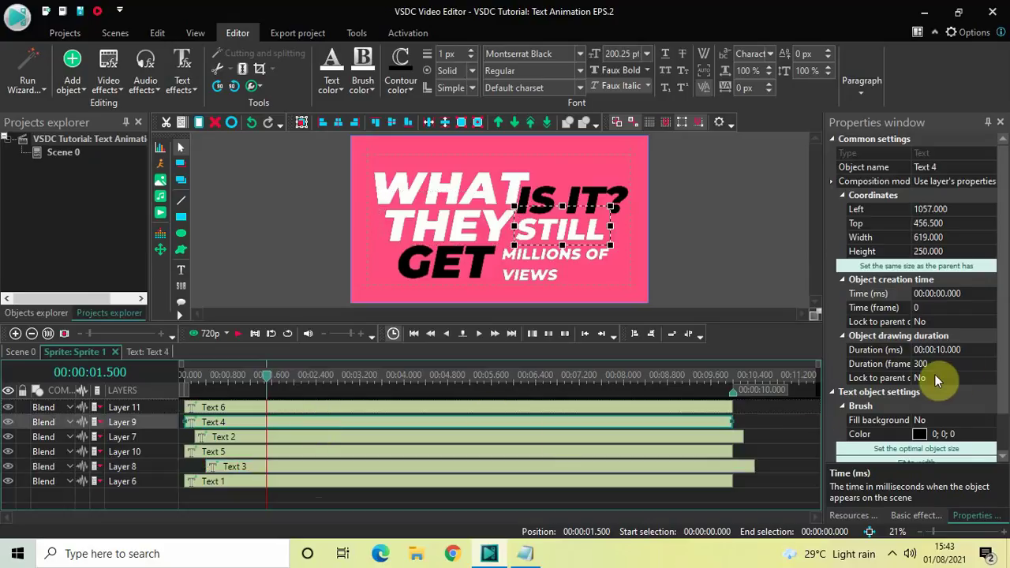
pyautogui.click(981, 297)
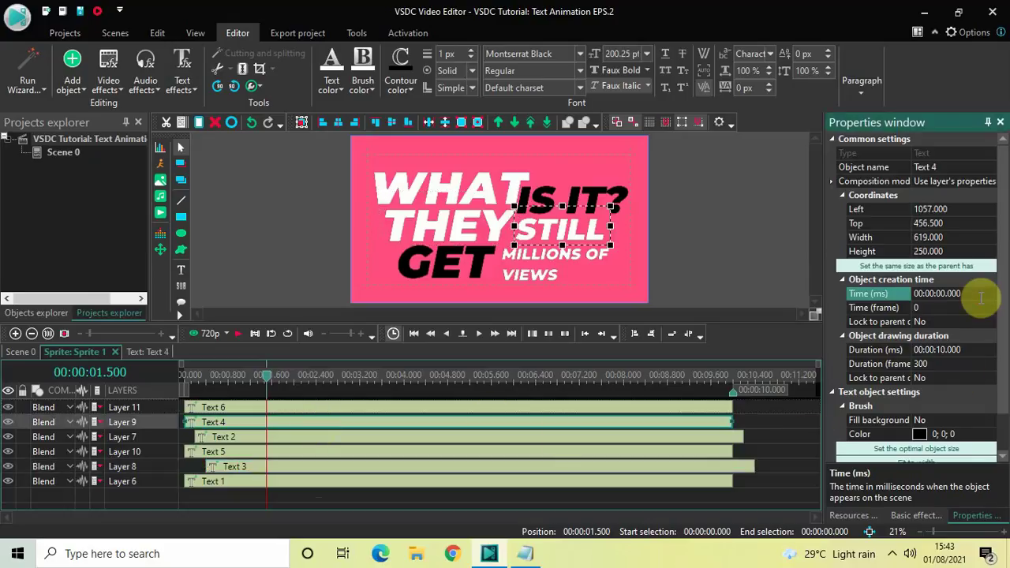
pyautogui.press('BackSpace')
pyautogui.press('BackSpace')
pyautogui.press('BackSpace')
pyautogui.write('600')
pyautogui.press('Return')
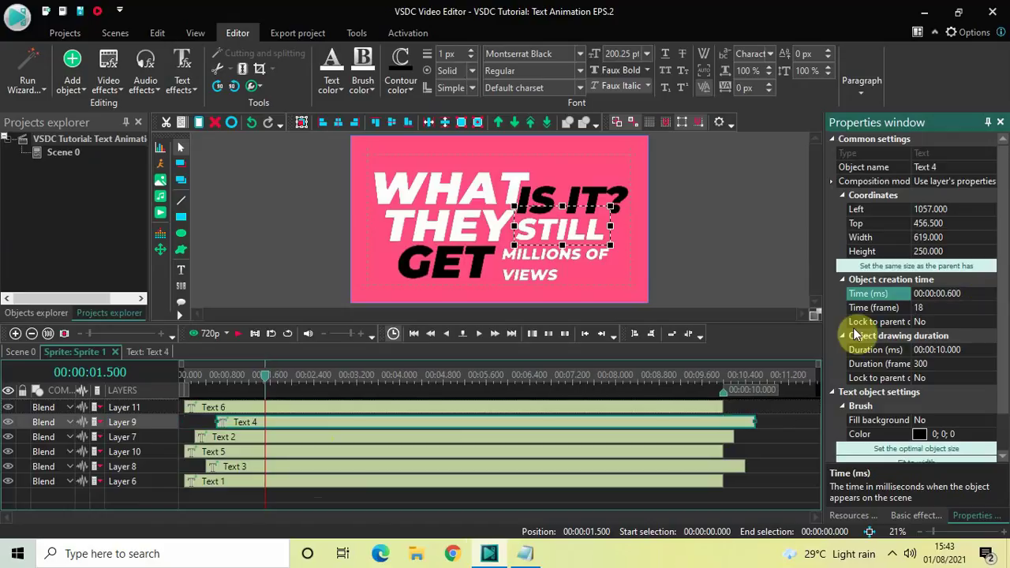
# Inside the "STILL" text, add a Push transition and move it to the start of the timeline at 00:00:00.000.
pyautogui.doubleClick(558, 429)
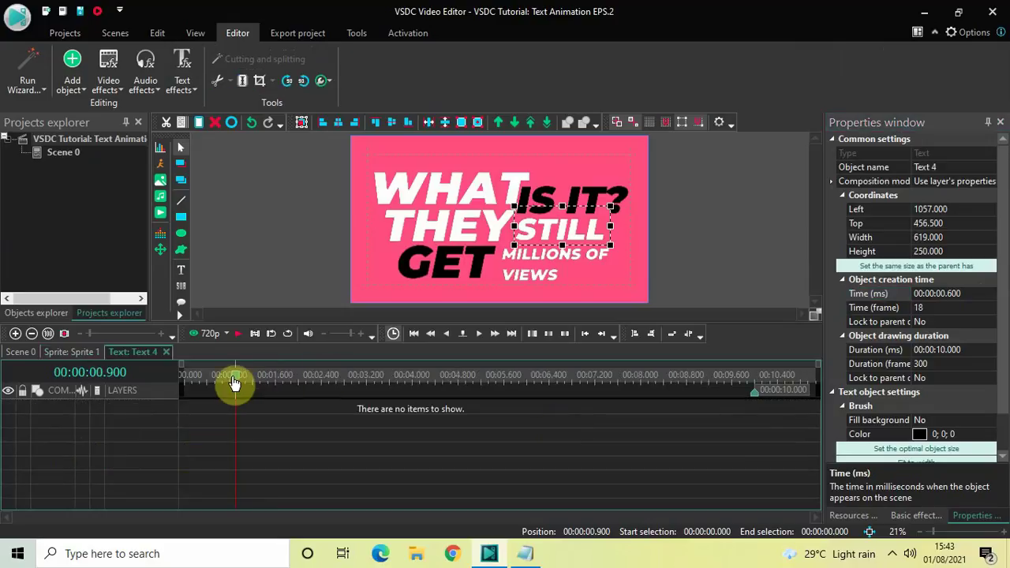
pyautogui.moveTo(232, 386); pyautogui.dragTo(128, 386)
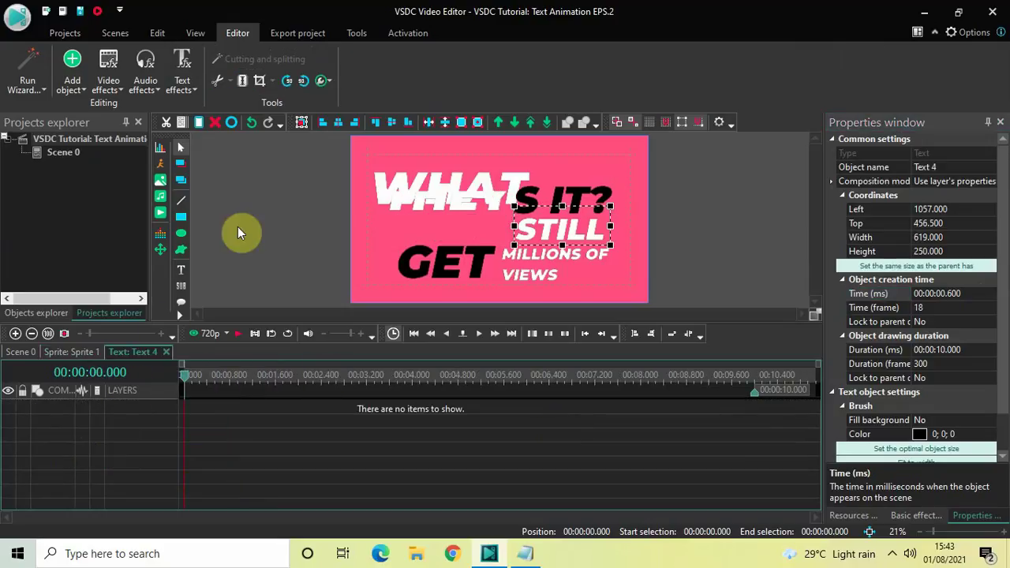
pyautogui.click(107, 86)
pyautogui.moveTo(146, 237)
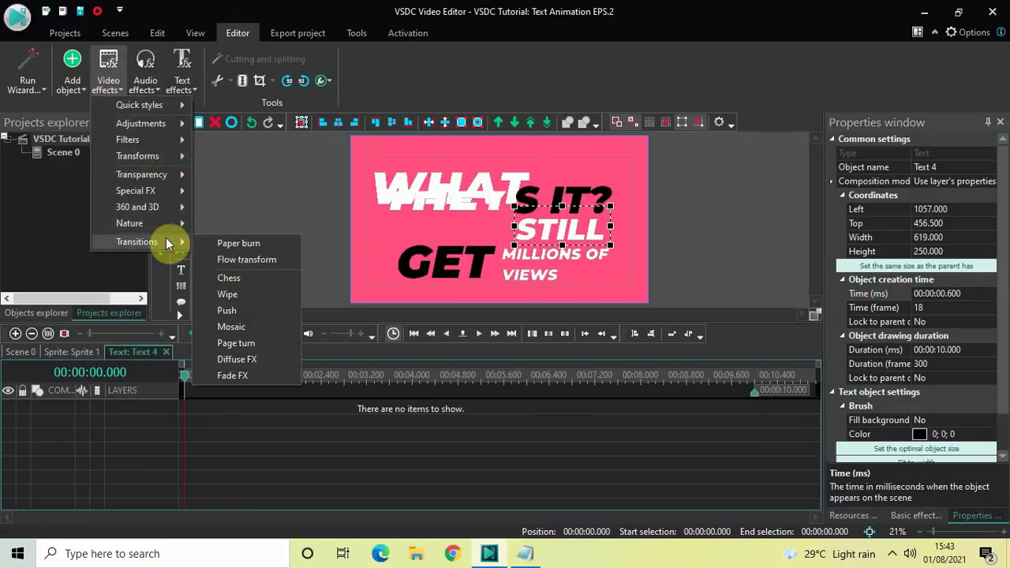
pyautogui.click(227, 311)
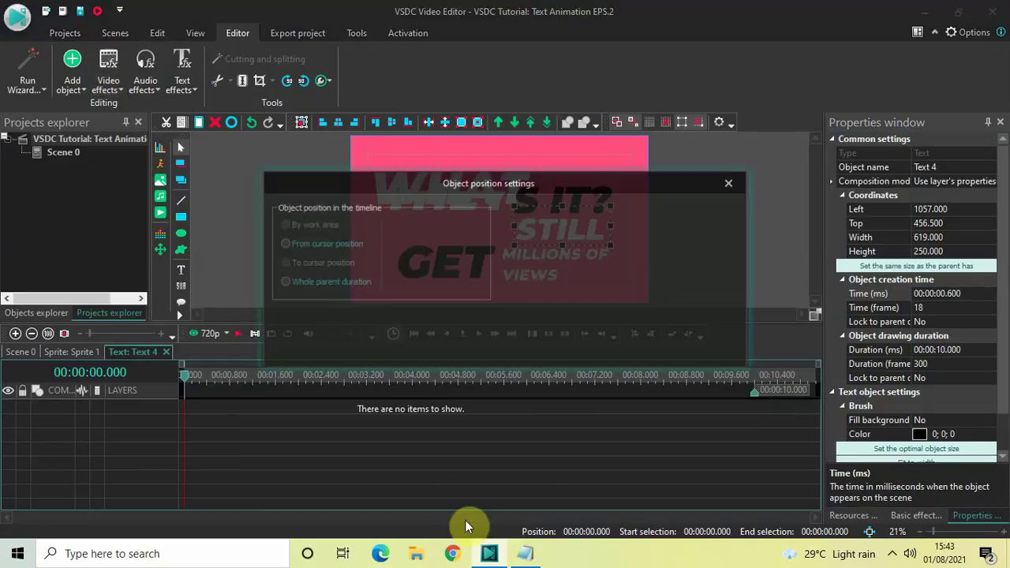
pyautogui.click(640, 348)
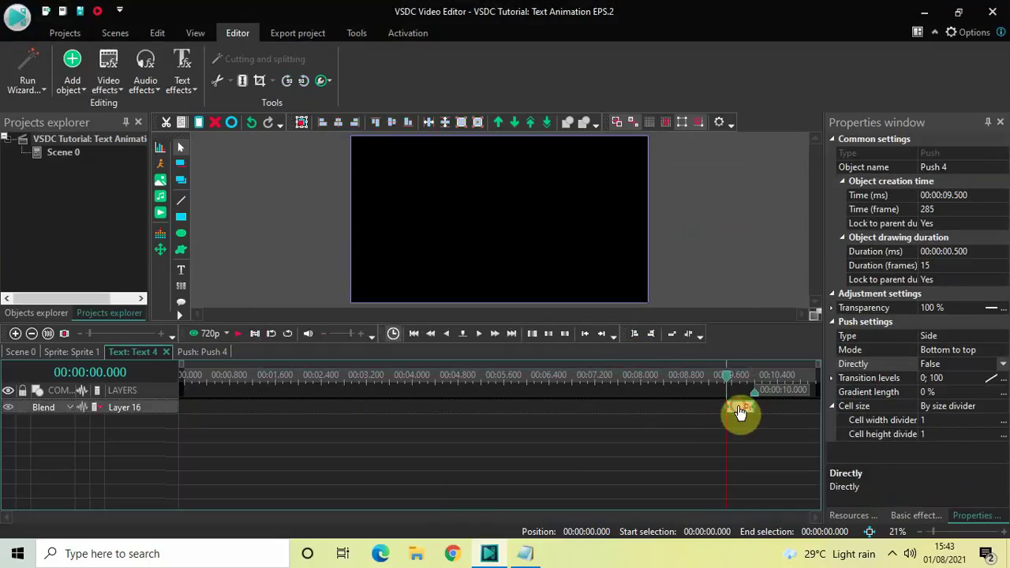
pyautogui.moveTo(738, 409); pyautogui.dragTo(102, 350)
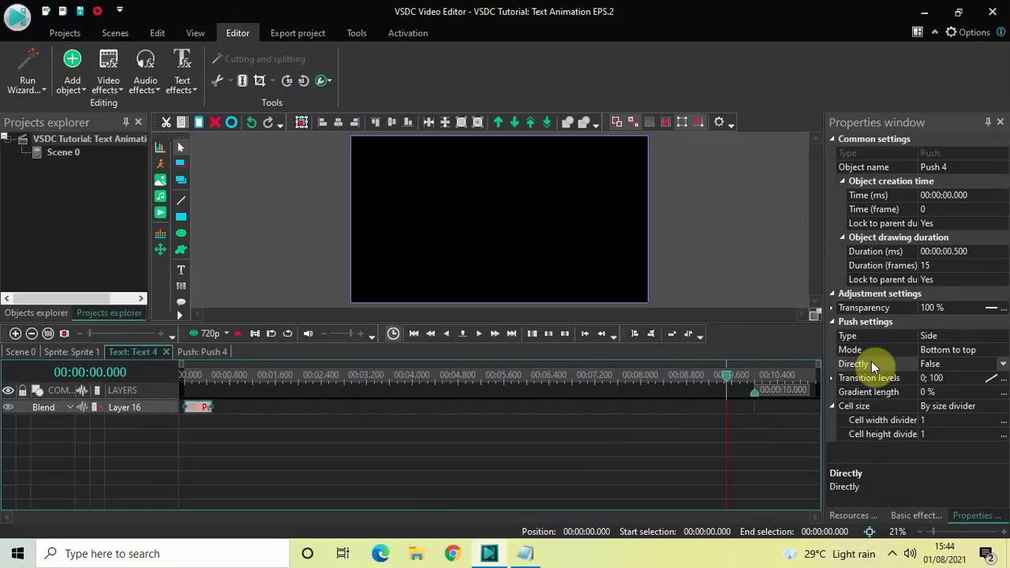
# Set the "STILL" text's Push transition to Right to left mode with Directly set to True.
pyautogui.click(1004, 352)
pyautogui.click(1004, 351)
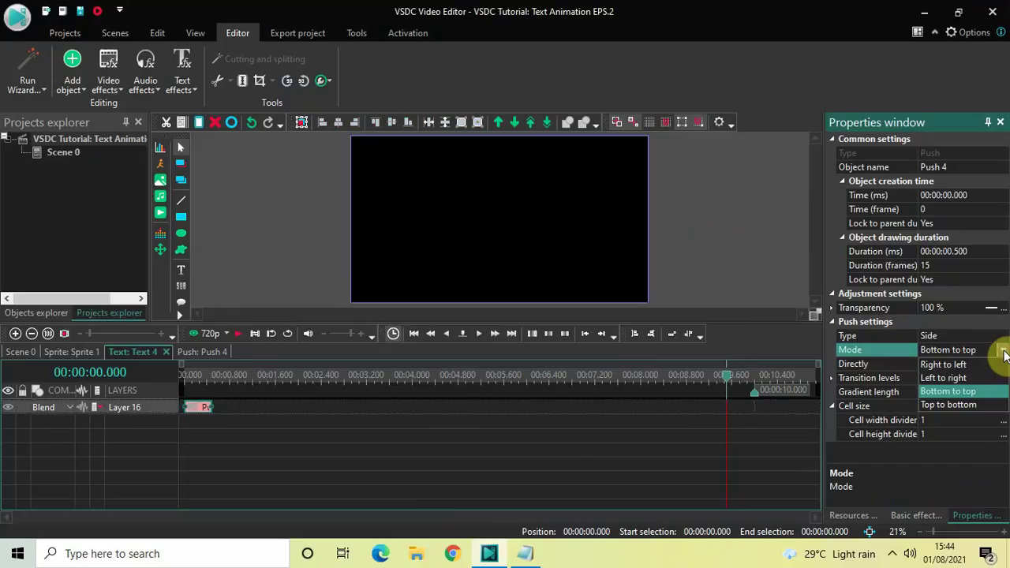
pyautogui.click(962, 365)
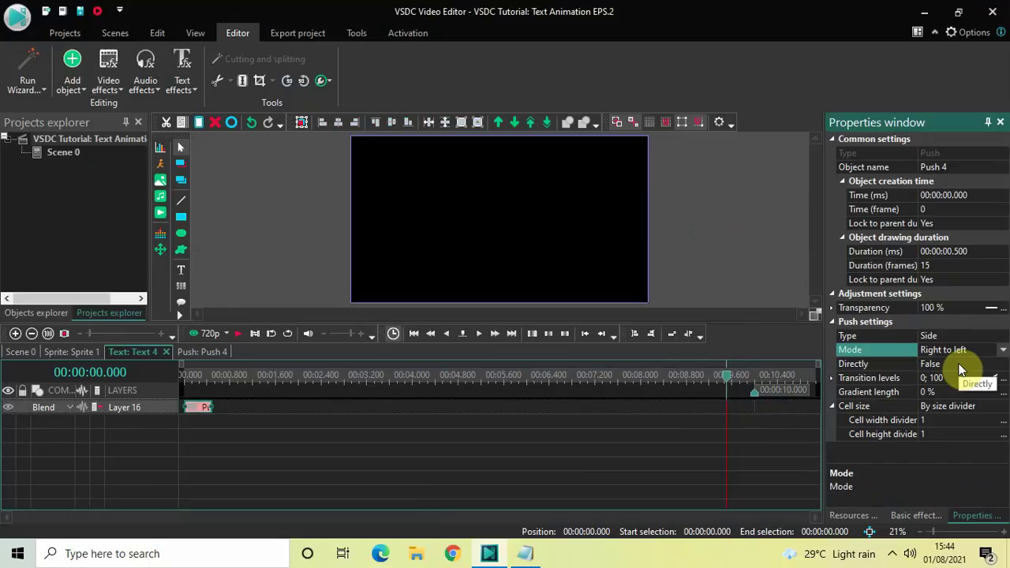
pyautogui.doubleClick(960, 369)
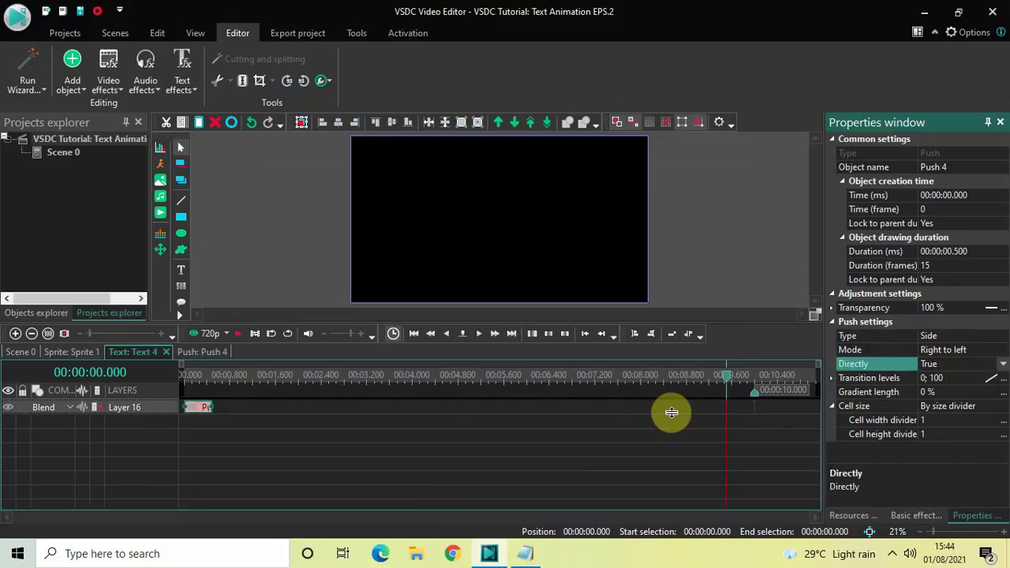
# Return to the sprite's contents and play from the start to preview the "STILL" transition with the earlier words.
pyautogui.click(71, 351)
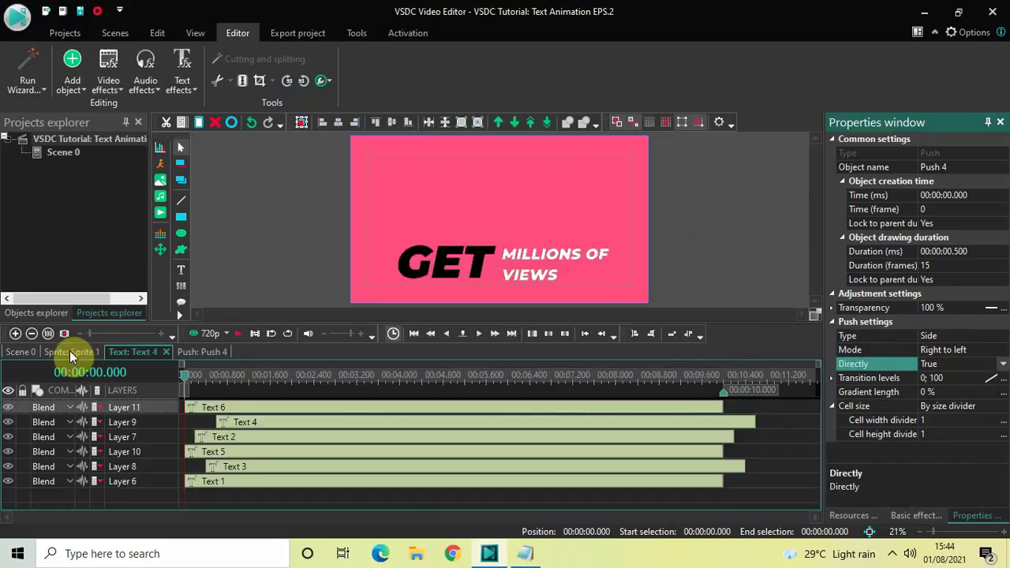
pyautogui.press('space')
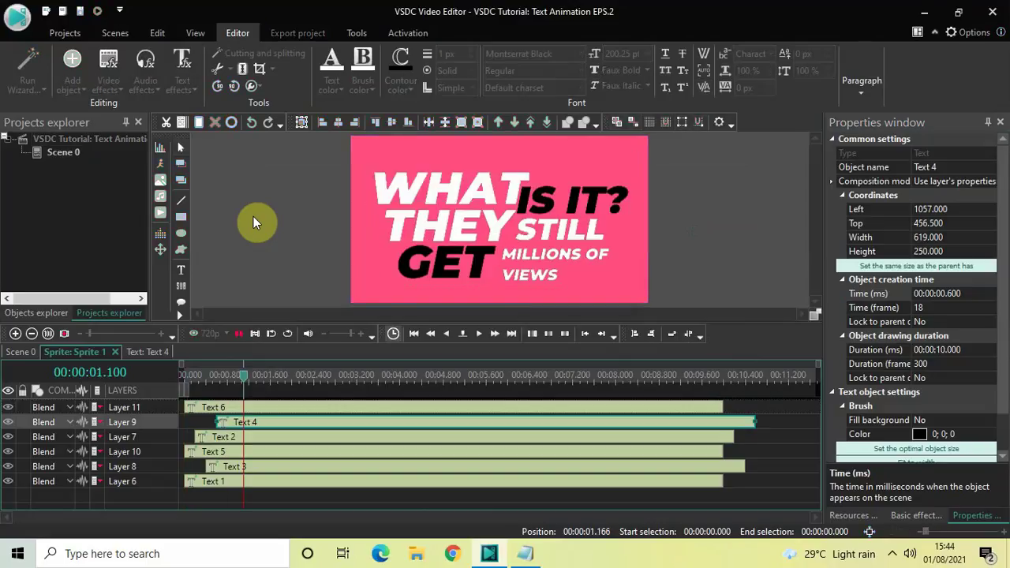
pyautogui.press('space')
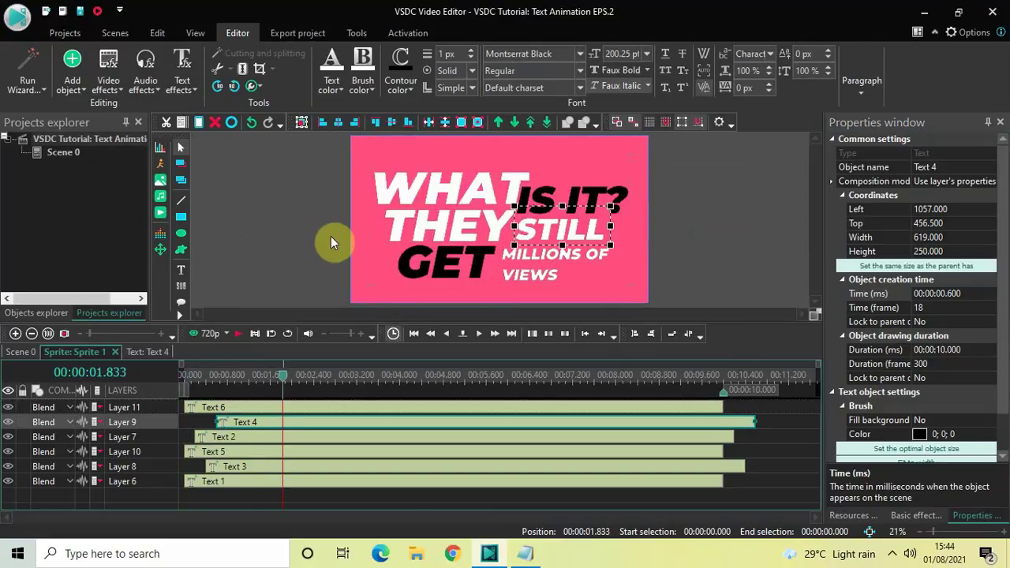
# Set the "GET" text's creation time to 00:00:00.800.
pyautogui.click(329, 455)
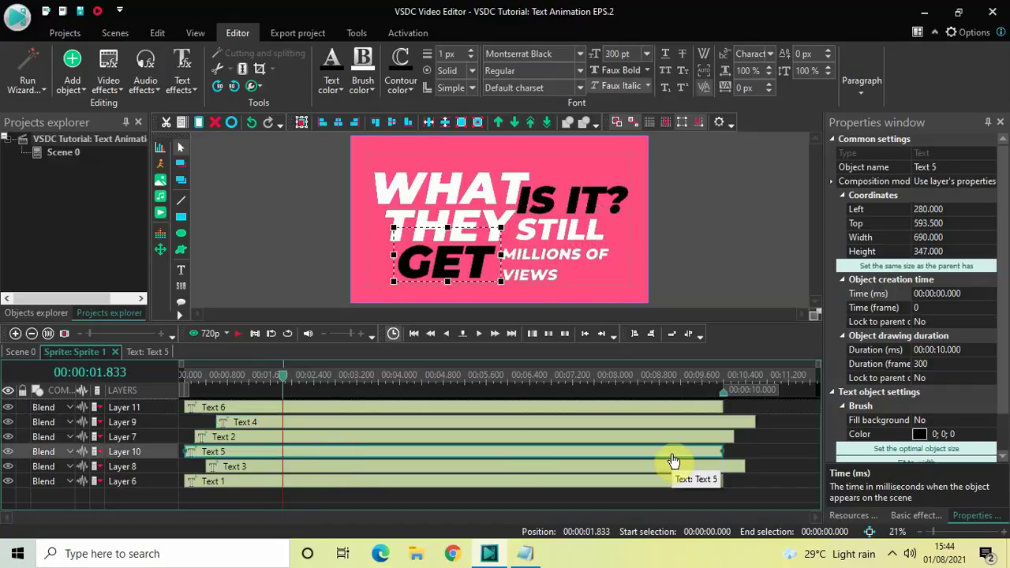
pyautogui.click(971, 294)
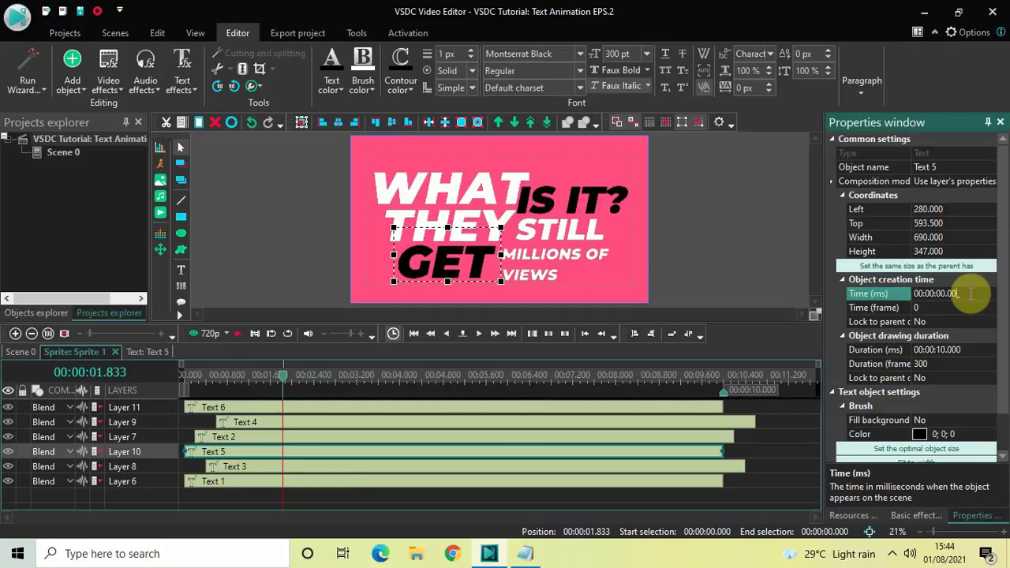
pyautogui.press('BackSpace')
pyautogui.write('800')
pyautogui.press('Return')
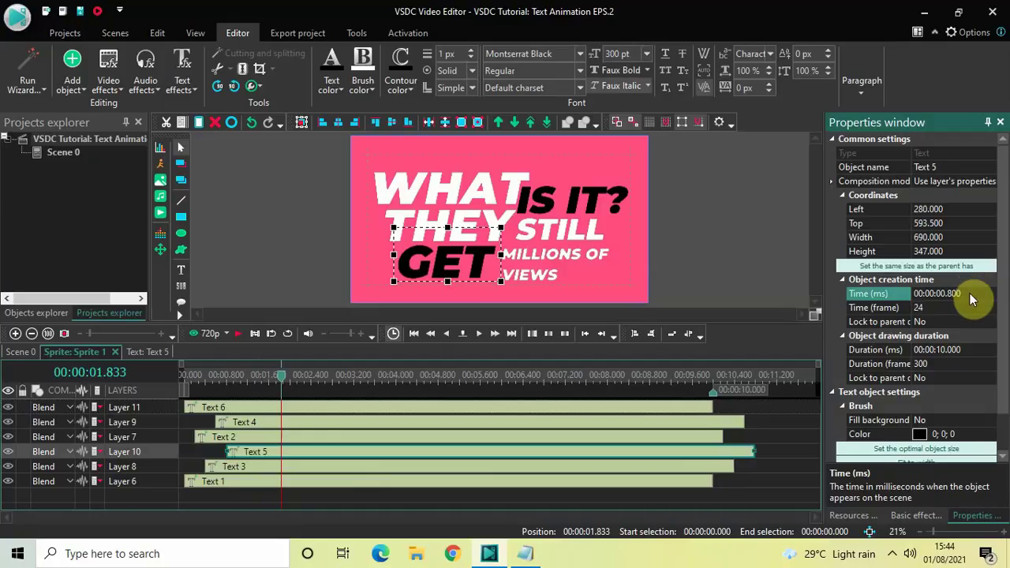
# Inside the "GET" text, add a Push transition starting at 00:00:00.000 and set its Directly option to True.
pyautogui.doubleClick(545, 458)
pyautogui.click(258, 414)
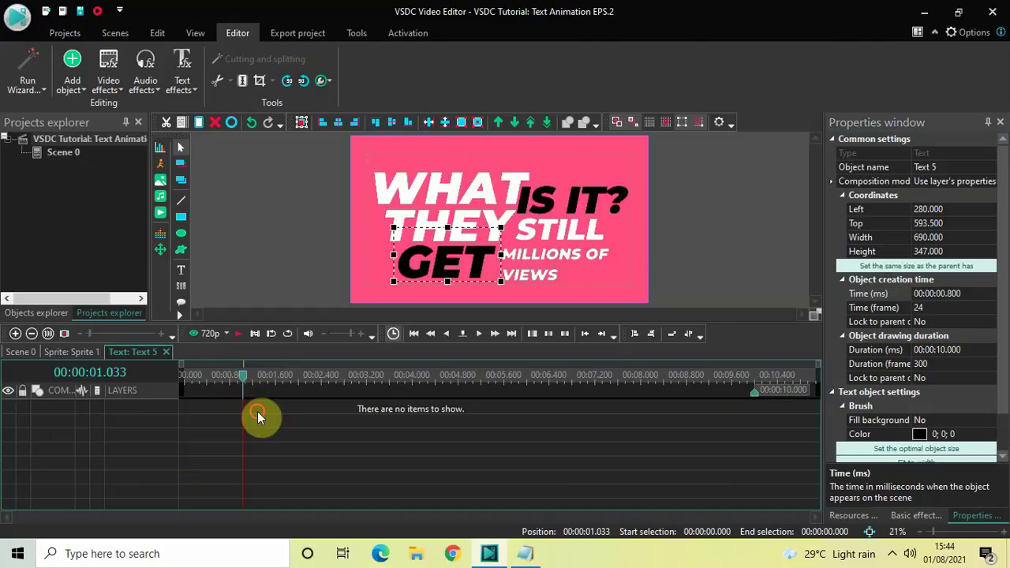
pyautogui.moveTo(244, 384); pyautogui.dragTo(124, 383)
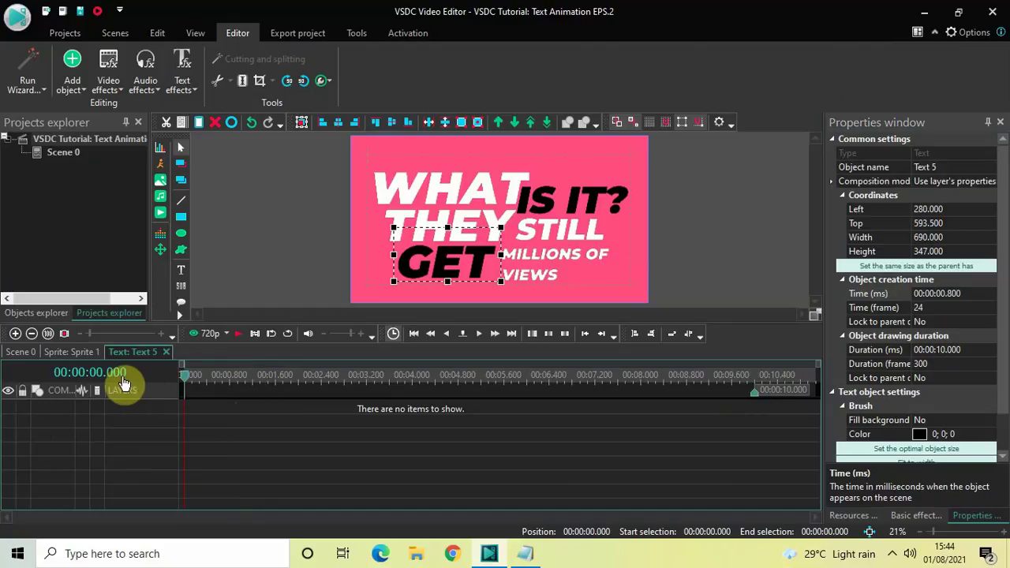
pyautogui.click(107, 89)
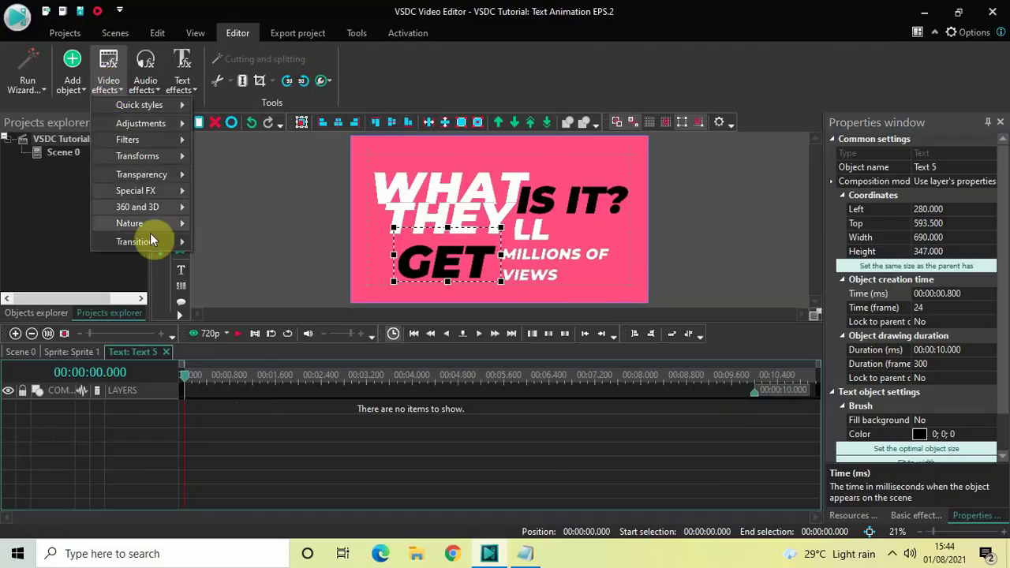
pyautogui.moveTo(158, 250)
pyautogui.click(241, 308)
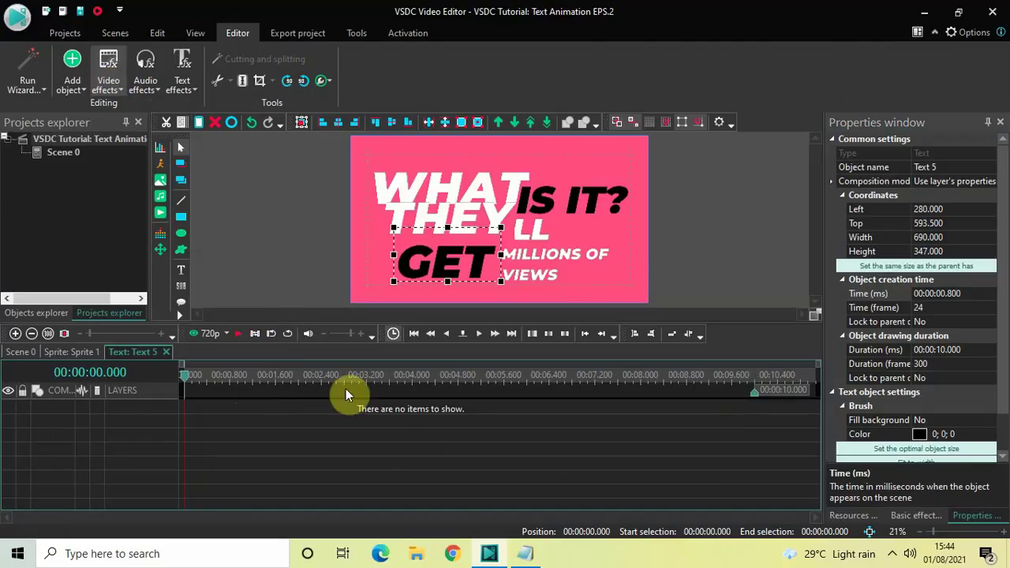
pyautogui.click(646, 348)
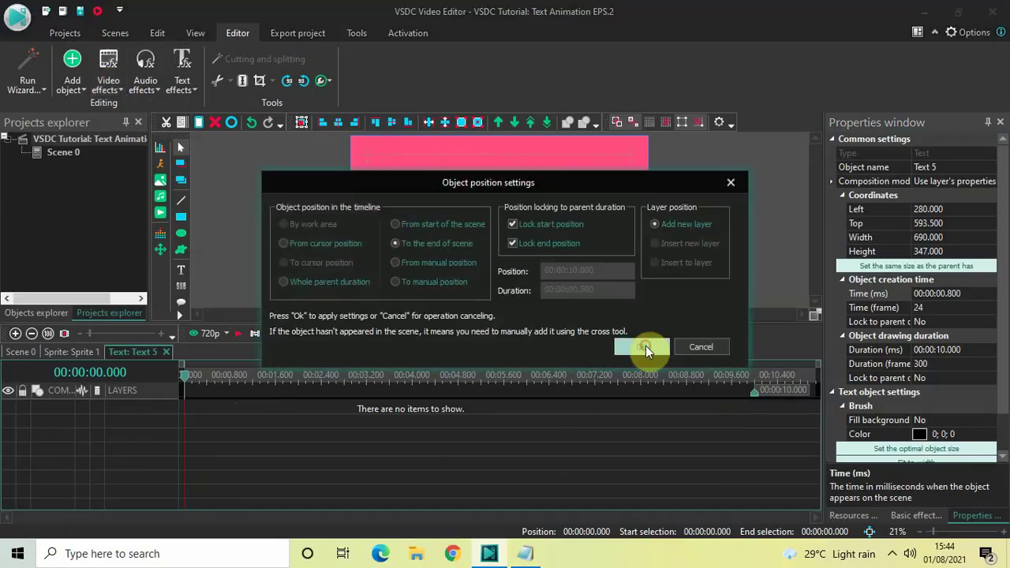
pyautogui.click(738, 408)
pyautogui.moveTo(745, 413); pyautogui.dragTo(100, 319)
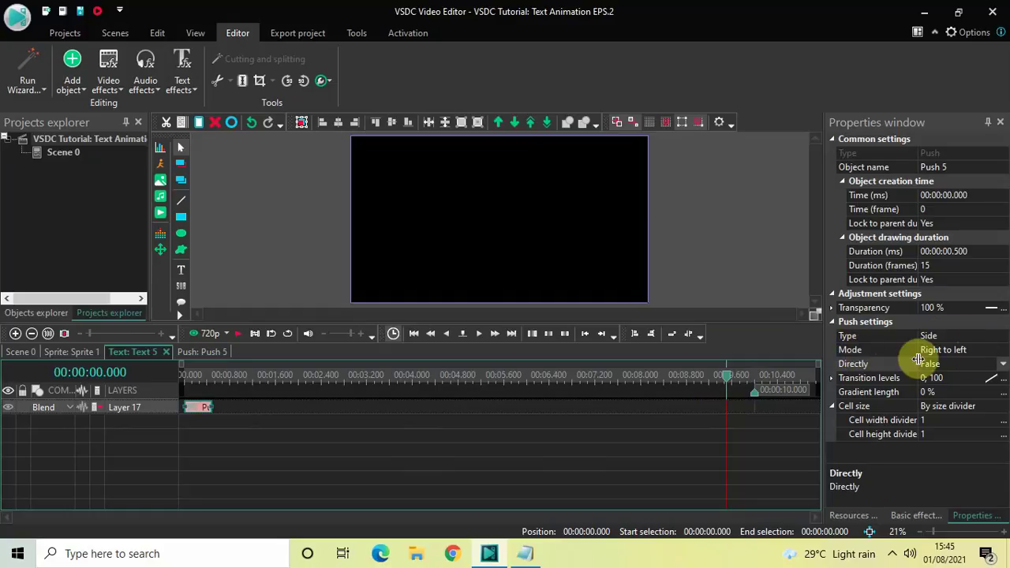
pyautogui.click(969, 365)
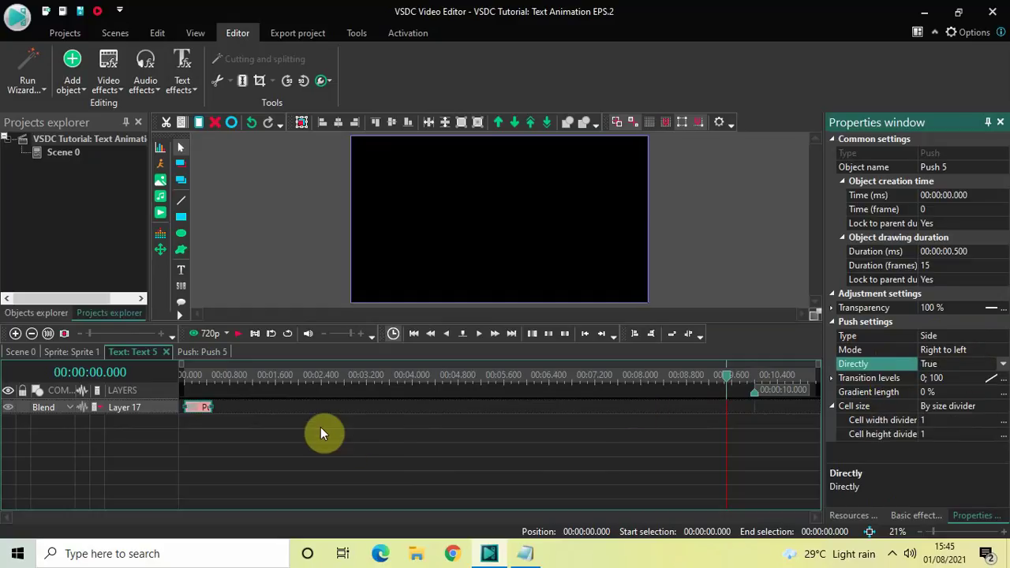
# Return to the sprite's contents and play from the start to preview the "GET" transition with the earlier words.
pyautogui.click(73, 352)
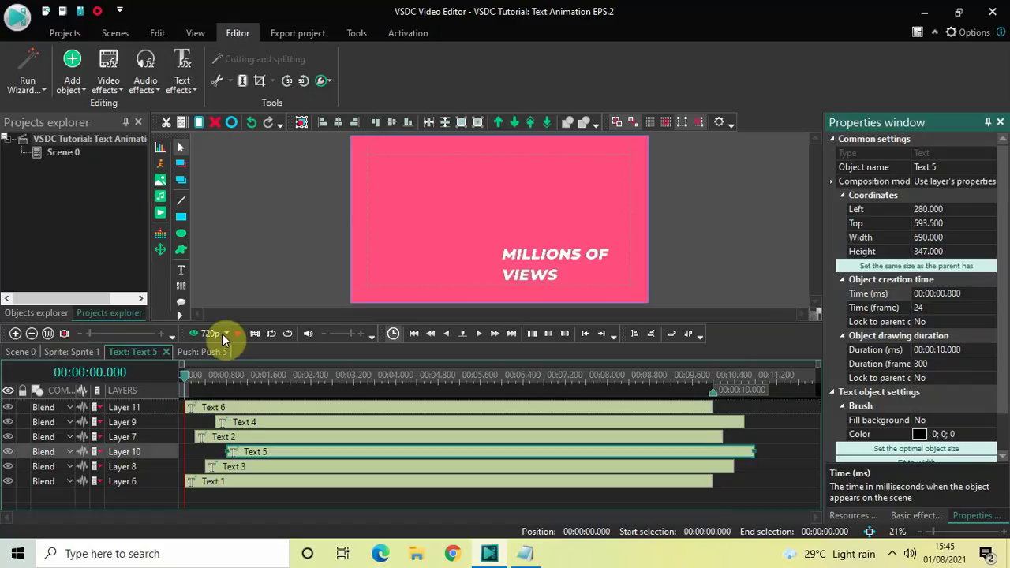
pyautogui.press('space')
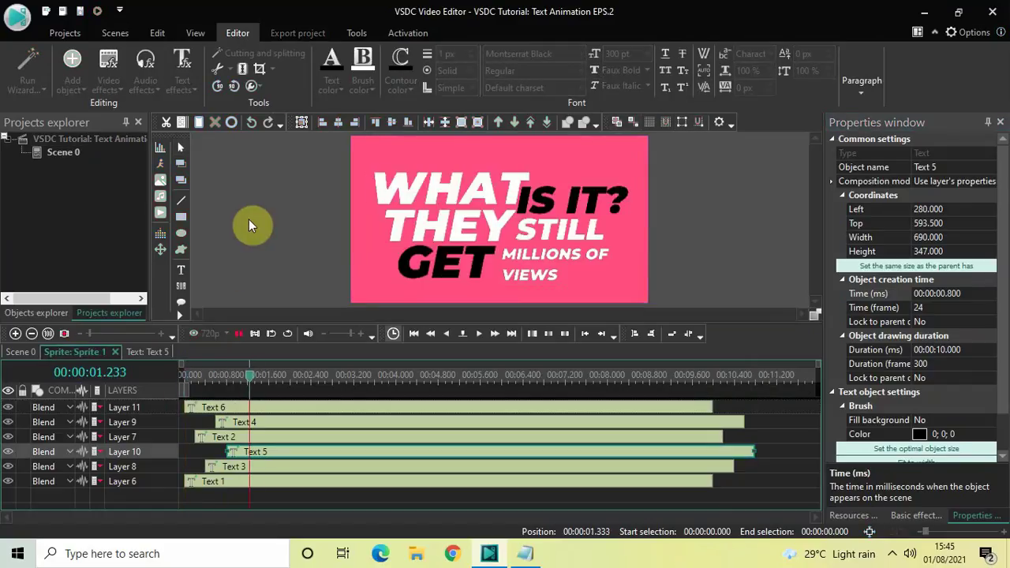
pyautogui.press('space')
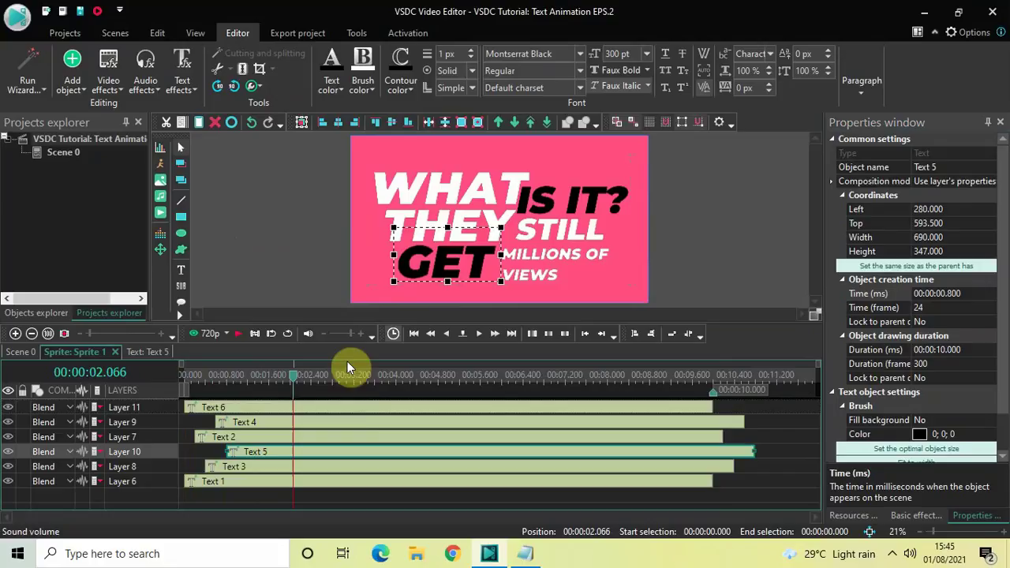
# Set the "MILLIONS OF VIEWS" text's creation time to 00:00:01.000.
pyautogui.click(363, 409)
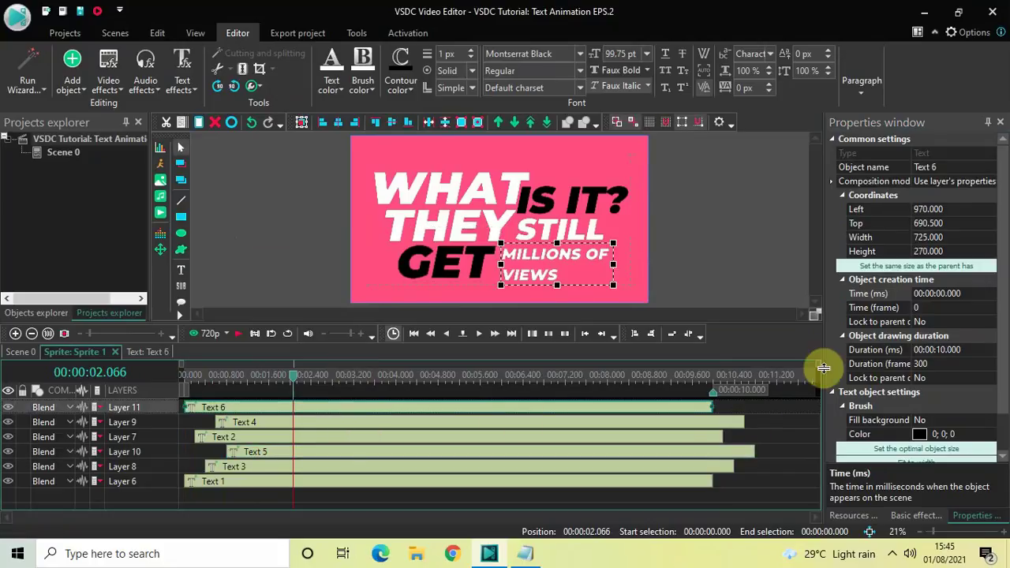
pyautogui.click(977, 293)
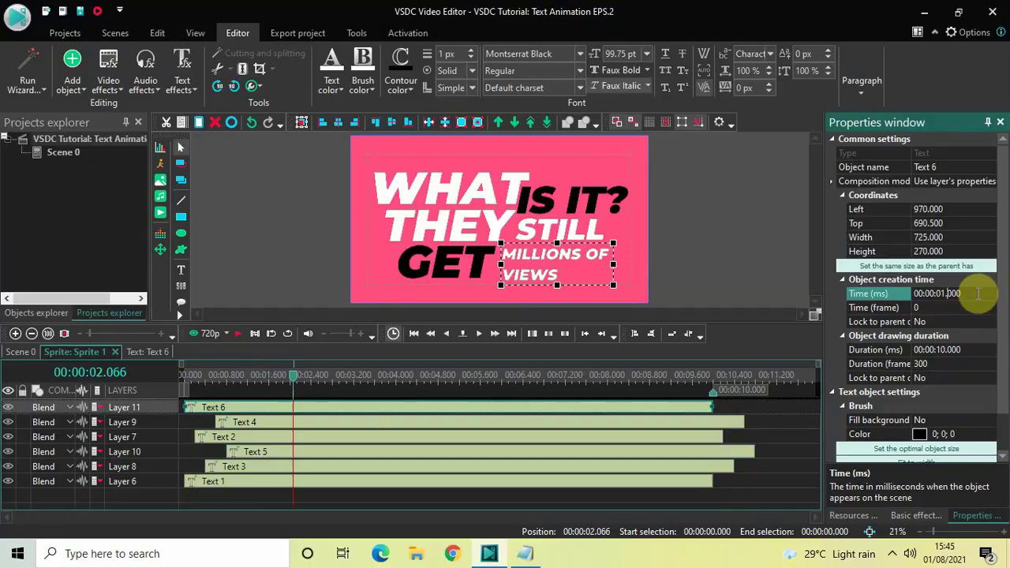
pyautogui.press('Return')
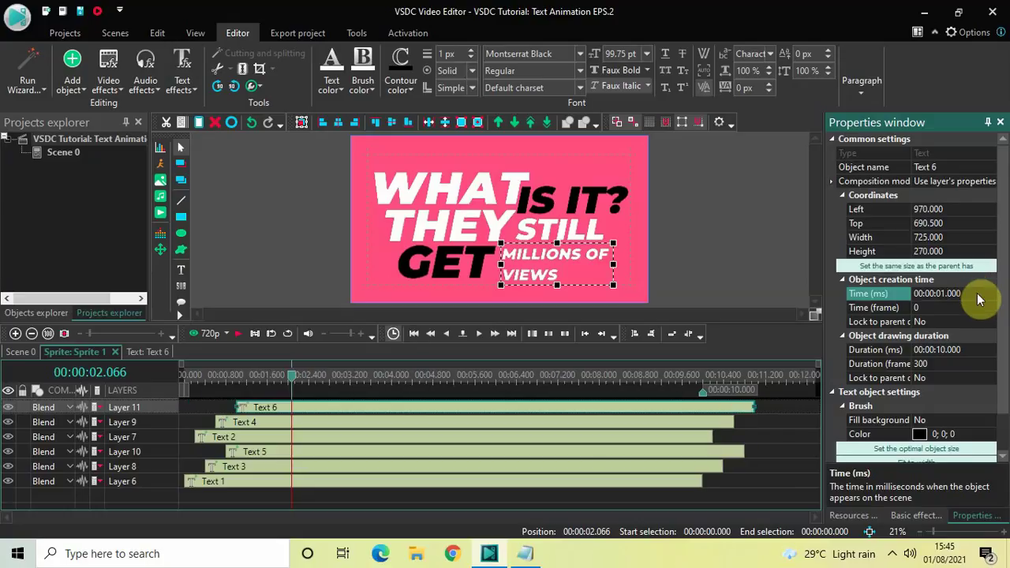
# Inside the "MILLIONS OF VIEWS" text, add a Push transition starting at 00:00:00.000 and set its Directly option to True.
pyautogui.doubleClick(526, 411)
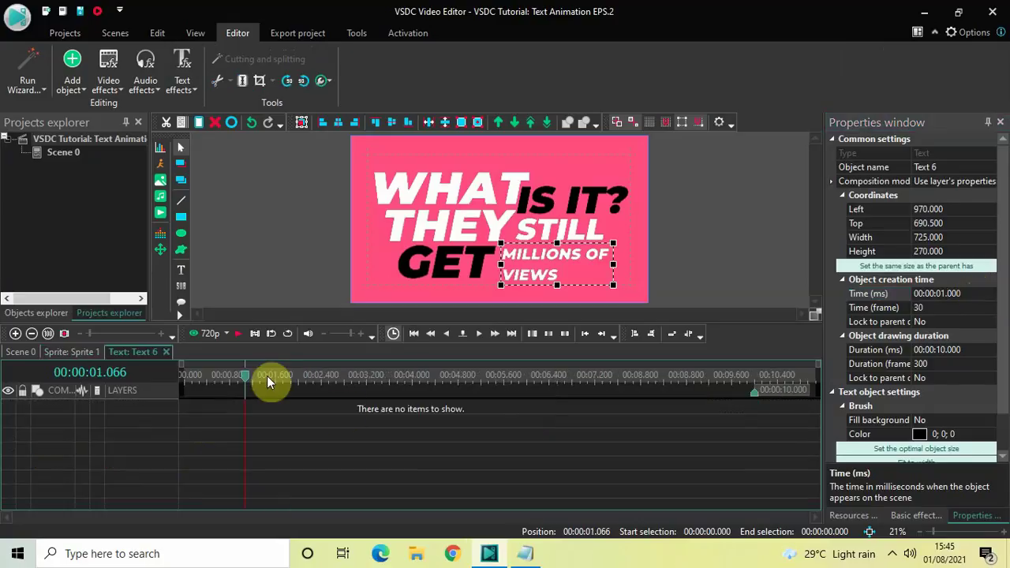
pyautogui.moveTo(251, 374); pyautogui.dragTo(139, 390)
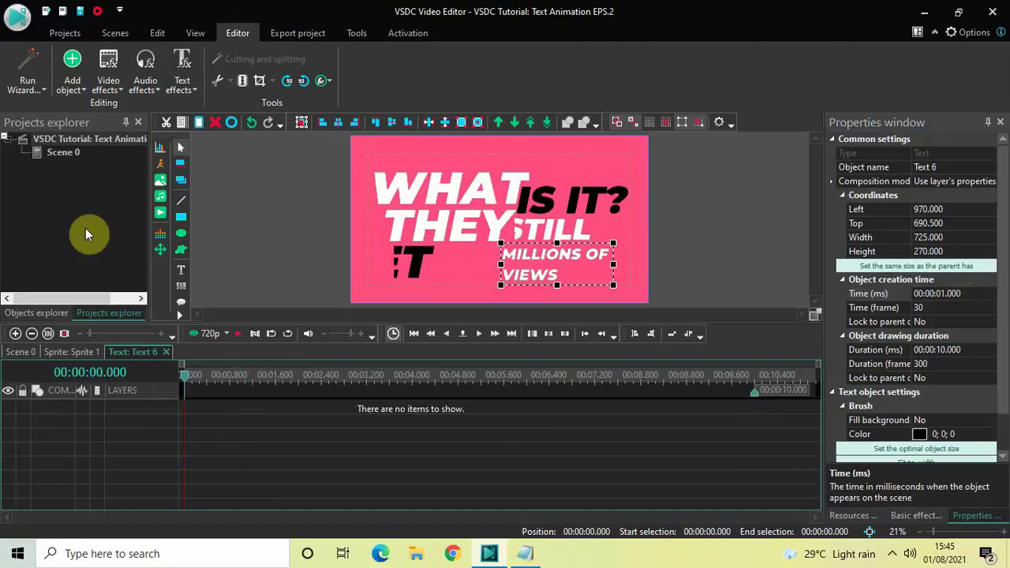
pyautogui.click(102, 86)
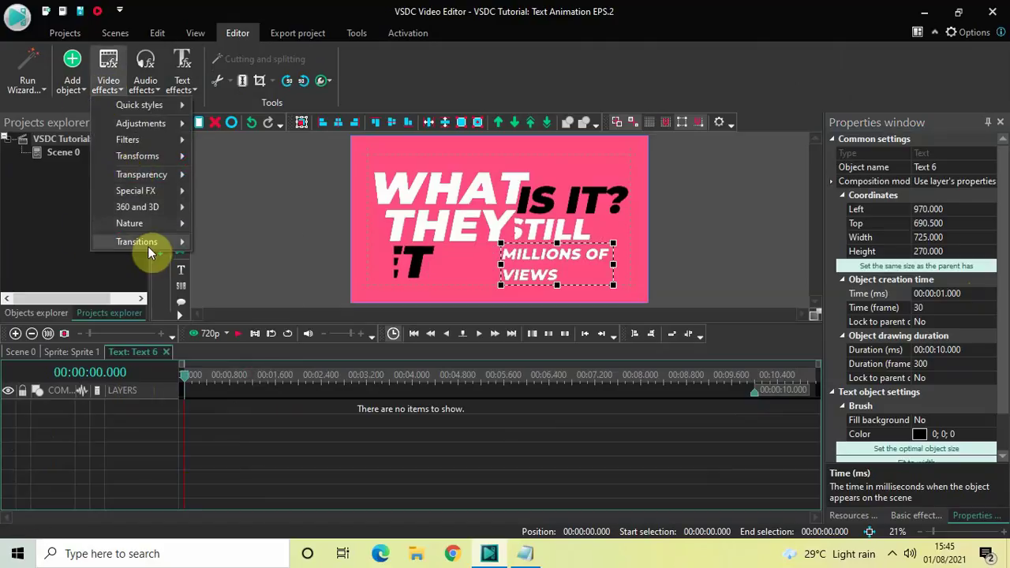
pyautogui.moveTo(146, 243)
pyautogui.click(253, 313)
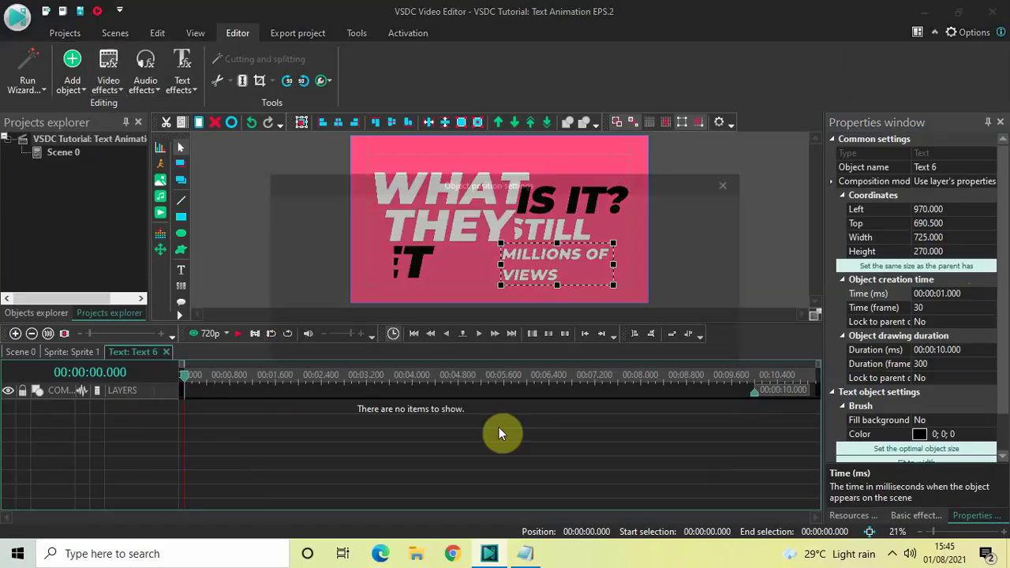
pyautogui.click(646, 346)
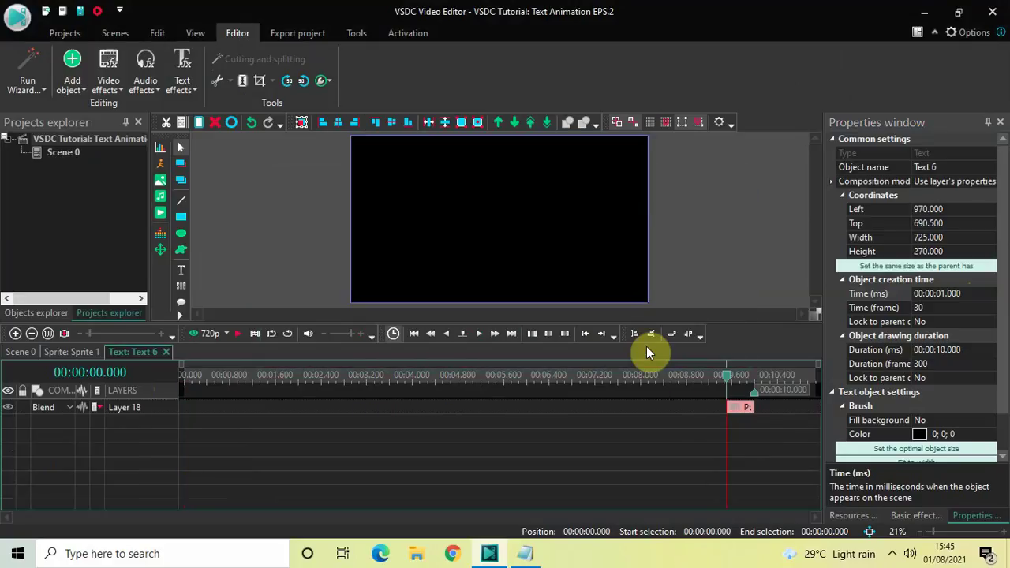
pyautogui.moveTo(740, 408); pyautogui.dragTo(122, 357)
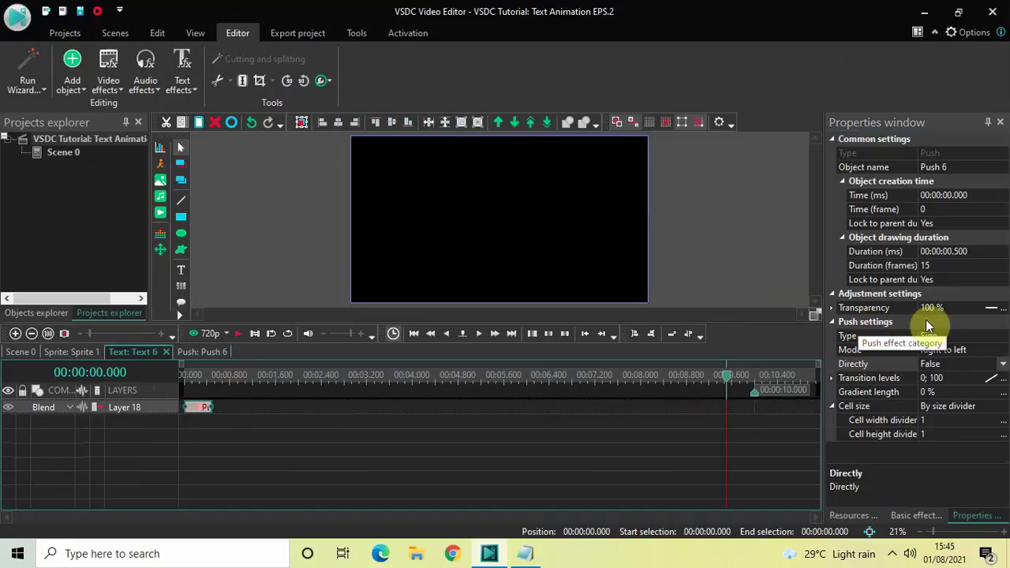
pyautogui.doubleClick(962, 364)
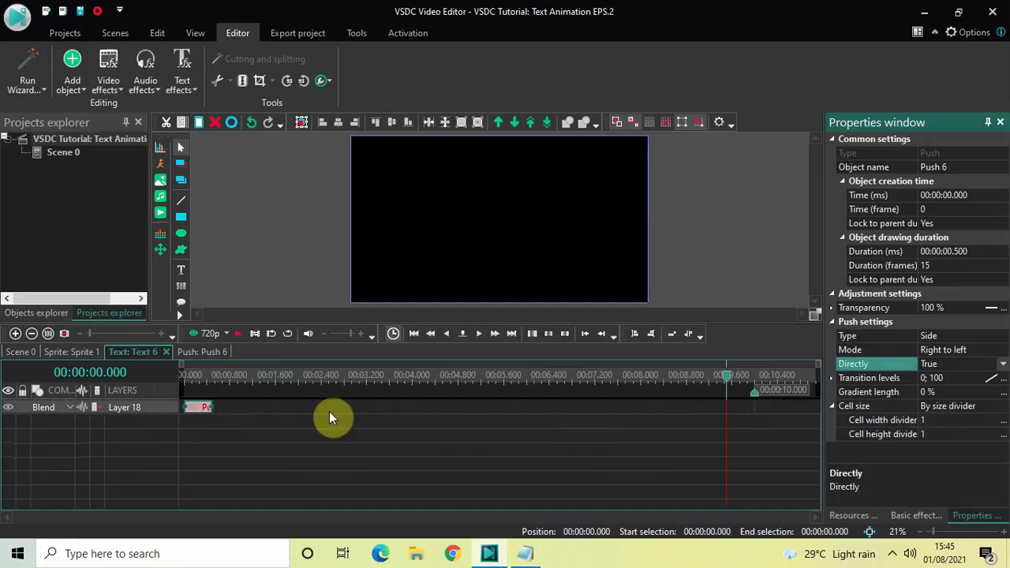
# Return to the sprite's contents, play all six texts from the start to preview their transitions, and clear the selection.
pyautogui.click(74, 349)
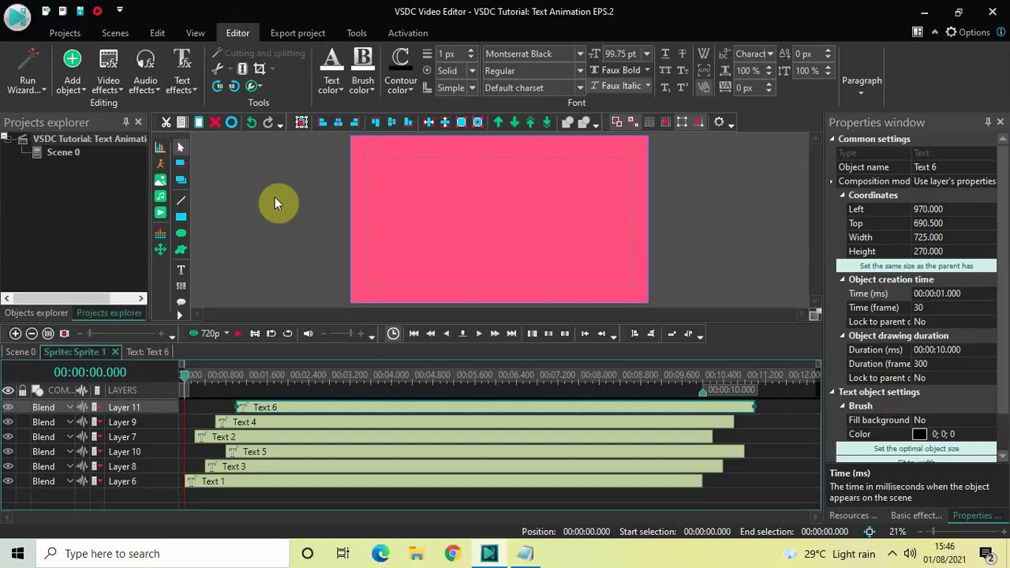
pyautogui.press('space')
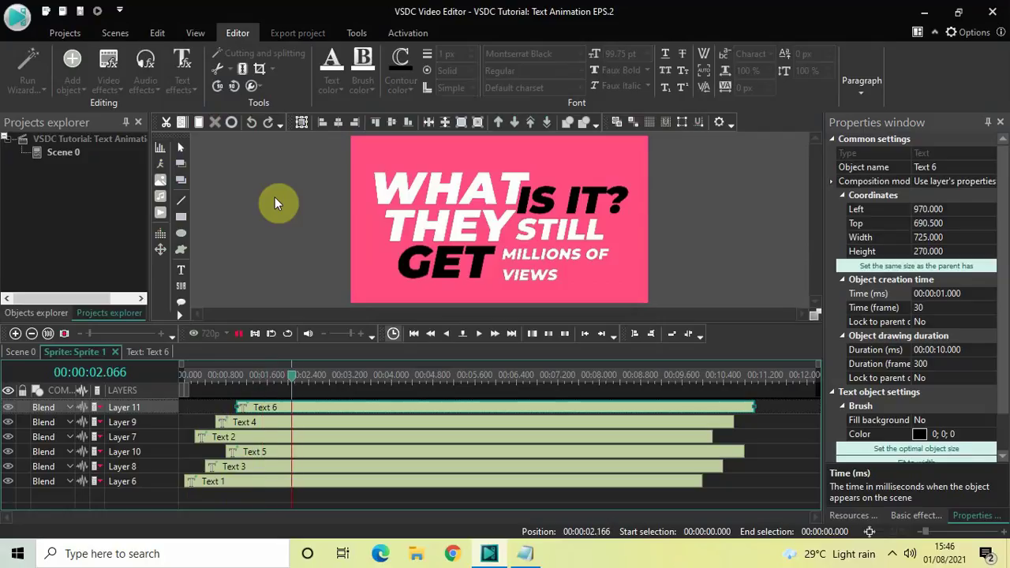
pyautogui.press('space')
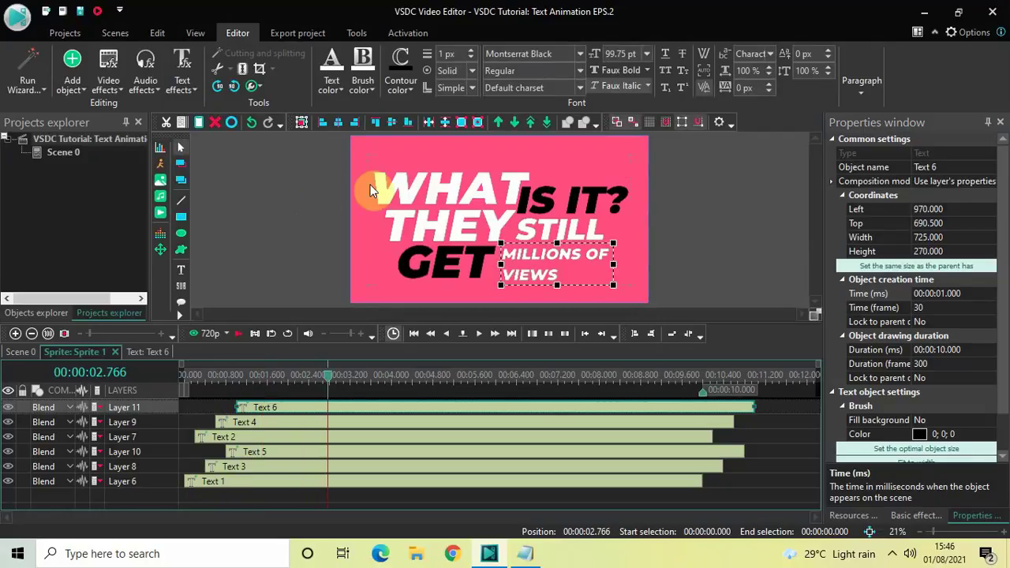
pyautogui.click(600, 502)
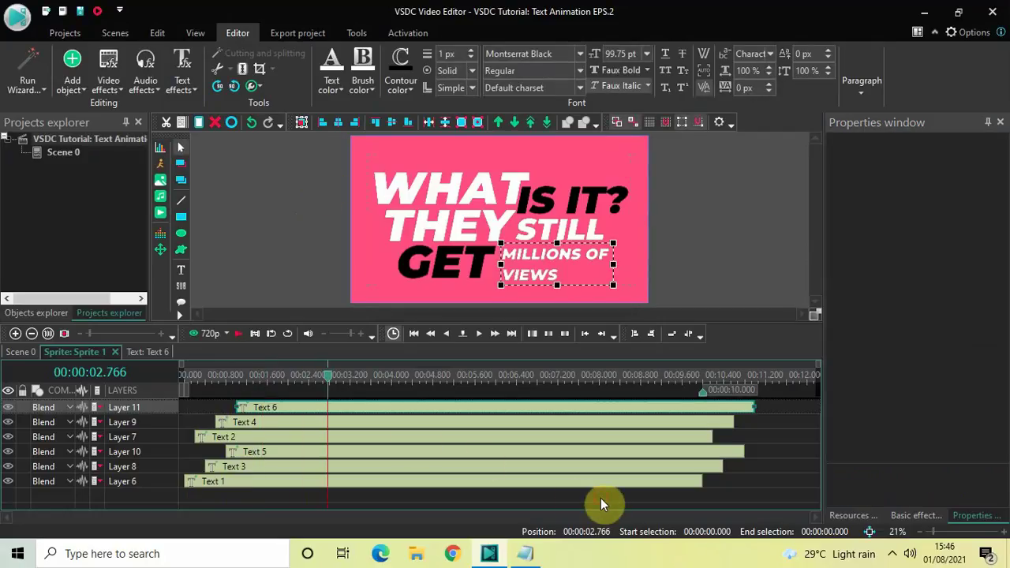
# Nudge the "STILL" text slightly left and the "MILLIONS OF VIEWS" text slightly up and left to tighten the layout.
pyautogui.click(540, 232)
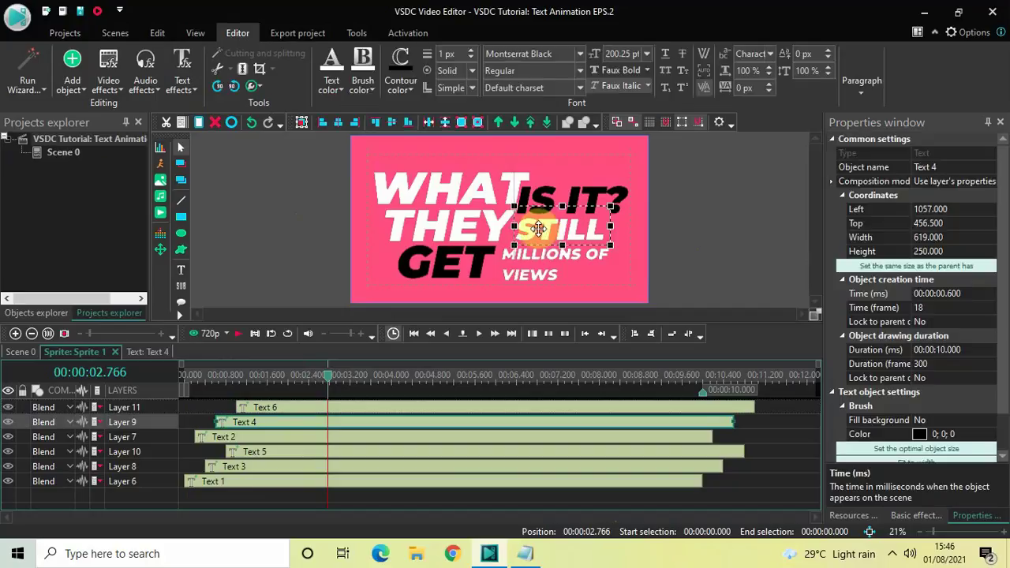
pyautogui.moveTo(534, 228); pyautogui.dragTo(537, 228)
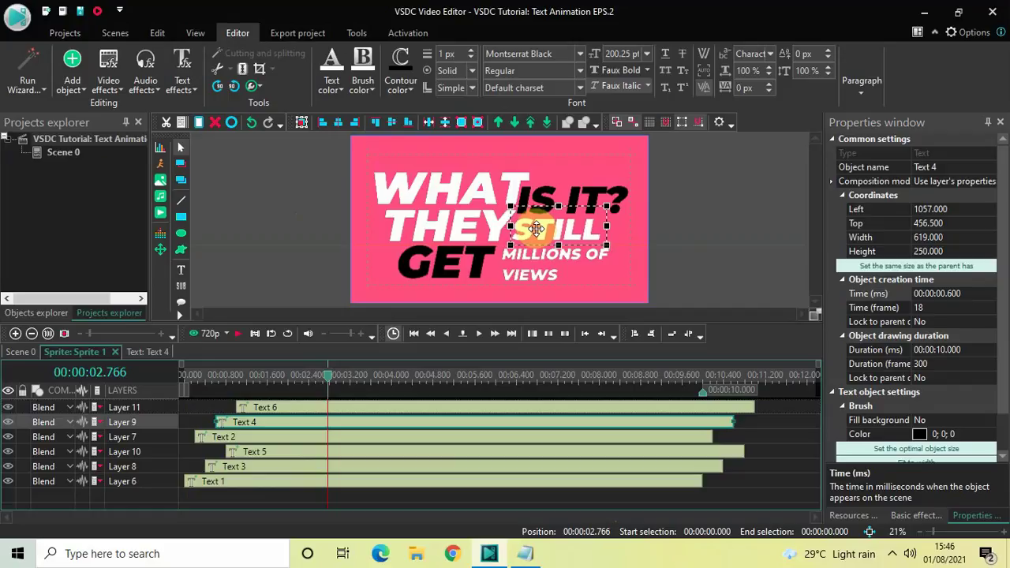
pyautogui.click(667, 237)
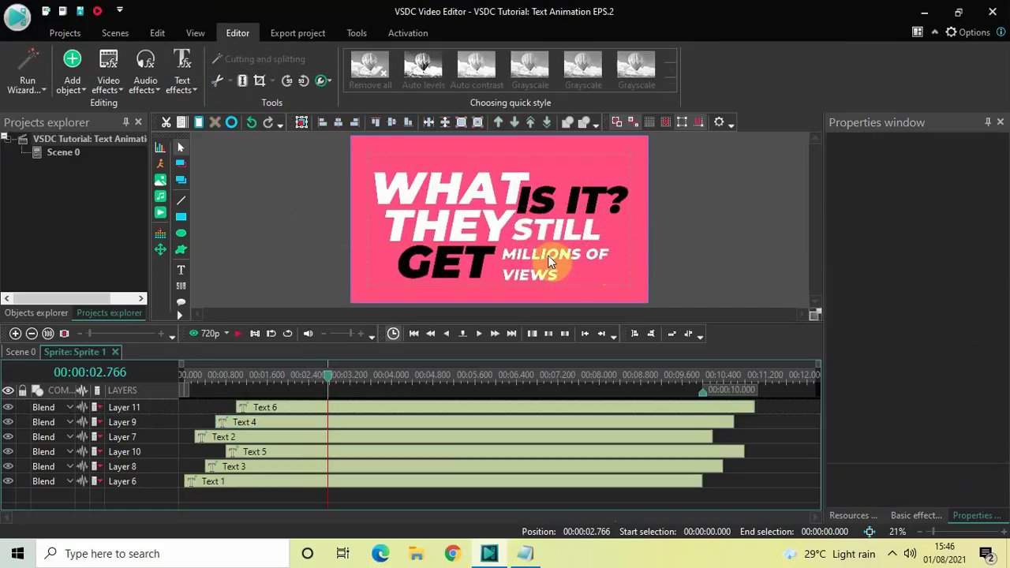
pyautogui.moveTo(548, 255); pyautogui.dragTo(548, 253)
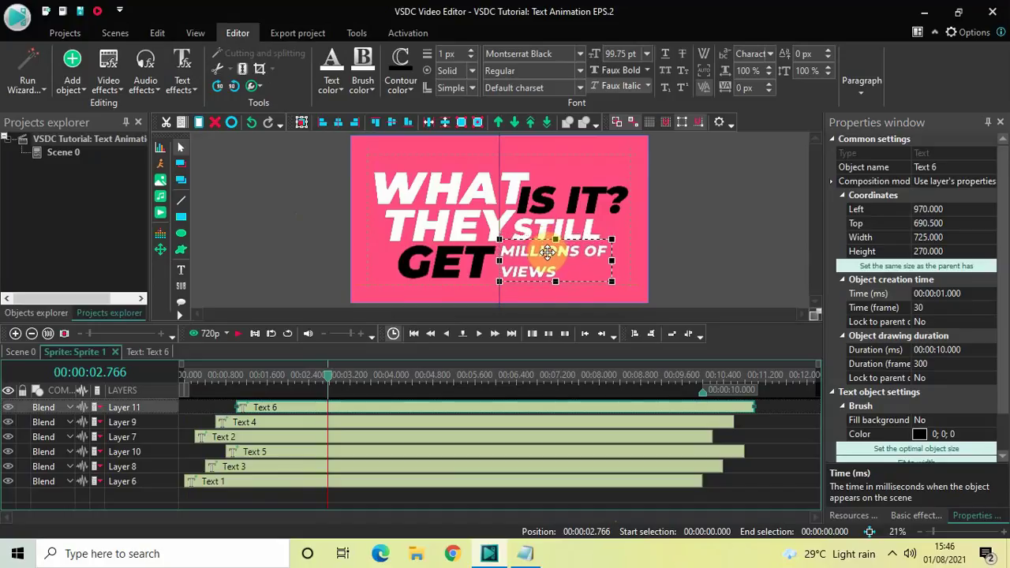
pyautogui.click(720, 241)
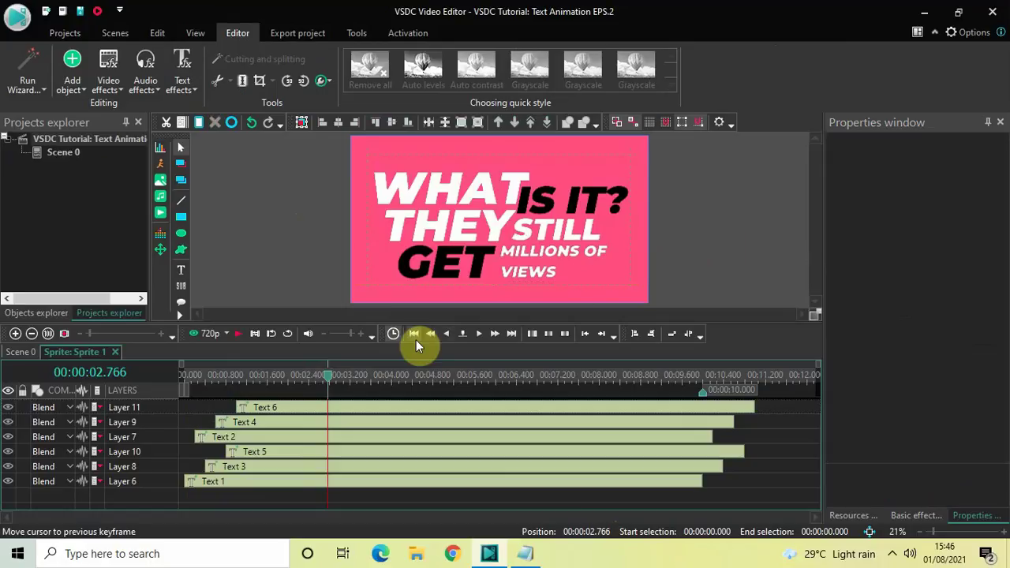
# Play the sprite from the start to check the animation with the adjusted text positions.
pyautogui.click(181, 376)
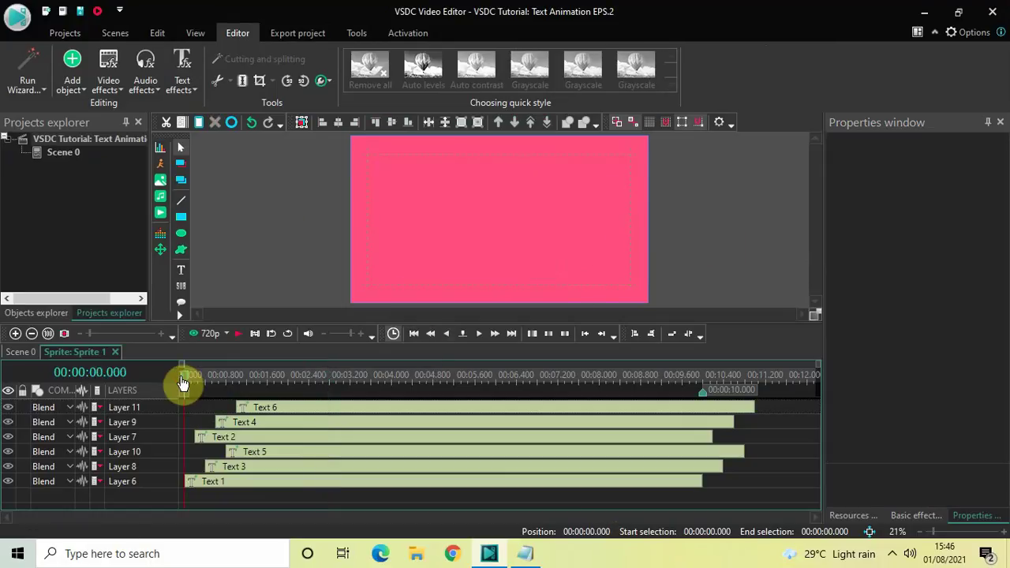
pyautogui.press('space')
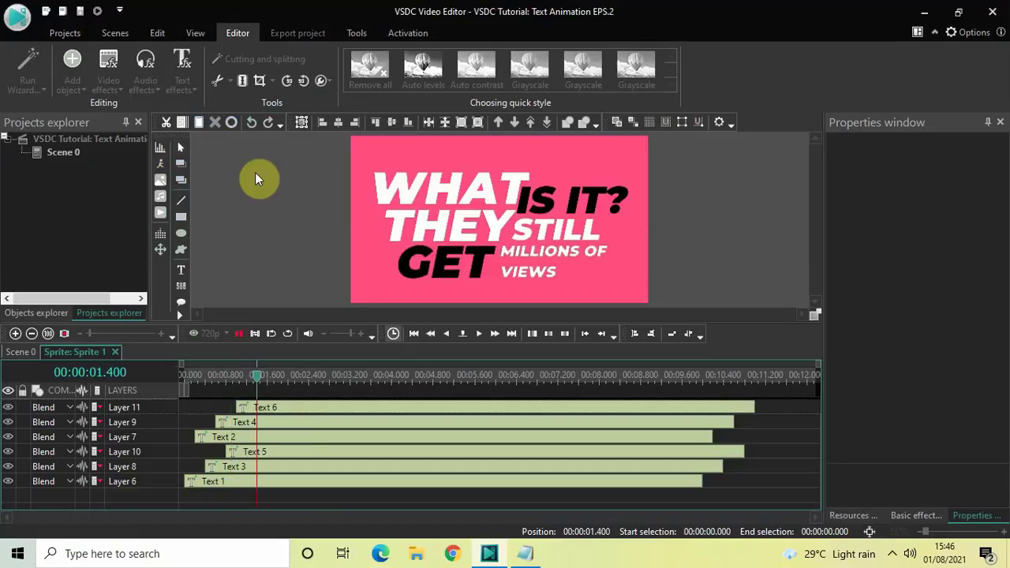
pyautogui.press('space')
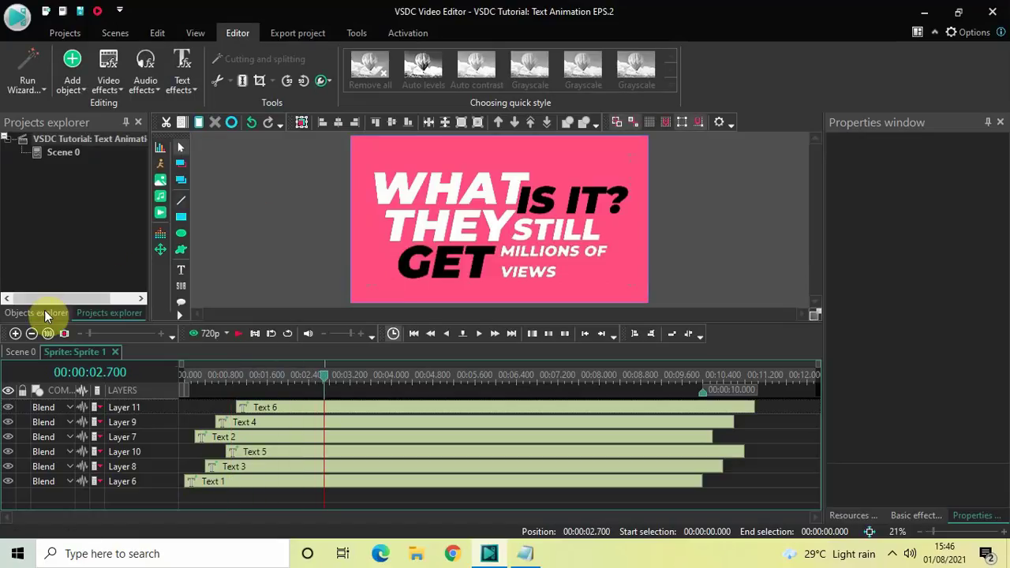
# Return to the main scene, play the complete text animation from the start several times, and bring the playhead back to 00:00:00.000.
pyautogui.click(22, 352)
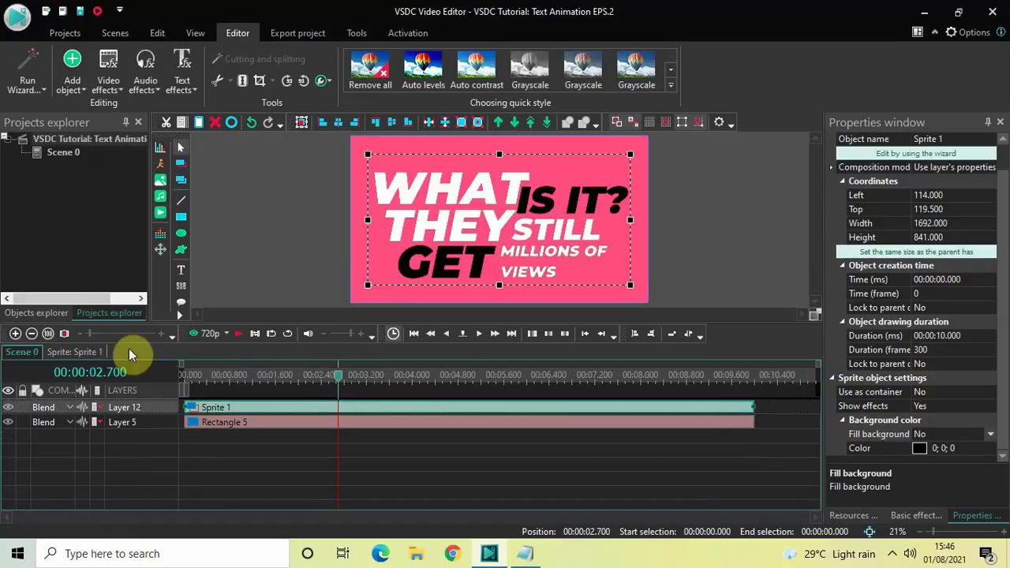
pyautogui.click(180, 375)
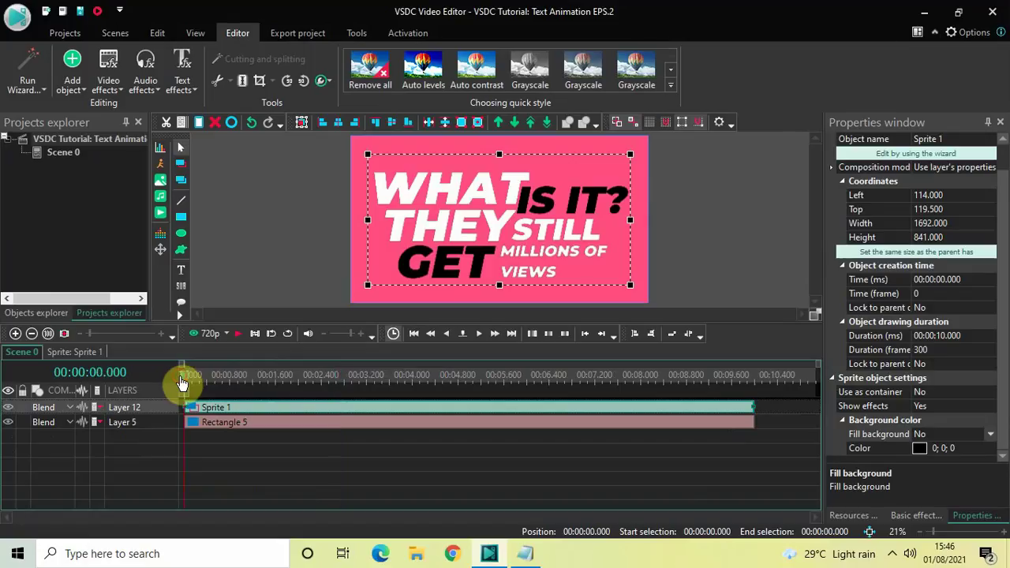
pyautogui.click(306, 192)
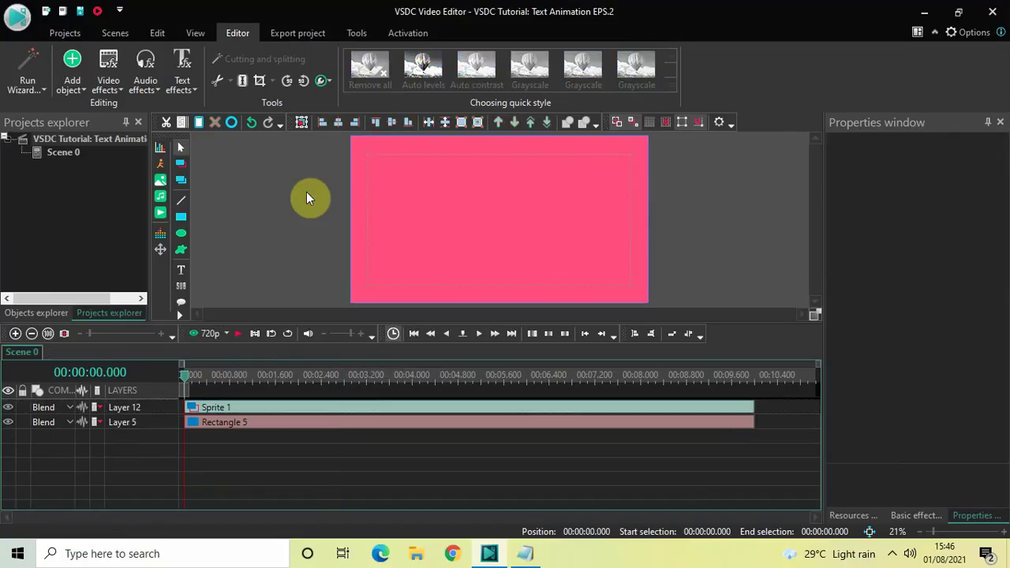
pyautogui.press('space')
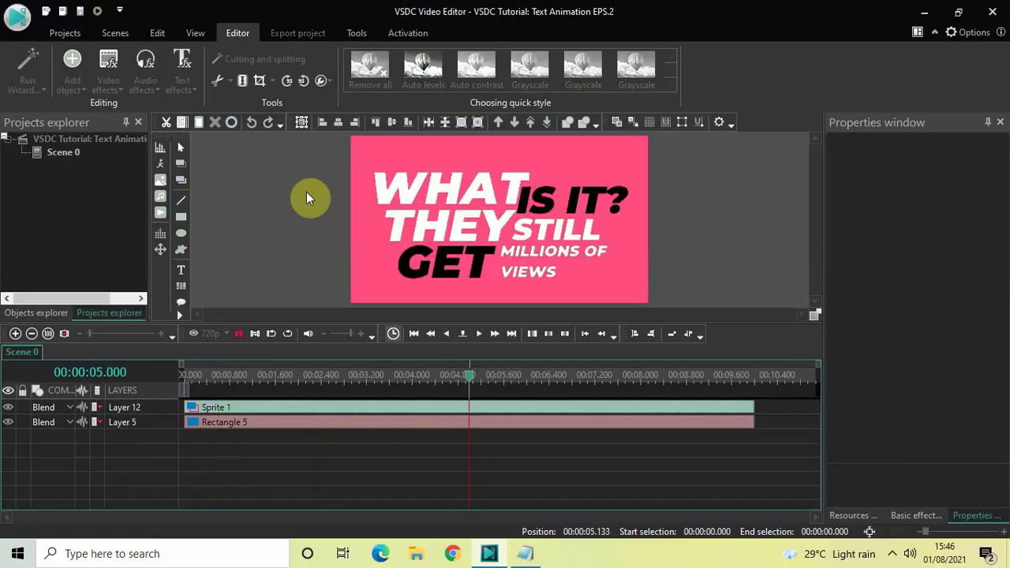
pyautogui.press('space')
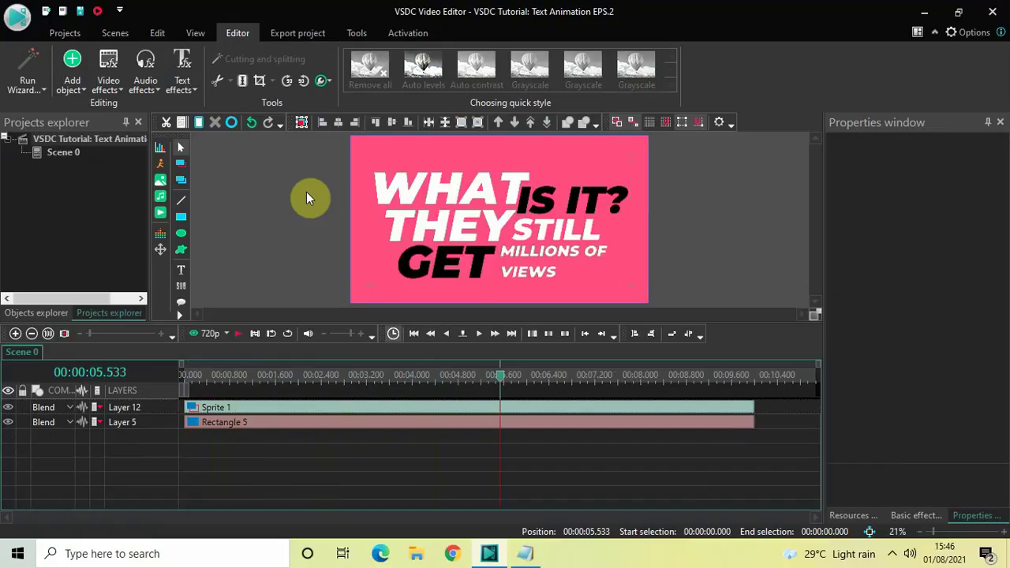
pyautogui.click(183, 376)
pyautogui.press('space')
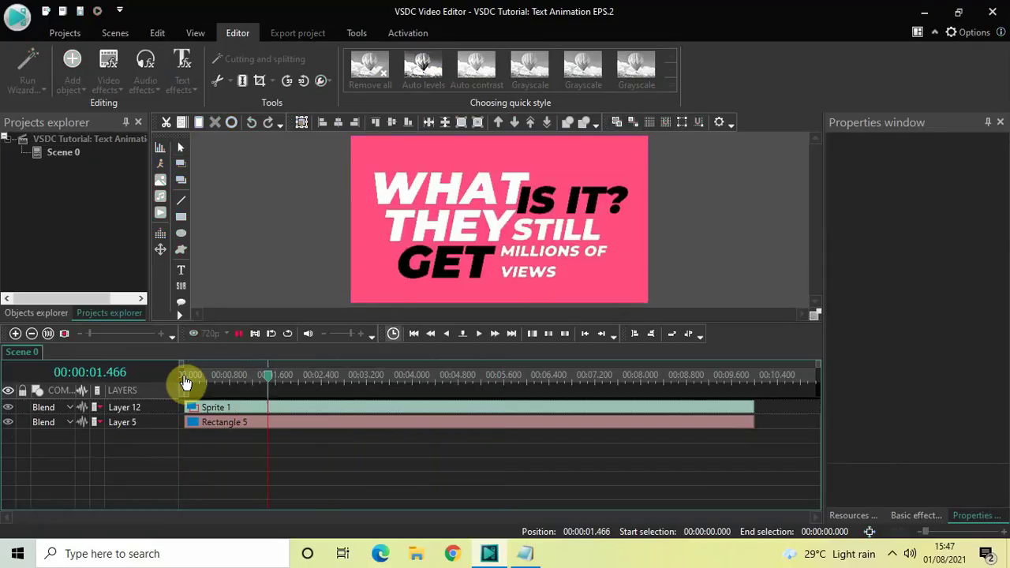
pyautogui.press('space')
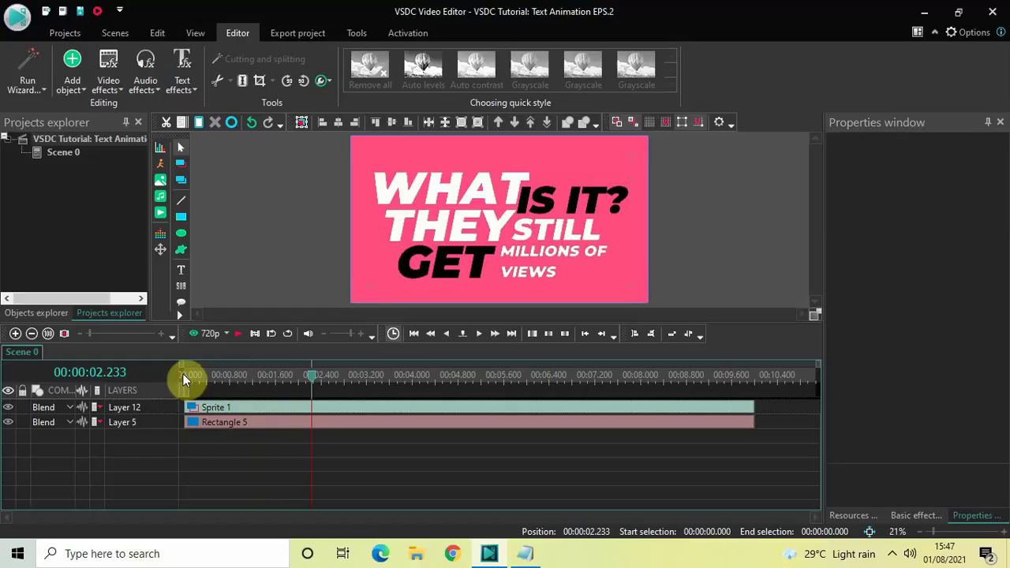
pyautogui.click(183, 377)
pyautogui.press('space')
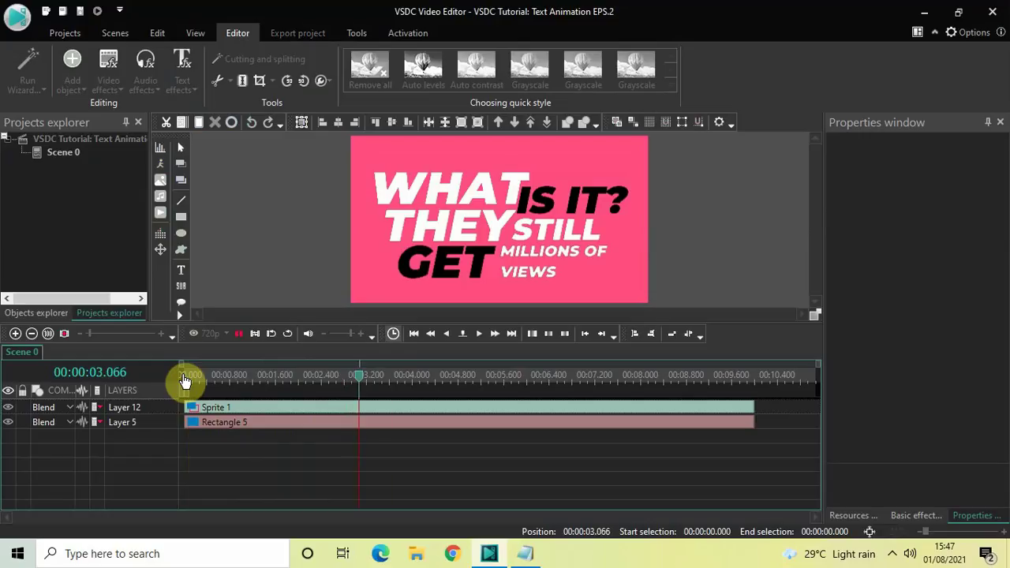
pyautogui.click(182, 373)
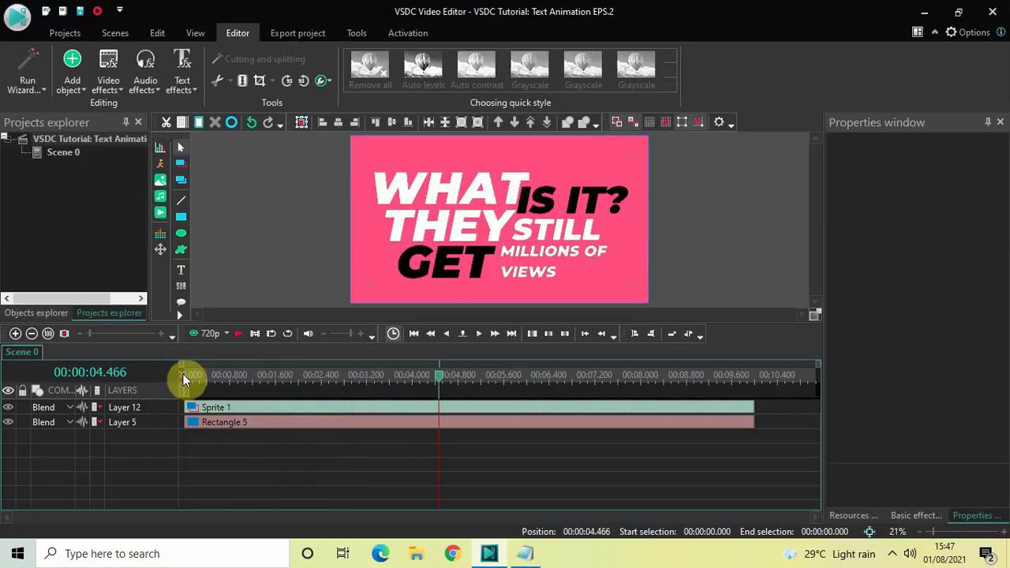
pyautogui.click(182, 373)
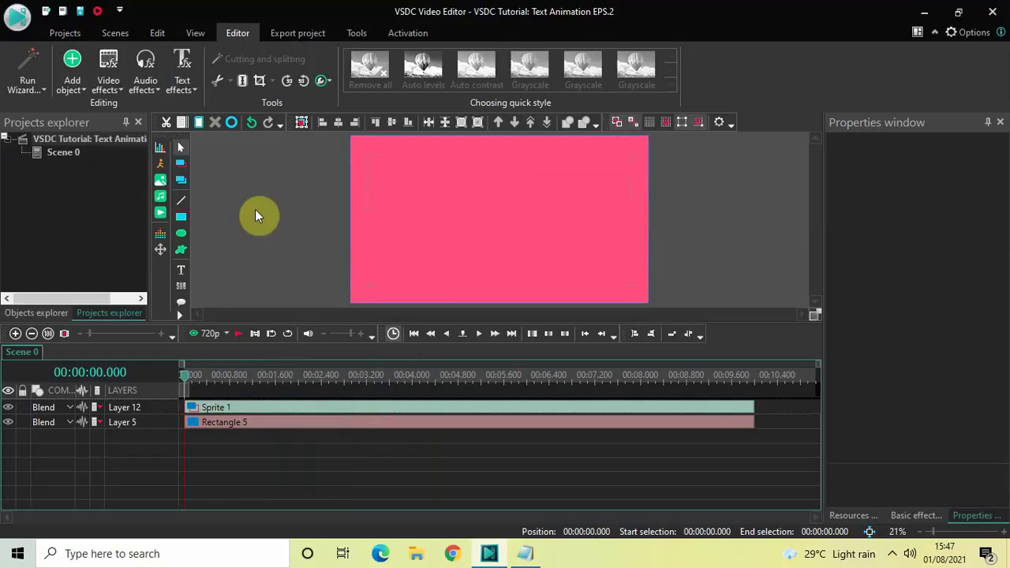
# Play the finished text animation in Scene 0 from the start three times, stopping each playback once all the words have entered.
pyautogui.press('space')
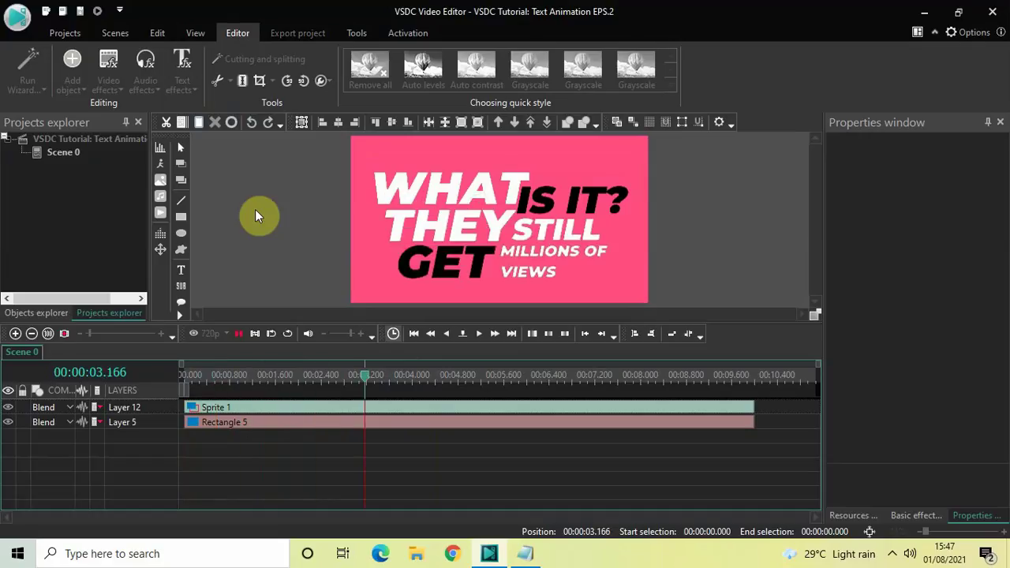
pyautogui.press('space')
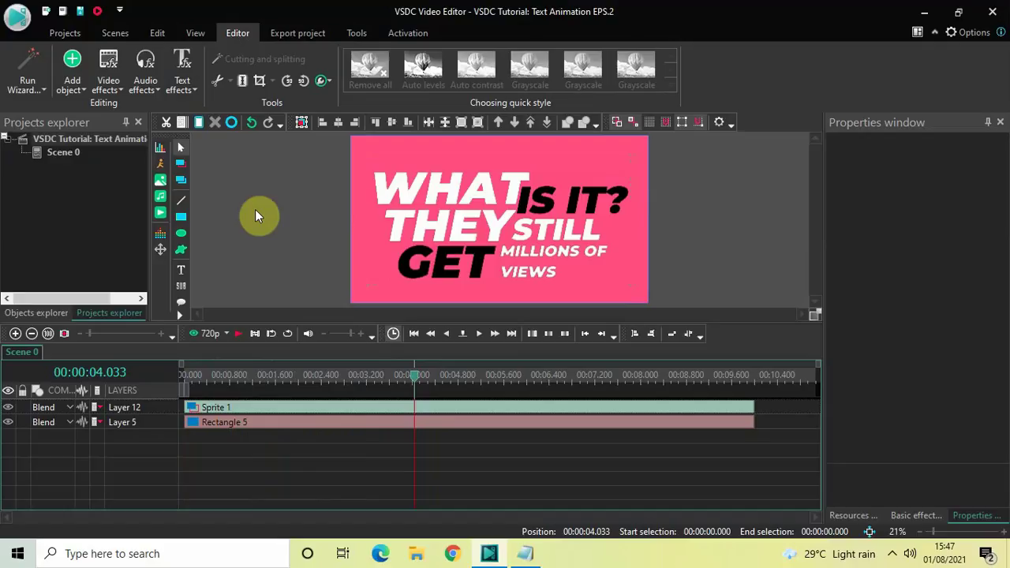
pyautogui.click(185, 376)
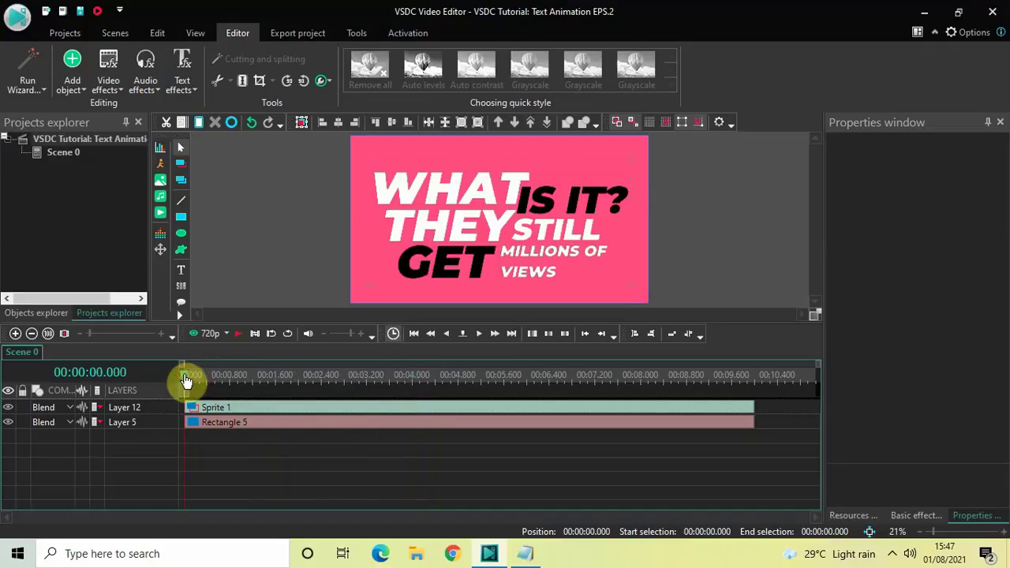
pyautogui.press('space')
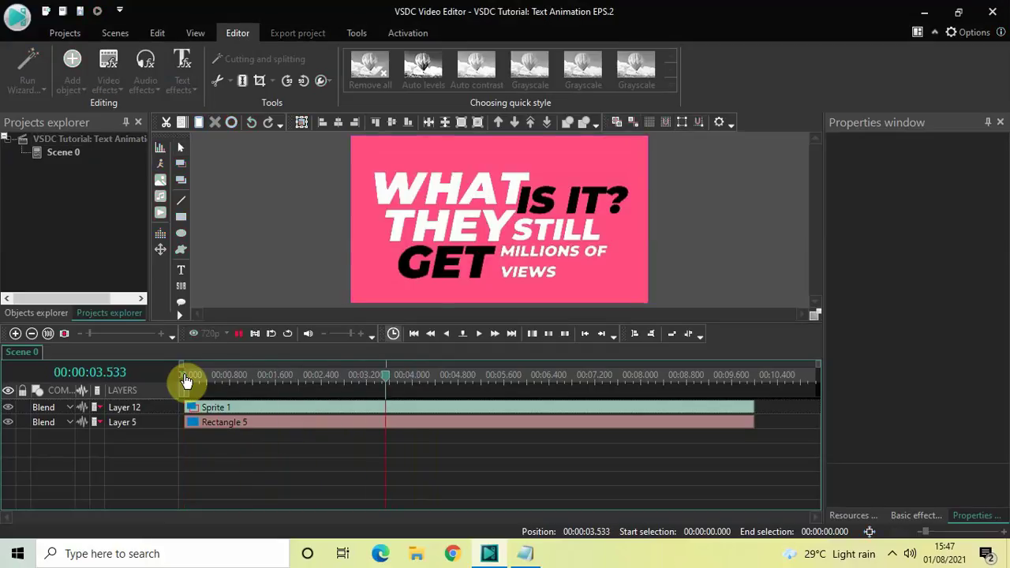
pyautogui.press('space')
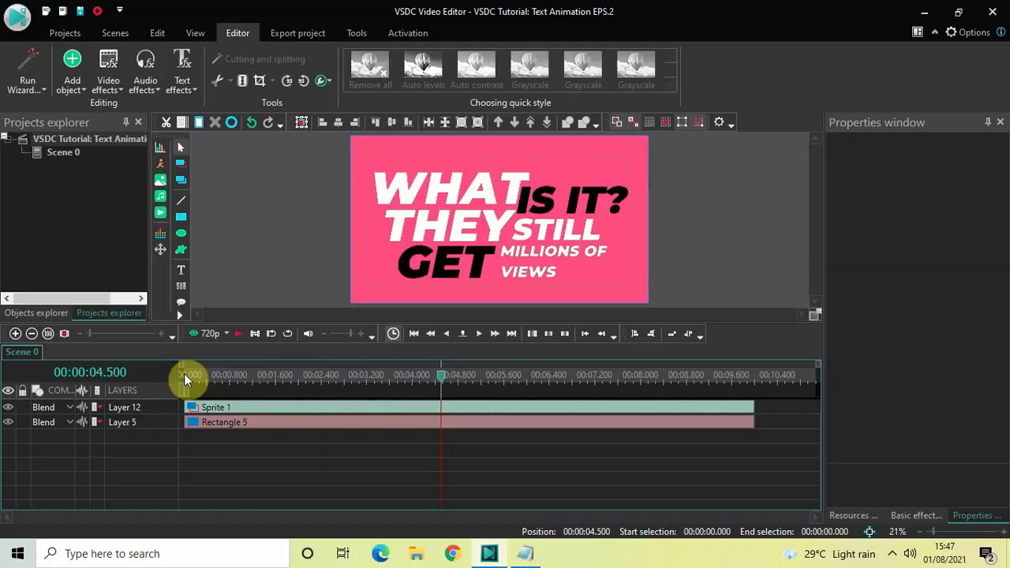
pyautogui.click(184, 377)
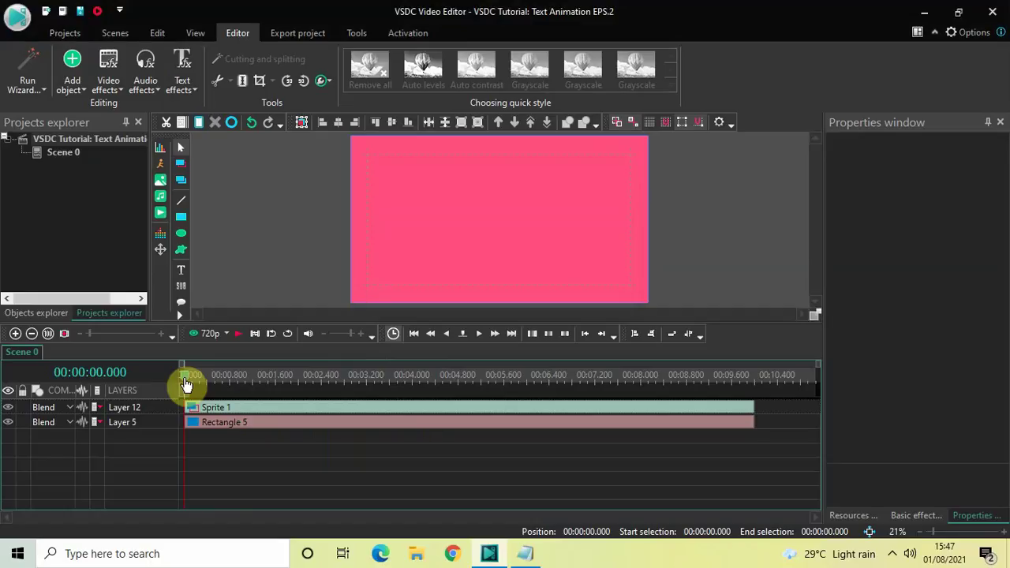
pyautogui.press('space')
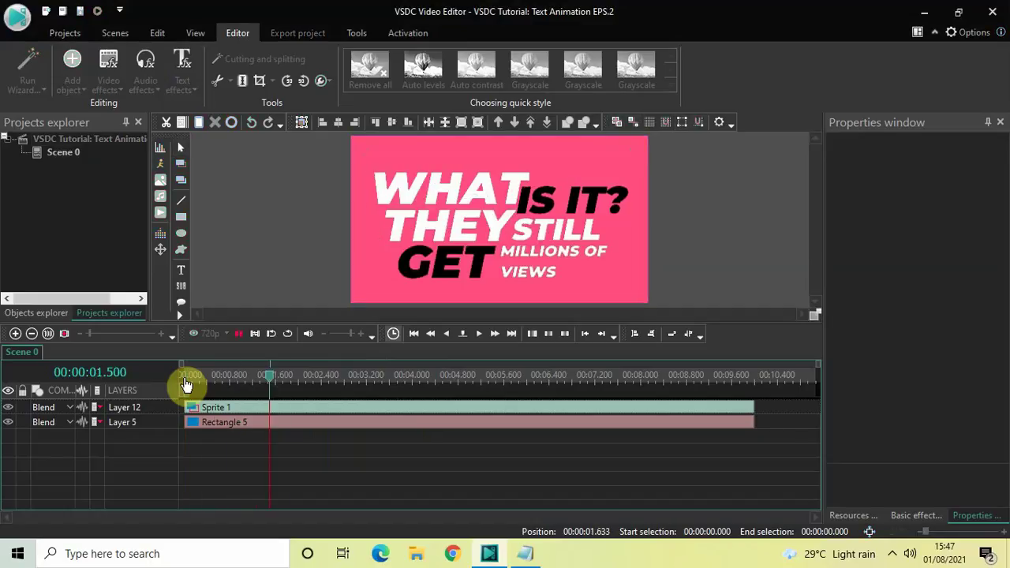
pyautogui.press('space')
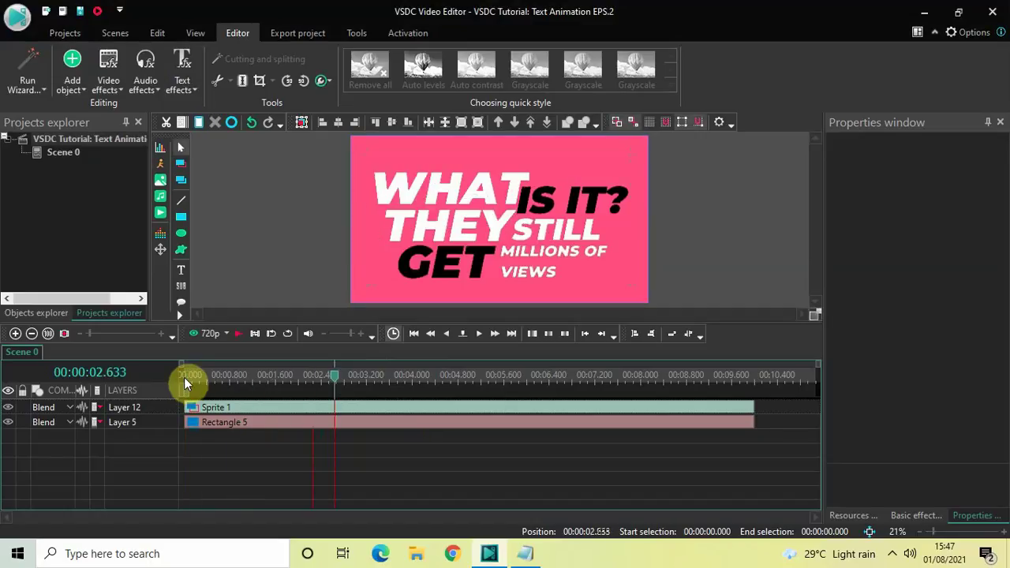